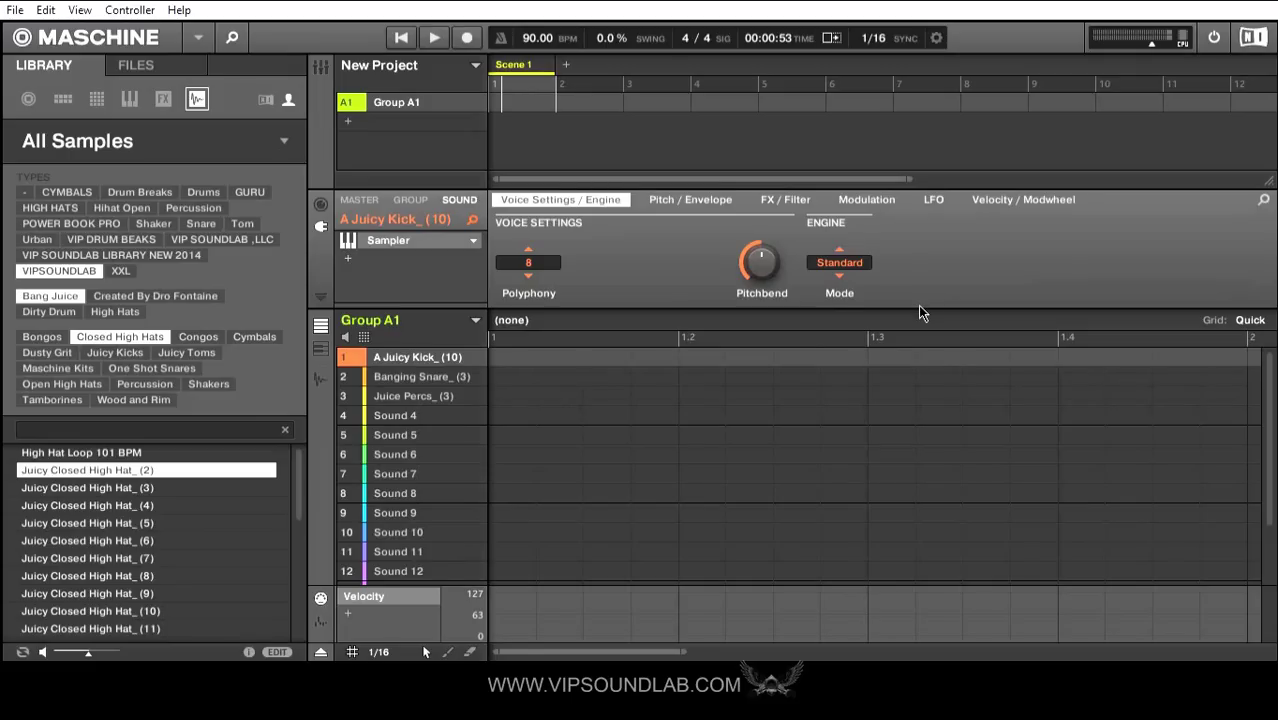
Set the pattern length grid to 1/16.
left_click(1251, 321)
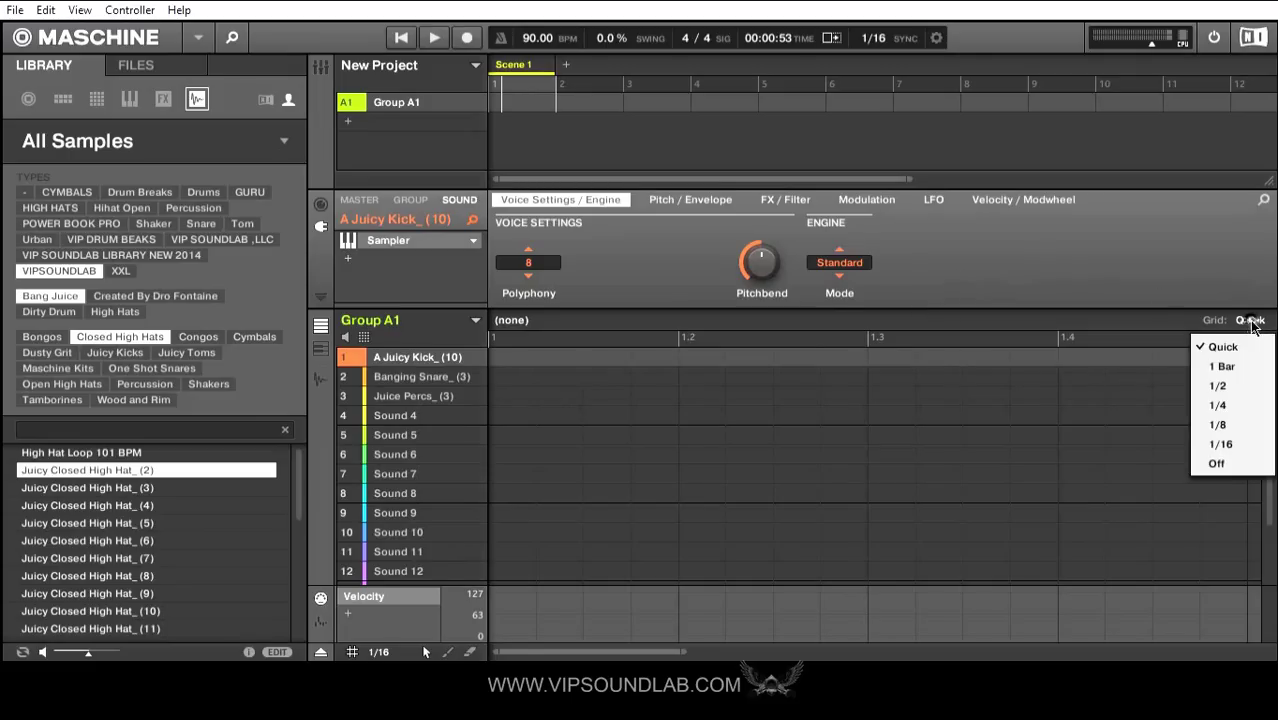
left_click(1221, 444)
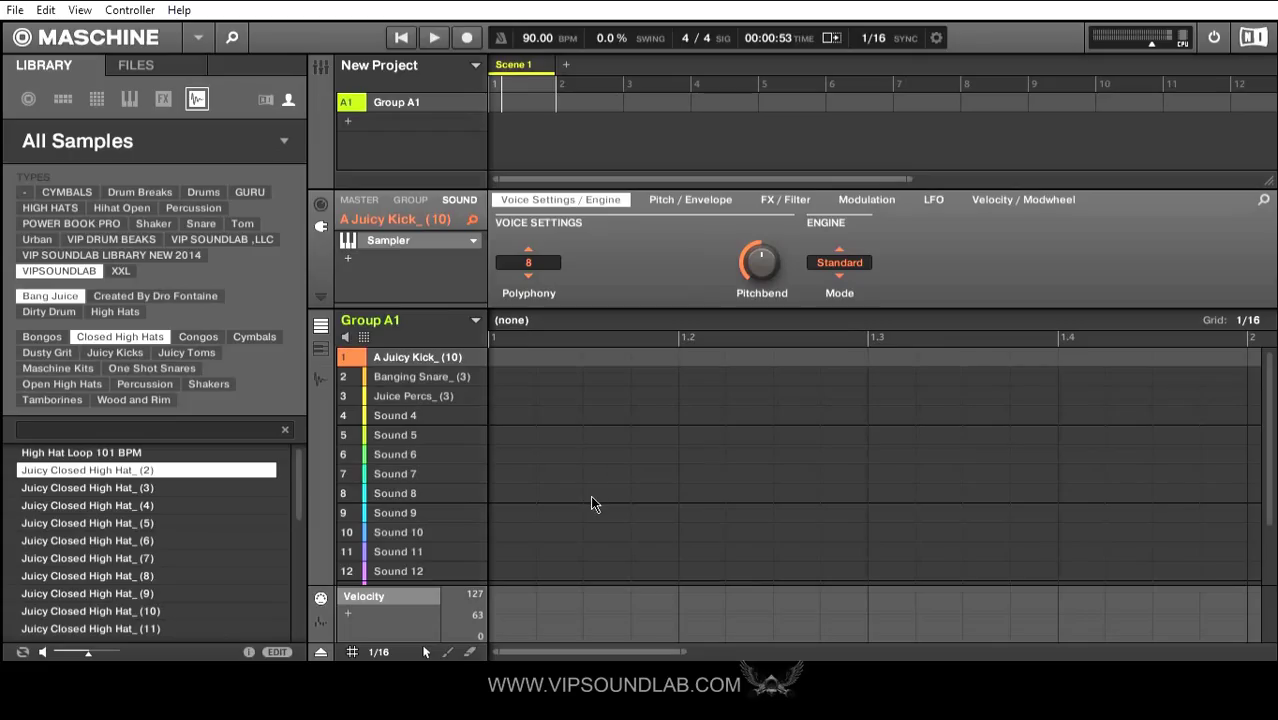
left_click(515, 66)
left_click(519, 102)
left_click_drag(483, 106, 566, 113)
Build a one-bar pattern with A Juicy Kick_ (10) on beats 1 and 3 and Banging Snare_ (3) on beats 2 and 4.
left_click_drag(686, 651, 1262, 610)
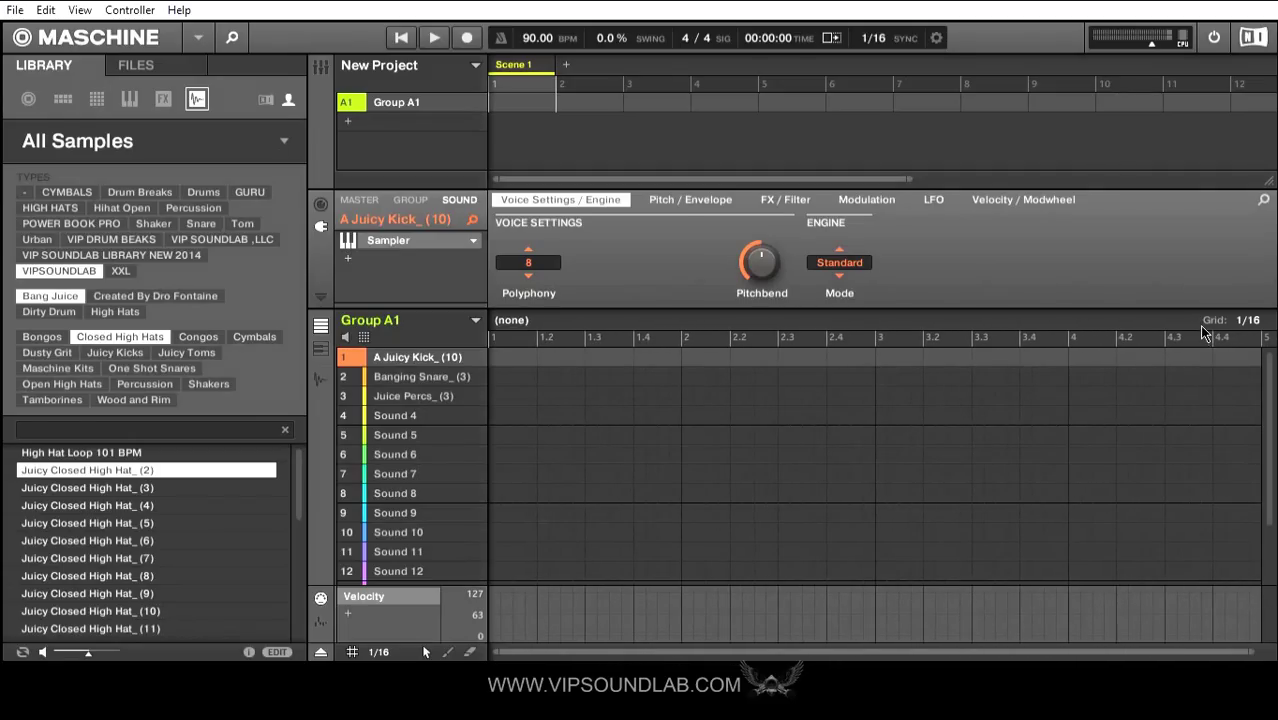
double_click(490, 355)
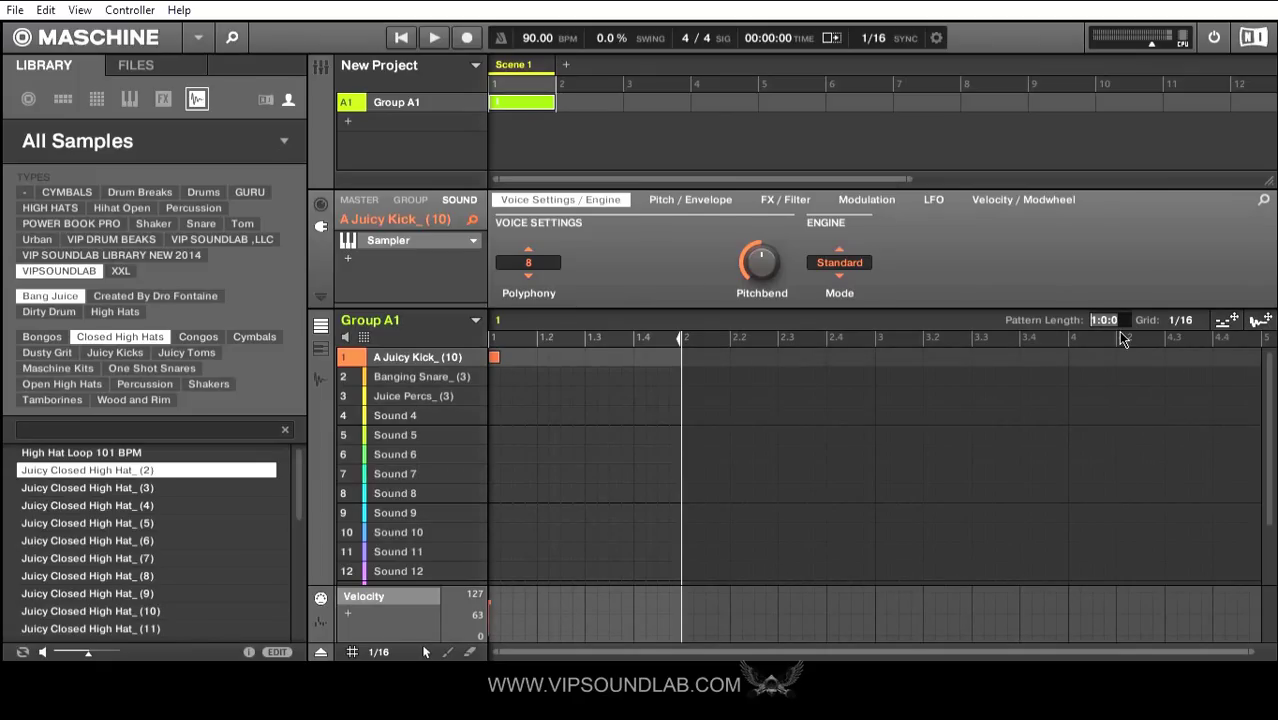
key("Return")
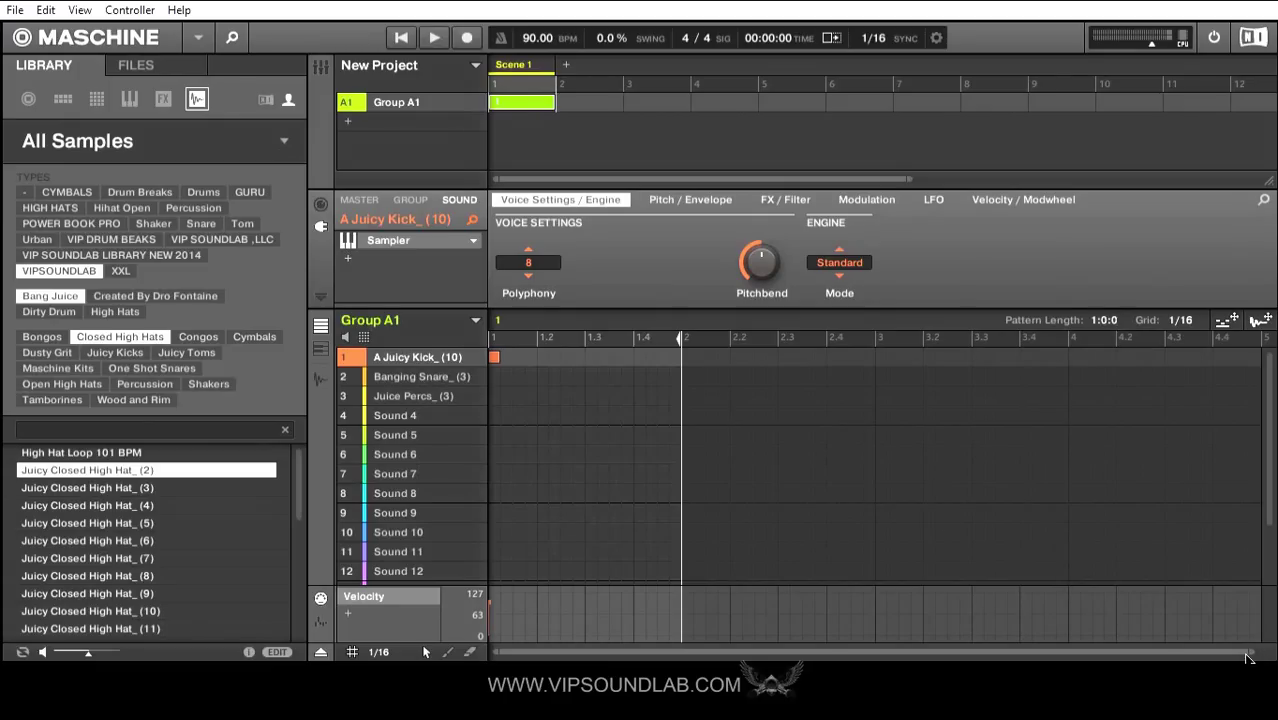
mouse_move(1254, 653)
left_mouse_down()
mouse_move(787, 662)
mouse_move(690, 600)
mouse_move(760, 604)
left_mouse_up()
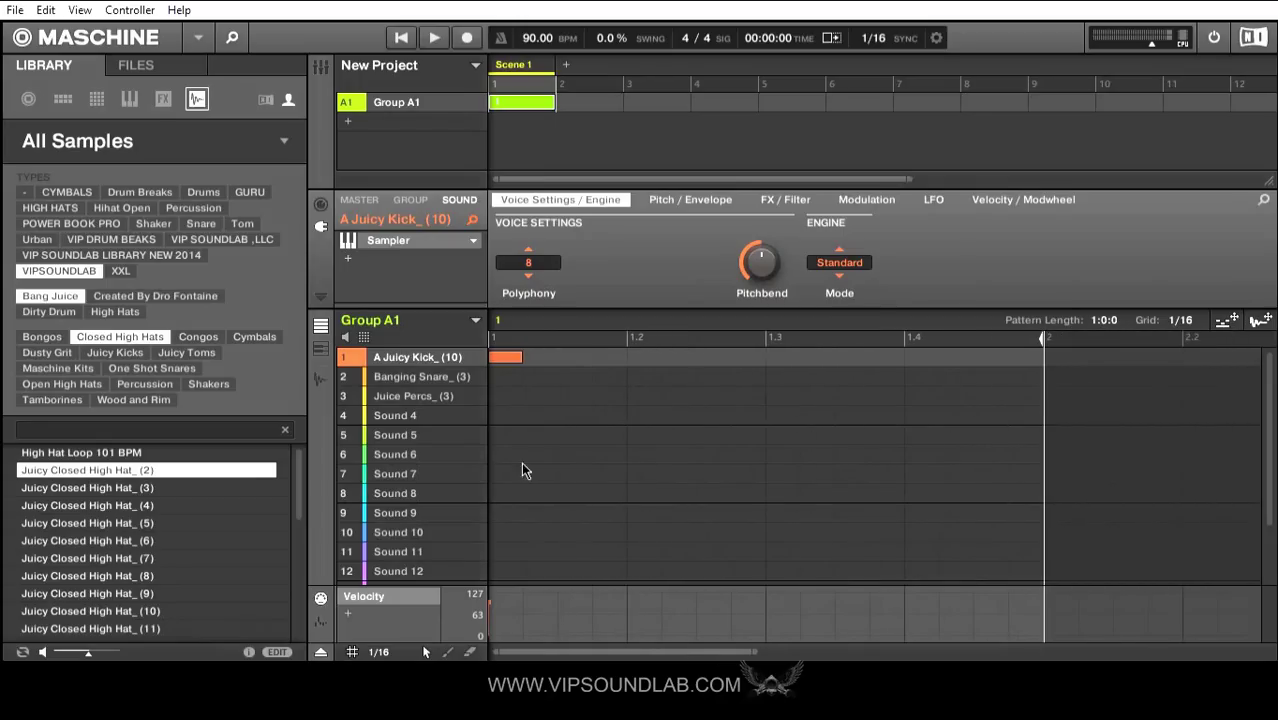
left_click(640, 377)
left_click(921, 377)
left_click(776, 358)
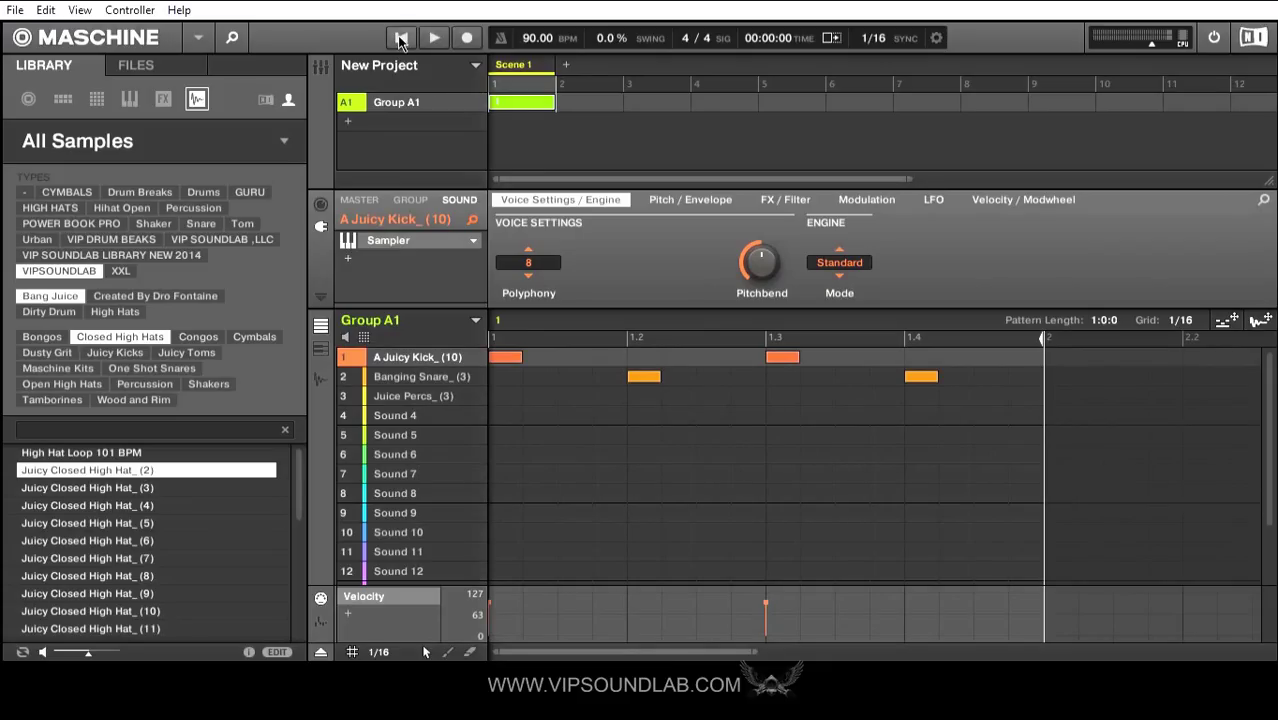
During playback, place Juice Percs_ (3) notes on all four beats without any offbeat notes, and replay the pattern from the start.
key("space")
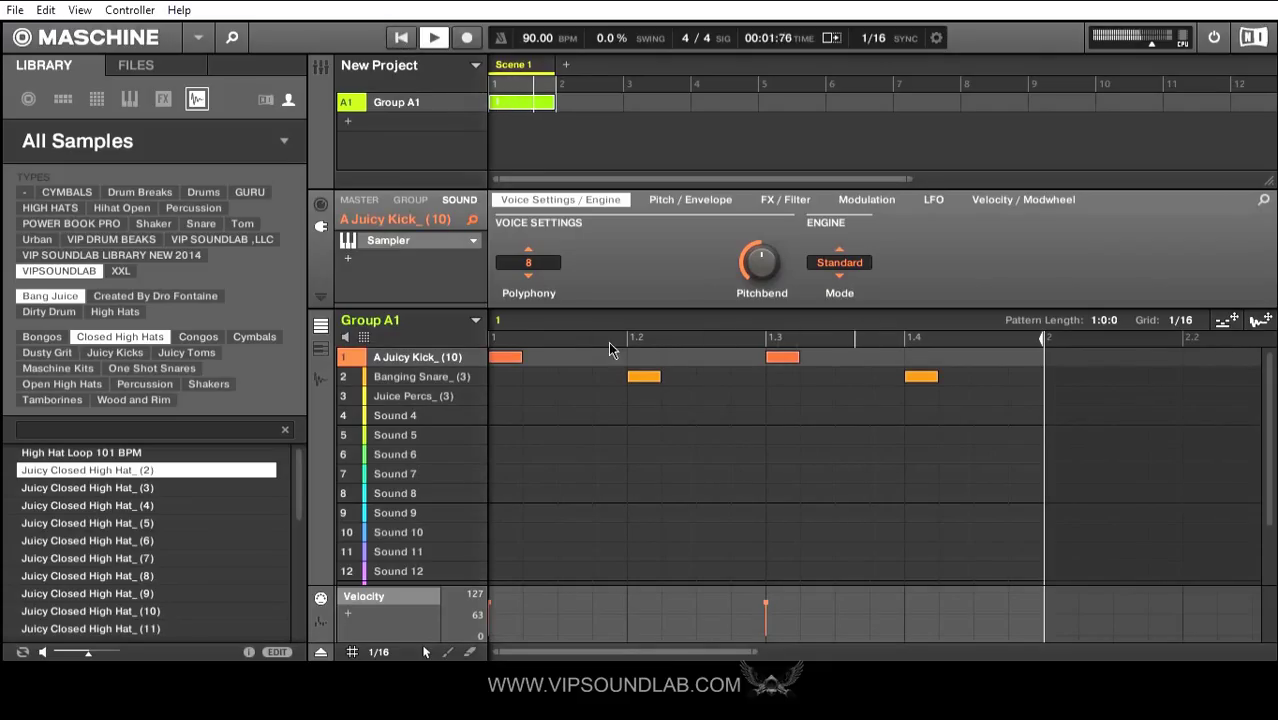
left_click(711, 398)
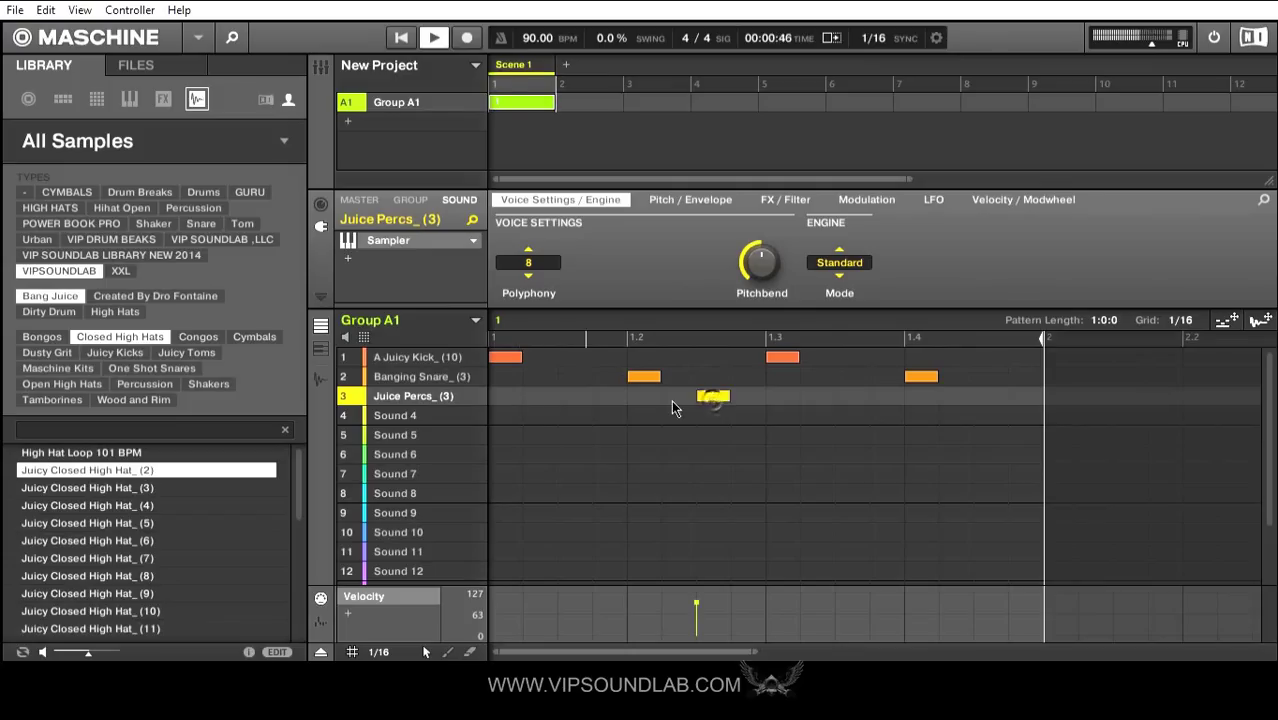
left_click(984, 397)
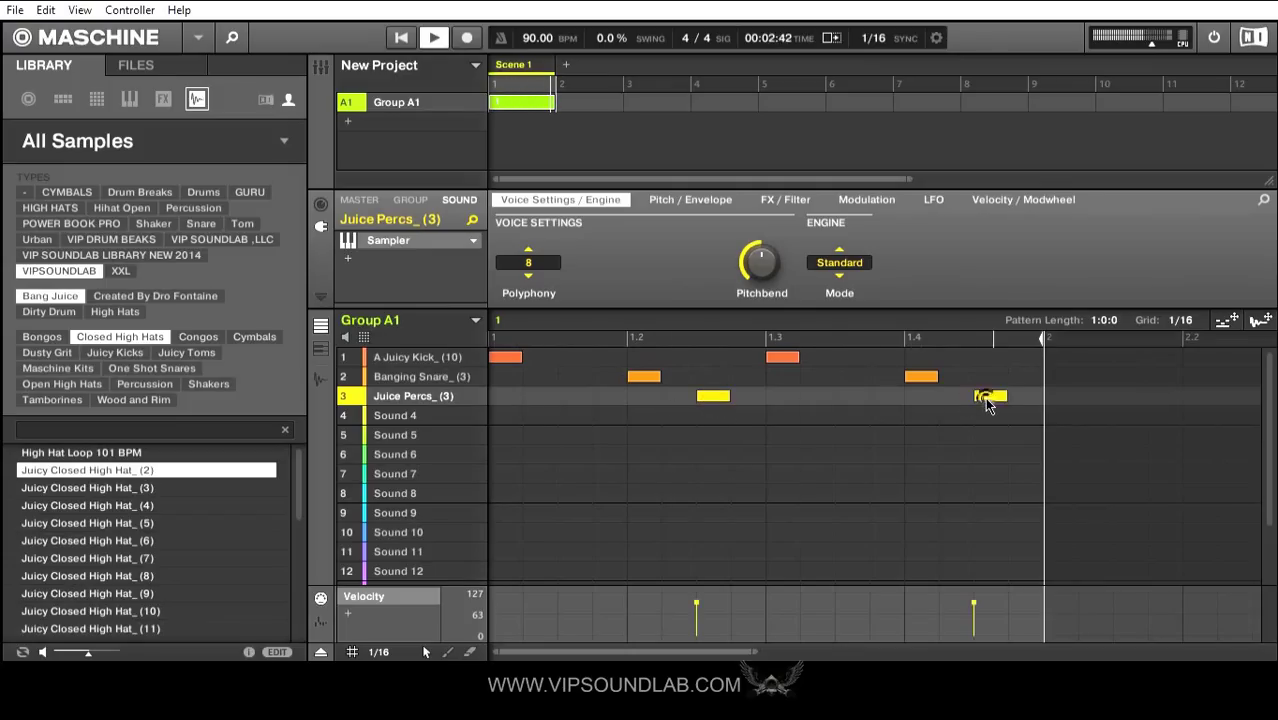
left_click(507, 396)
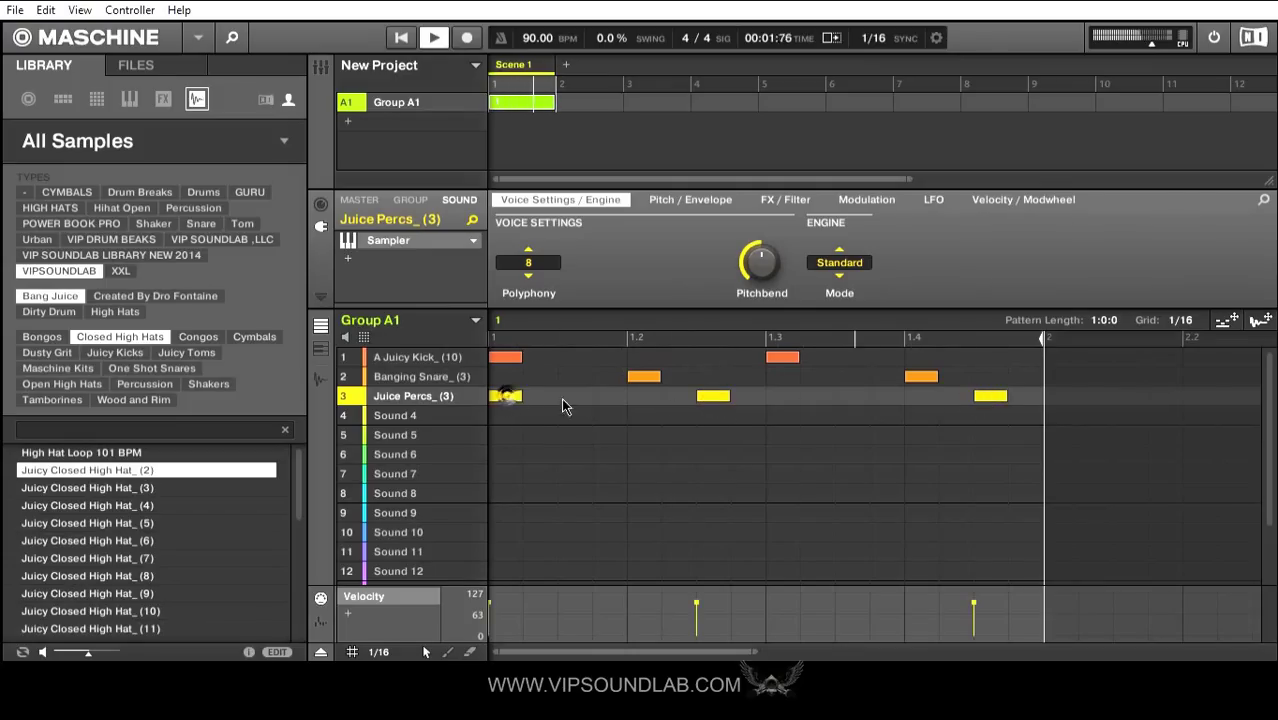
left_click(645, 398)
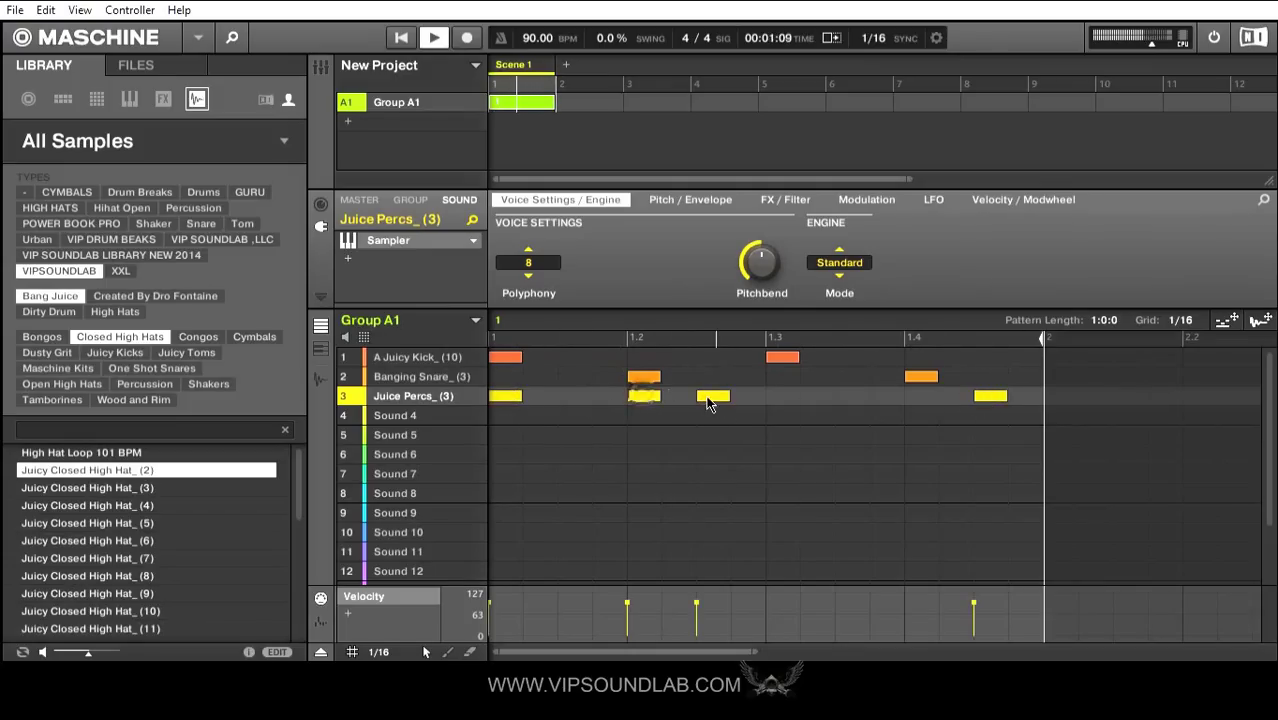
left_click(712, 398)
left_click(770, 398)
left_click(993, 400)
left_click(925, 397)
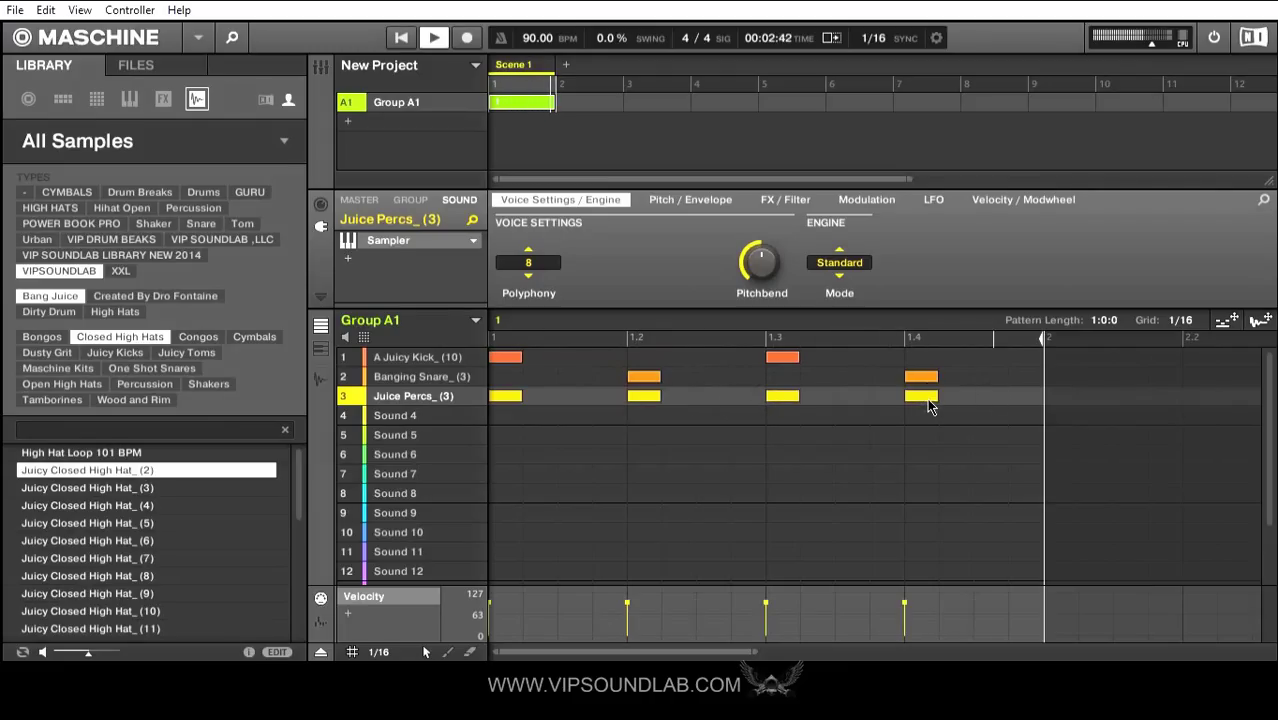
left_click(402, 38)
left_click(433, 39)
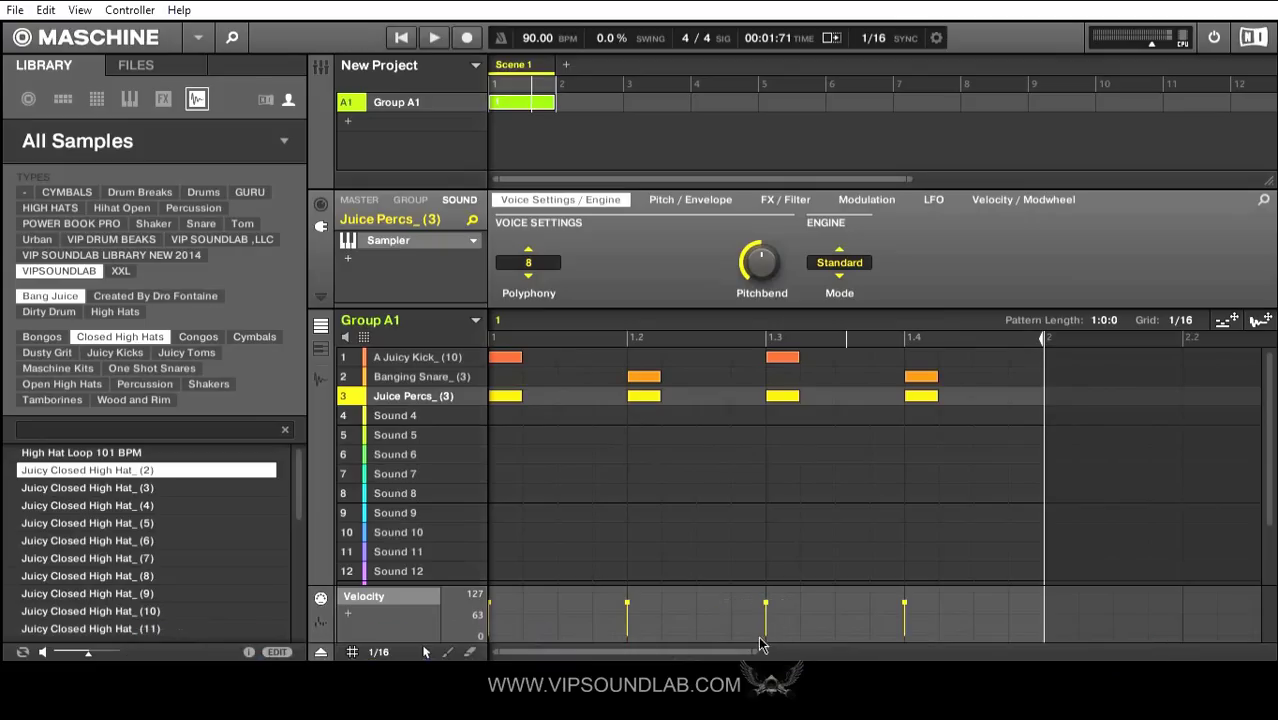
Add a second pattern to Group A1 and delete it from the pattern list.
left_click_drag(759, 648, 668, 650)
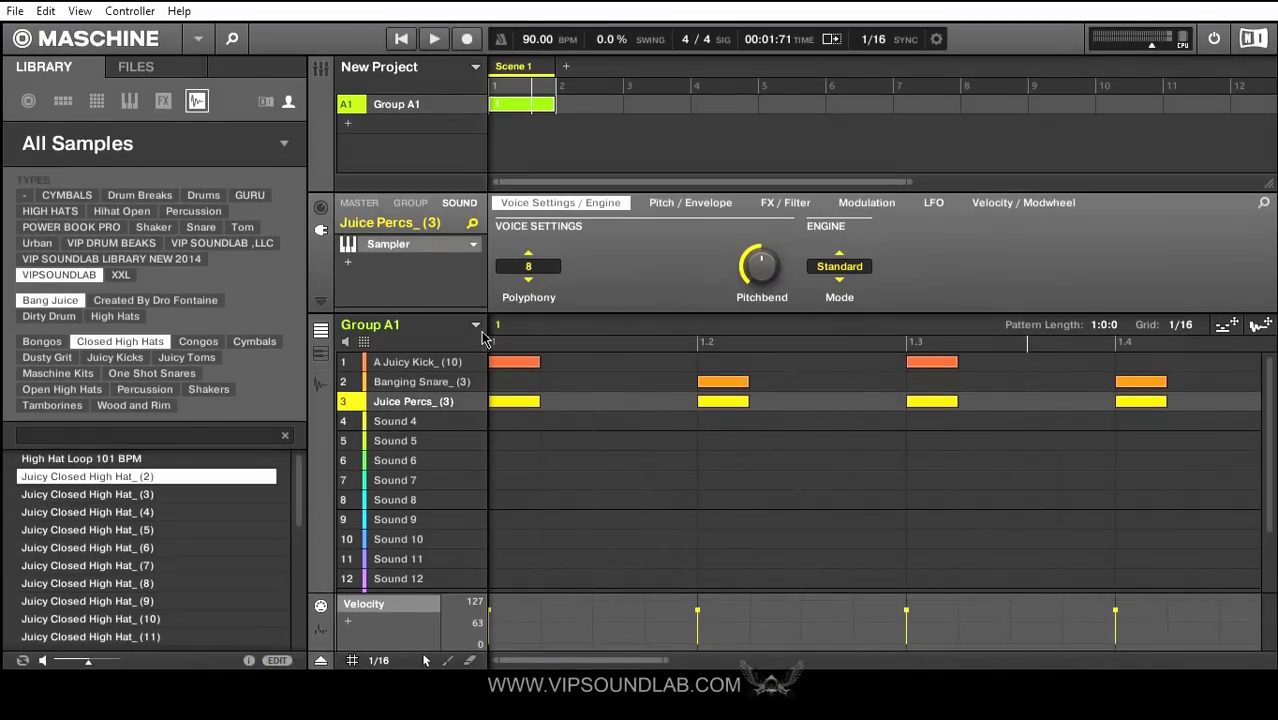
left_click(476, 330)
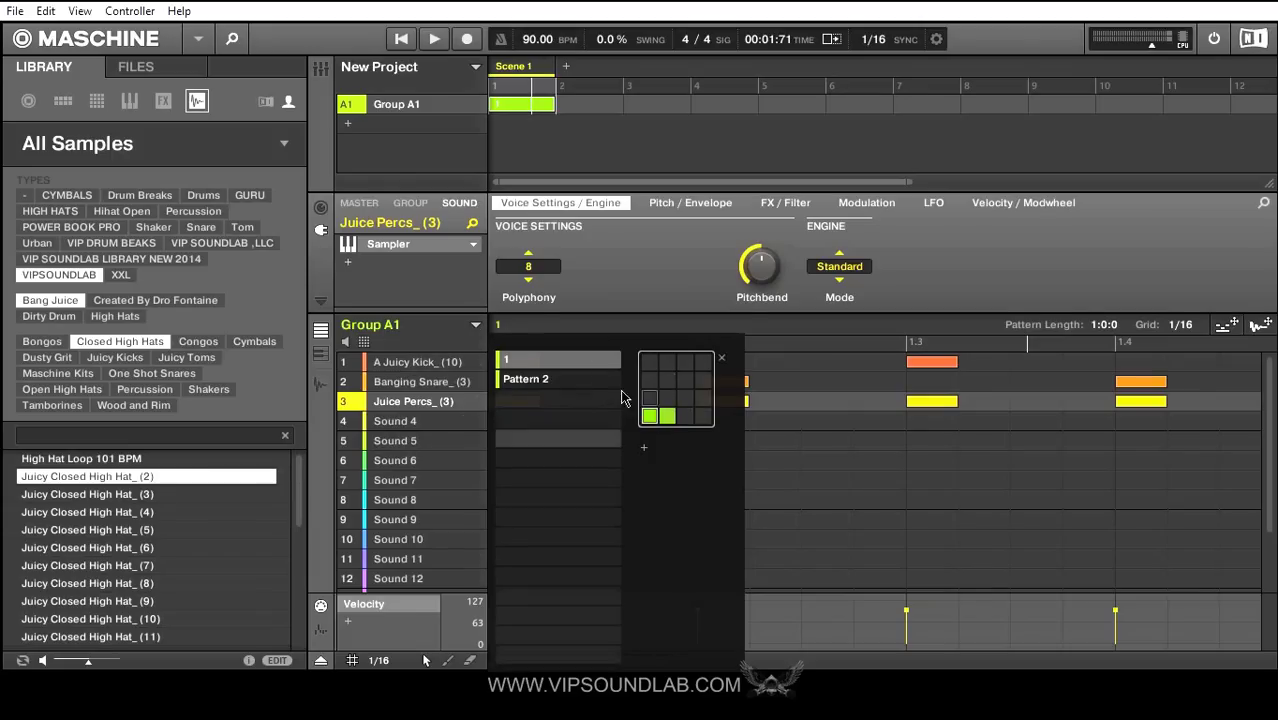
left_click(612, 382)
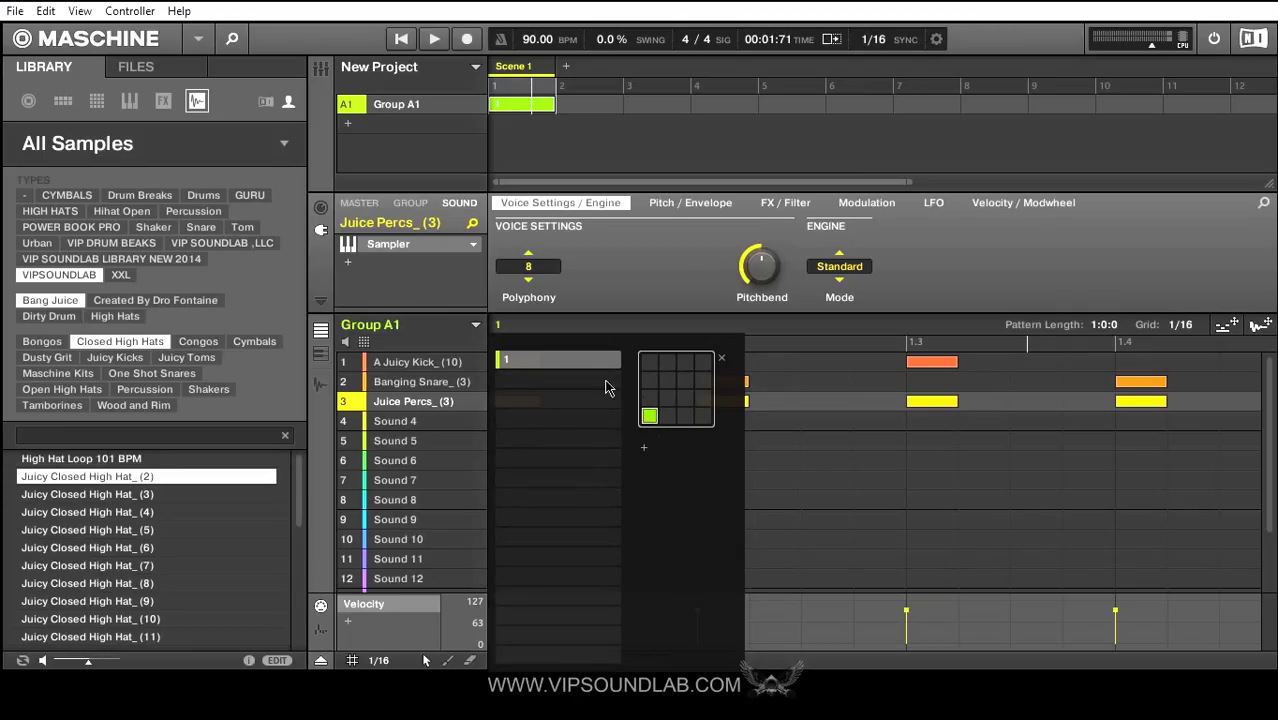
Rename Group A1's pattern as BANG PATTERN 1.
mouse_move(600, 364)
left_click(599, 362)
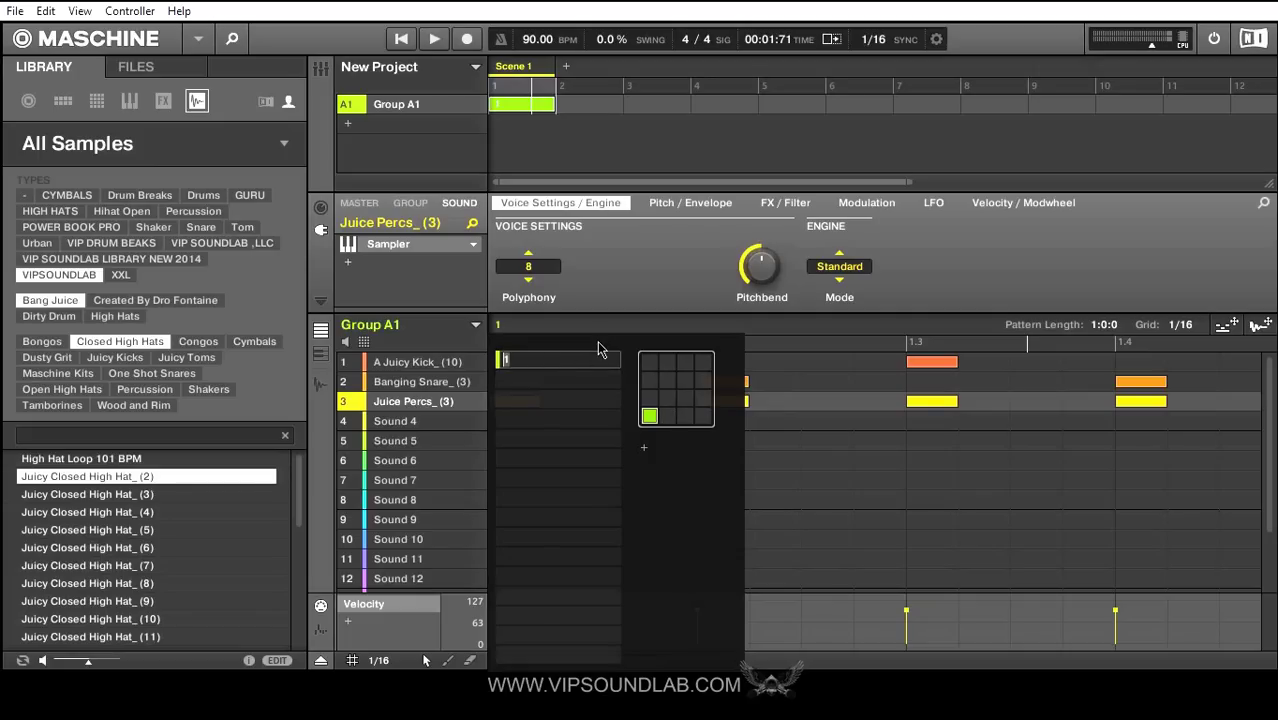
left_click(612, 285)
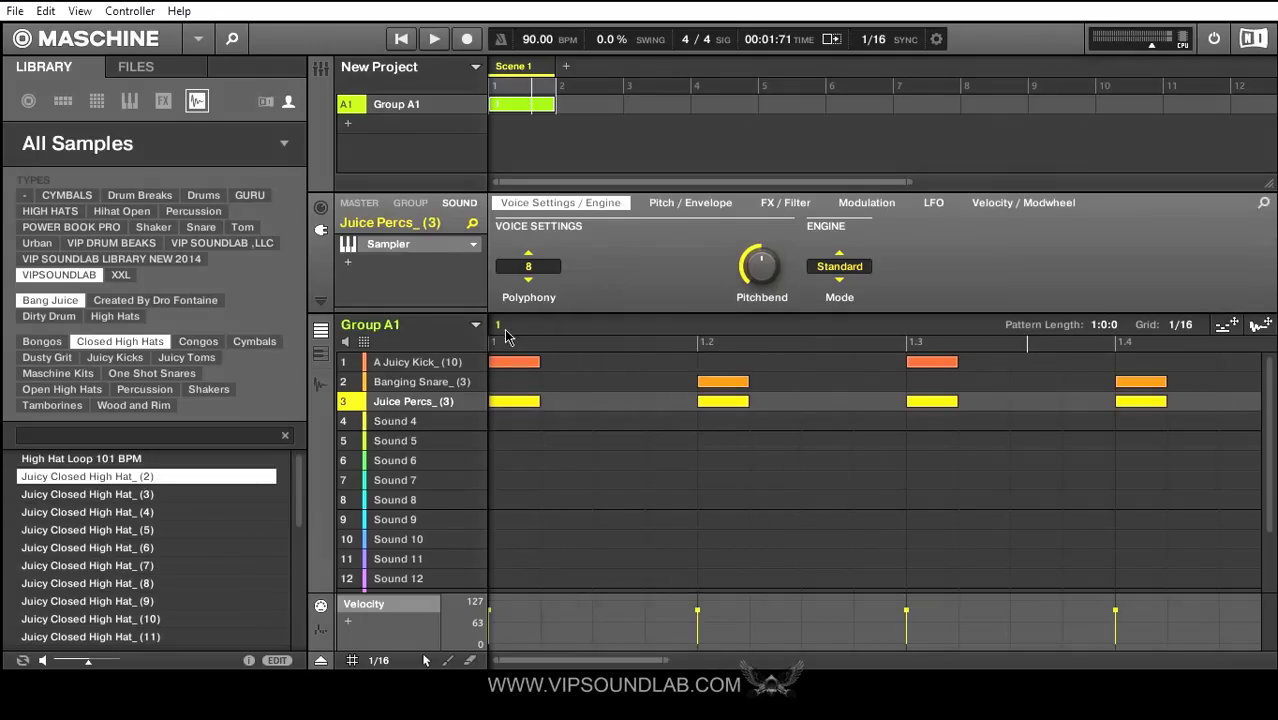
left_click(510, 331)
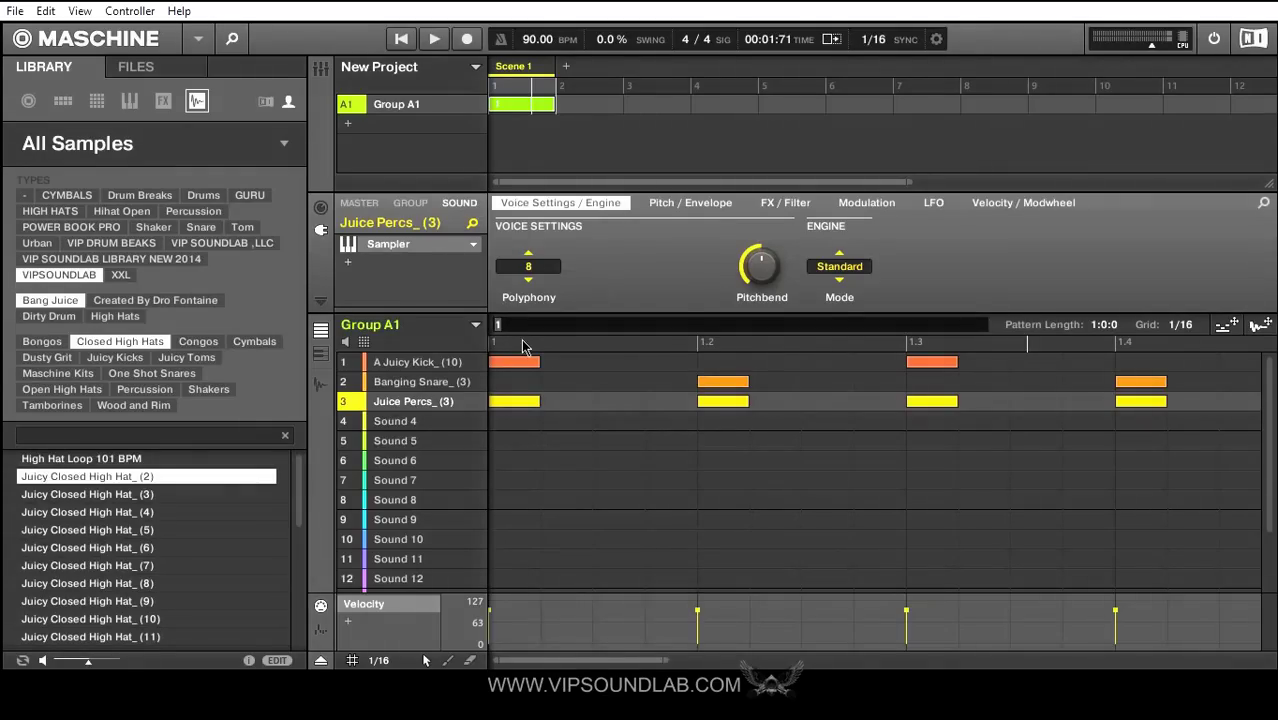
type("BANG PATTERN")
key("Return")
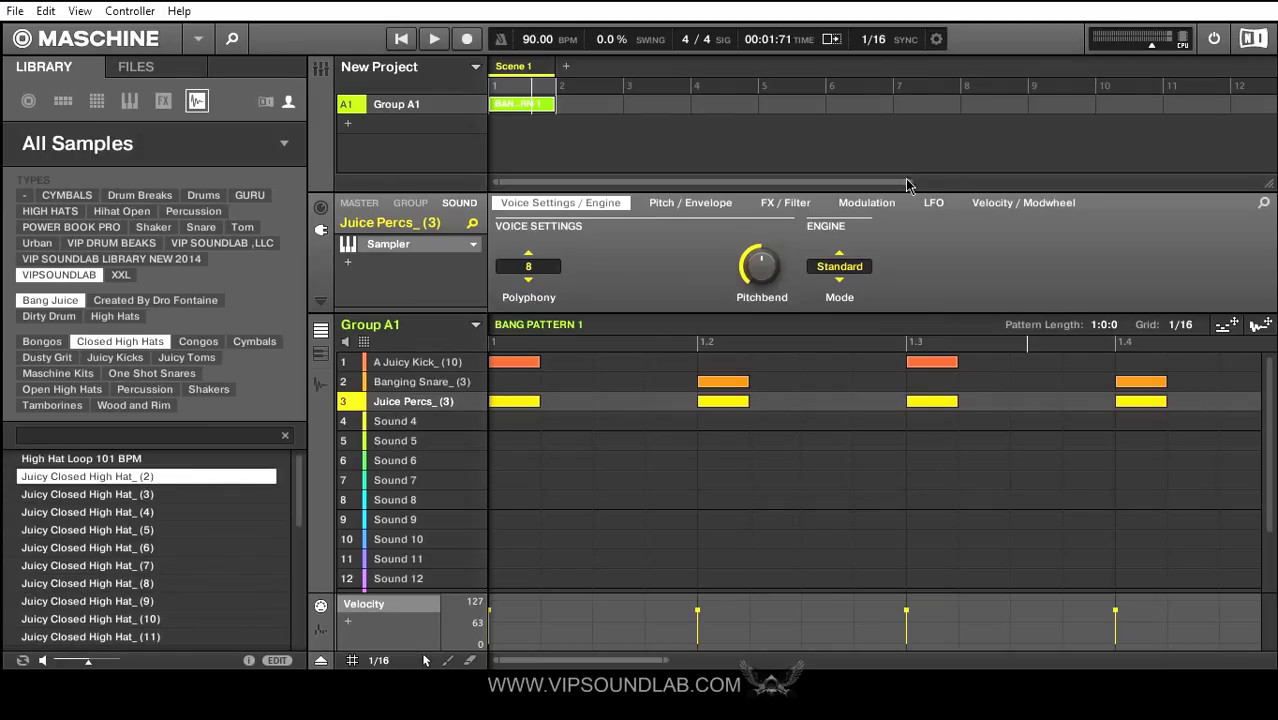
Rename Scene 1 as INTRO.
left_click_drag(908, 185, 557, 175)
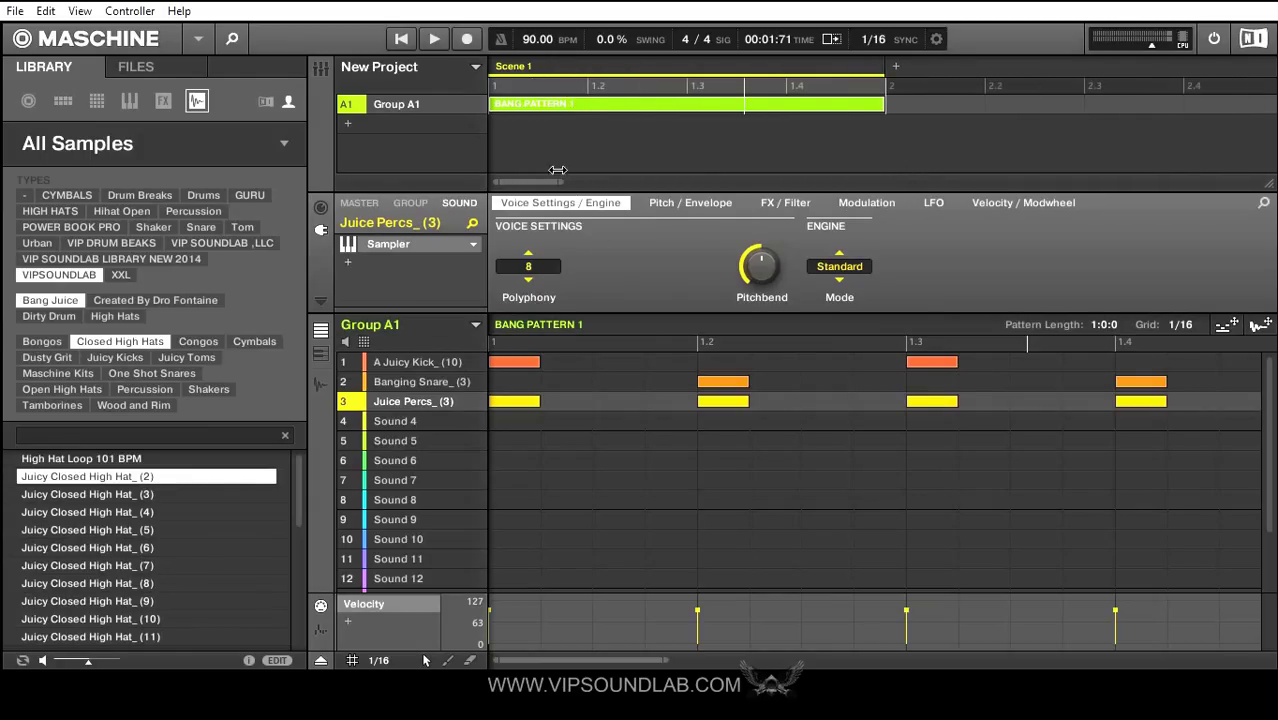
double_click(548, 68)
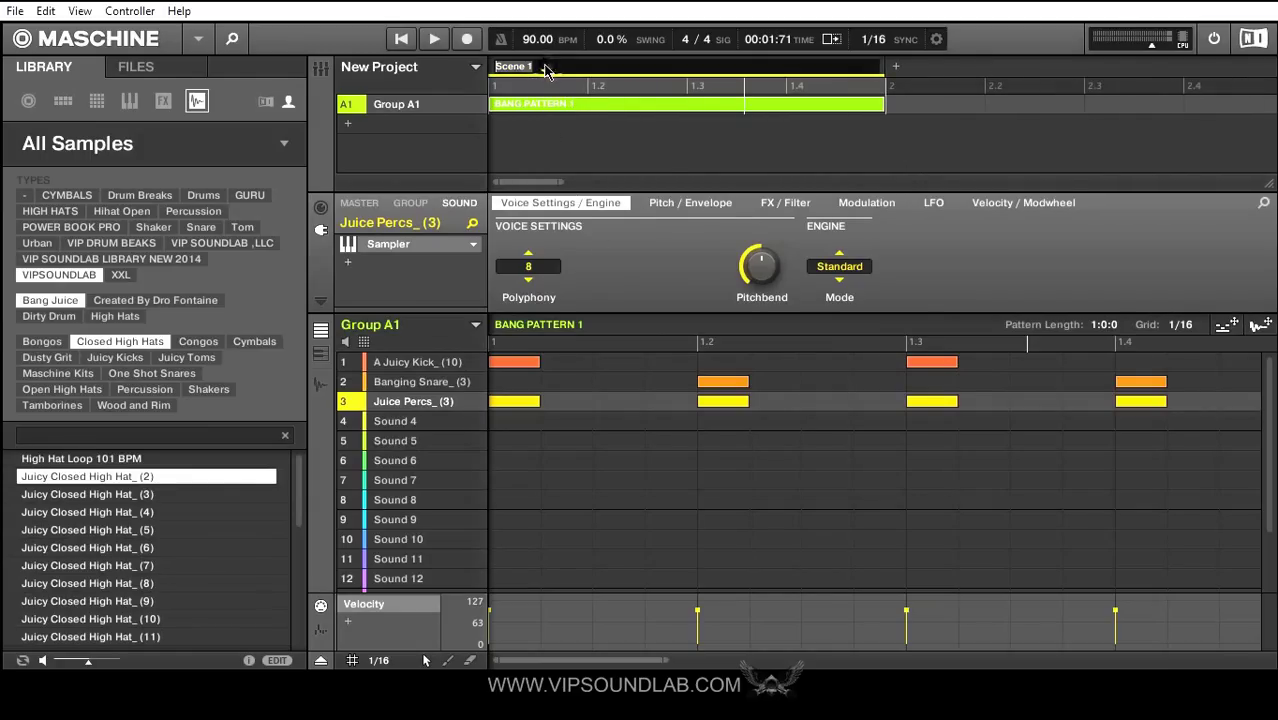
type("IN")
key("Return")
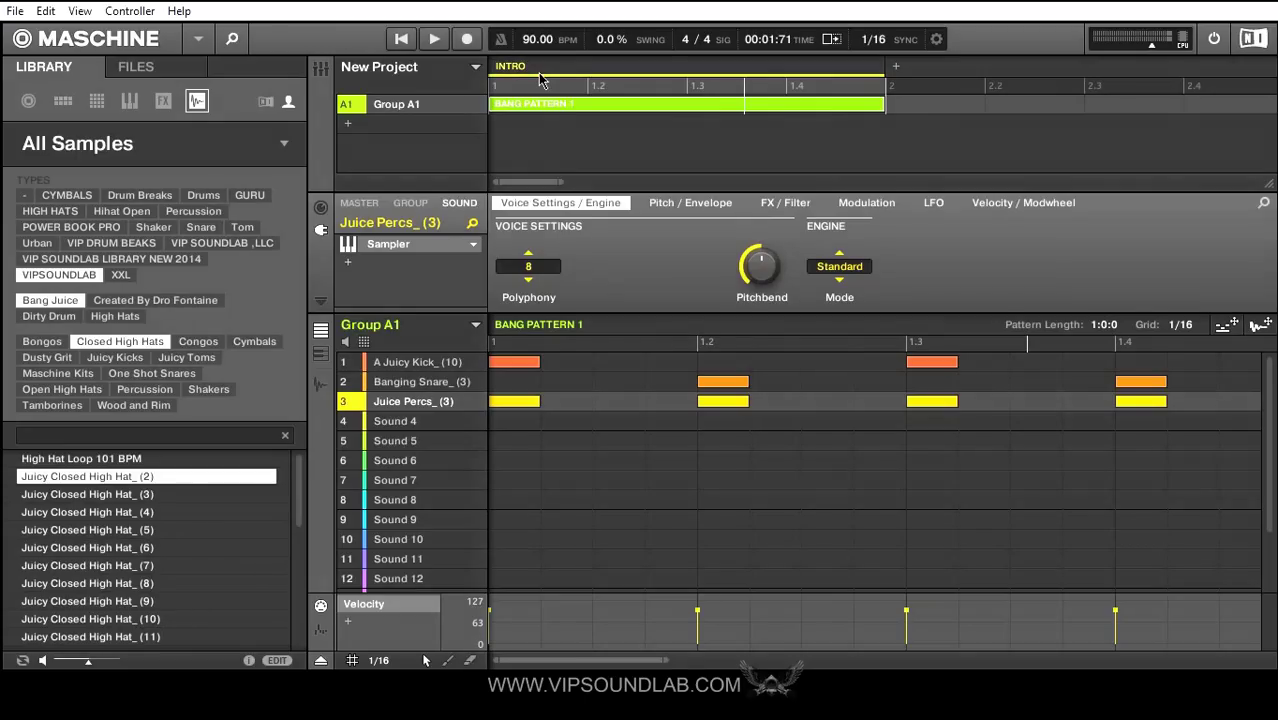
Add a second scene after INTRO and delete it from the scene list.
left_click(476, 68)
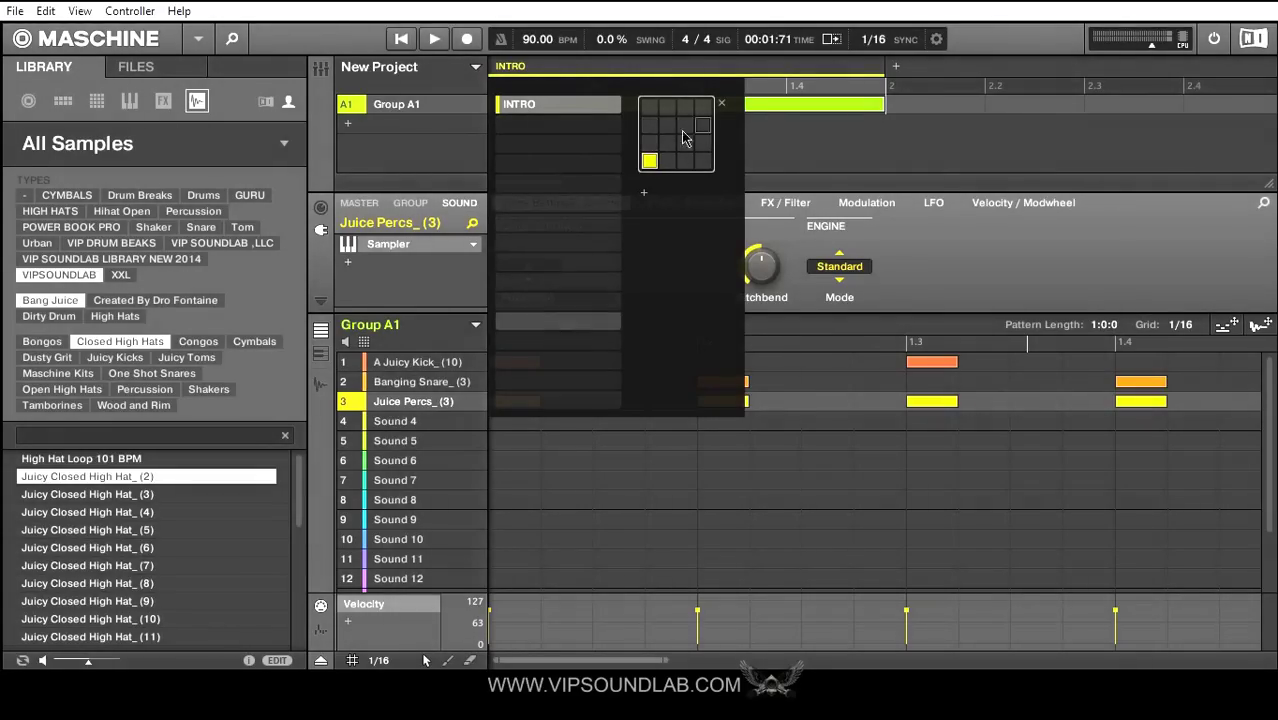
mouse_move(576, 114)
right_click(650, 162)
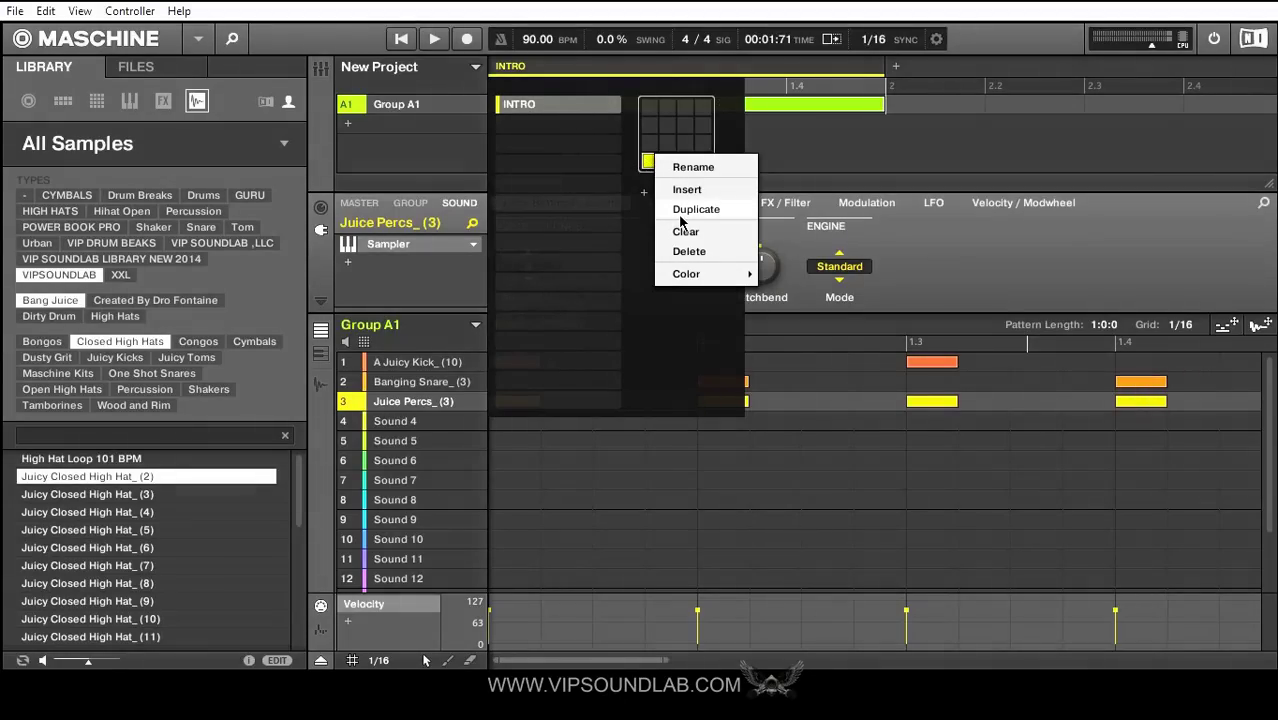
left_click(960, 287)
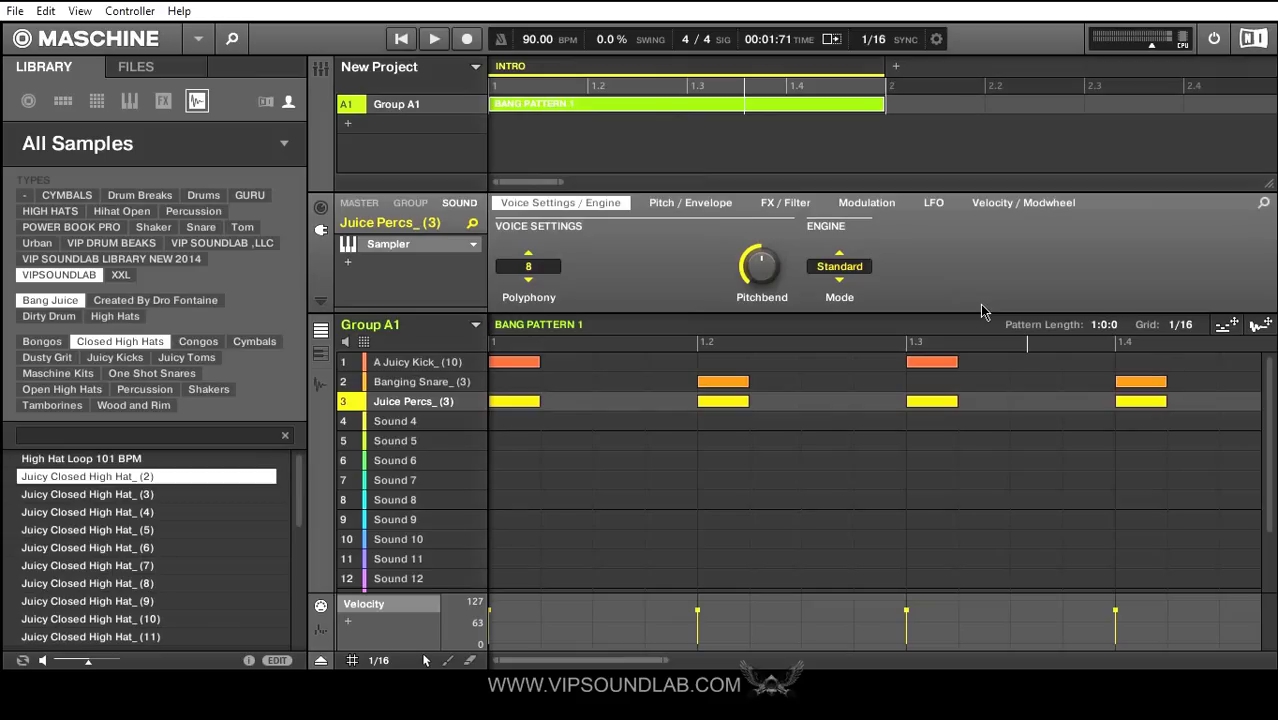
left_click(476, 67)
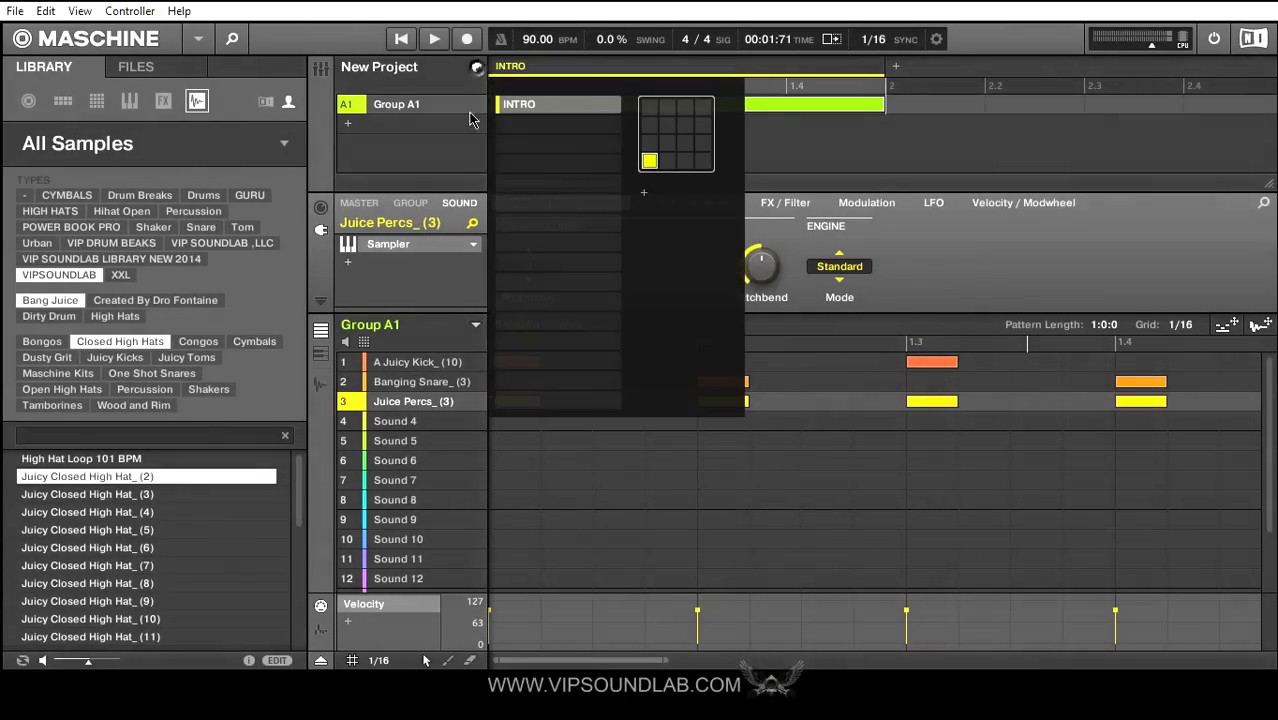
left_click(669, 161)
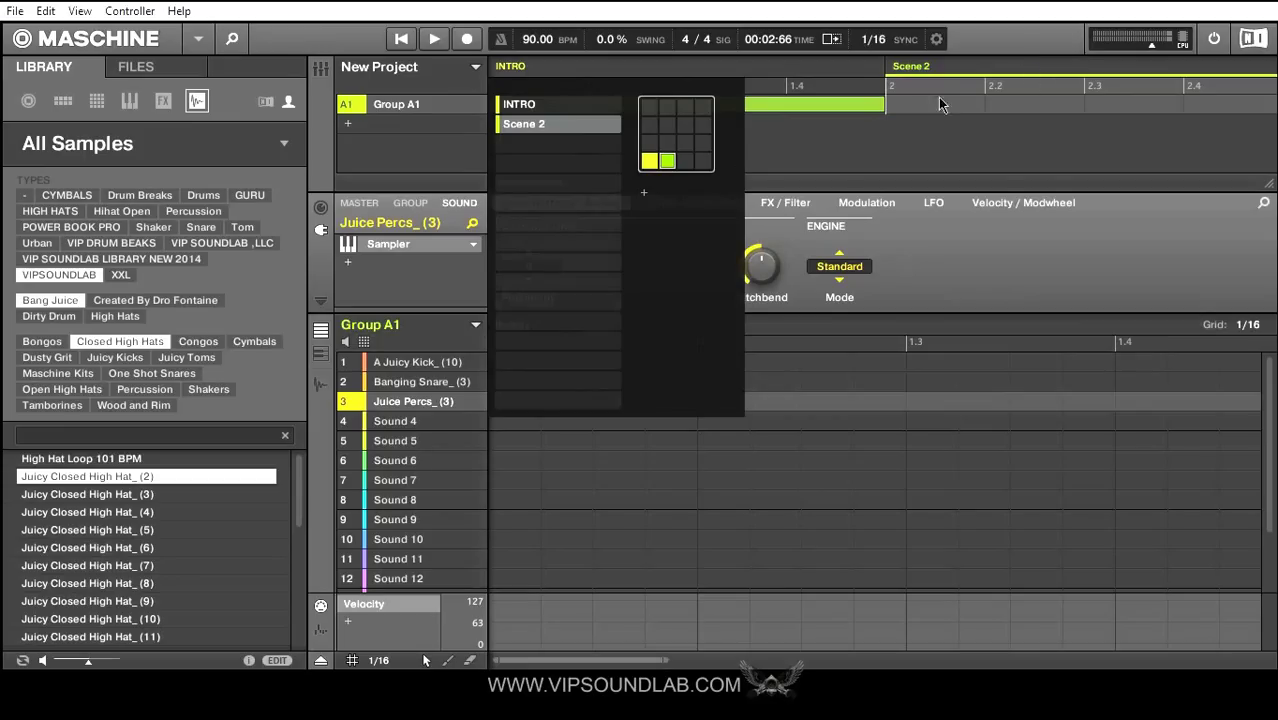
left_click(613, 125)
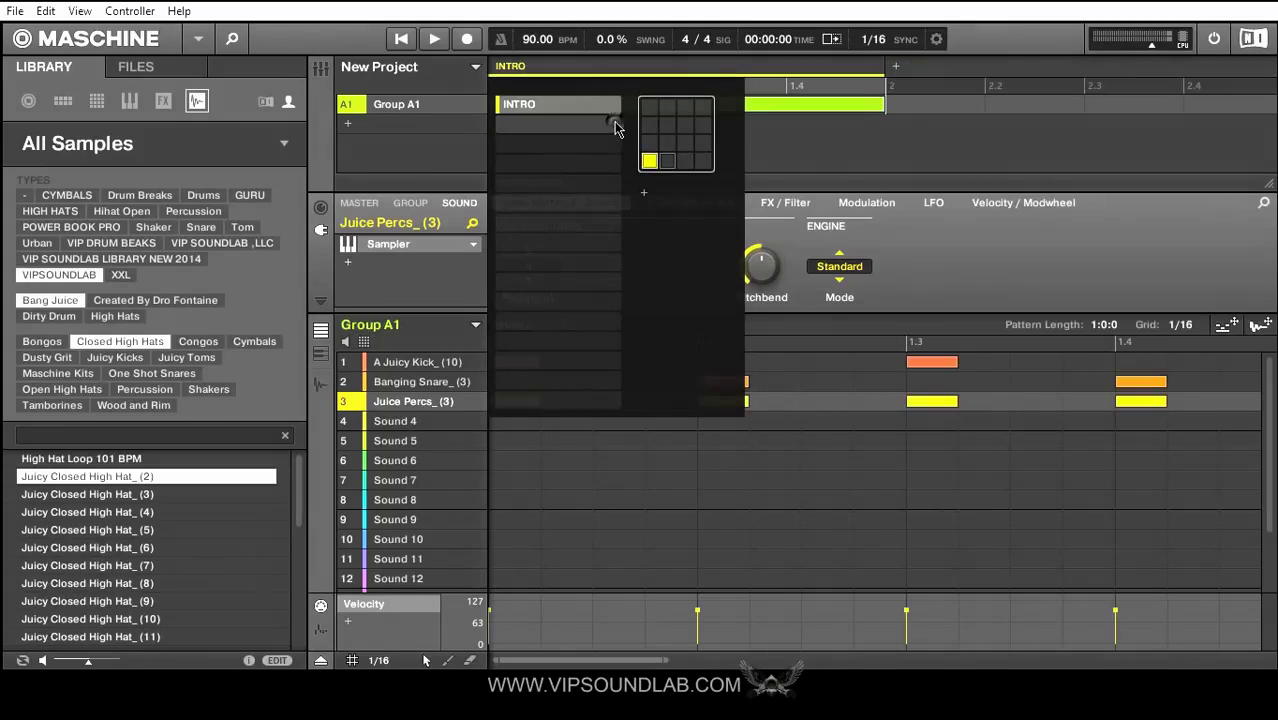
Create an empty pattern in the slot next to BANG PATTERN 1 and delete it again.
left_click(492, 325)
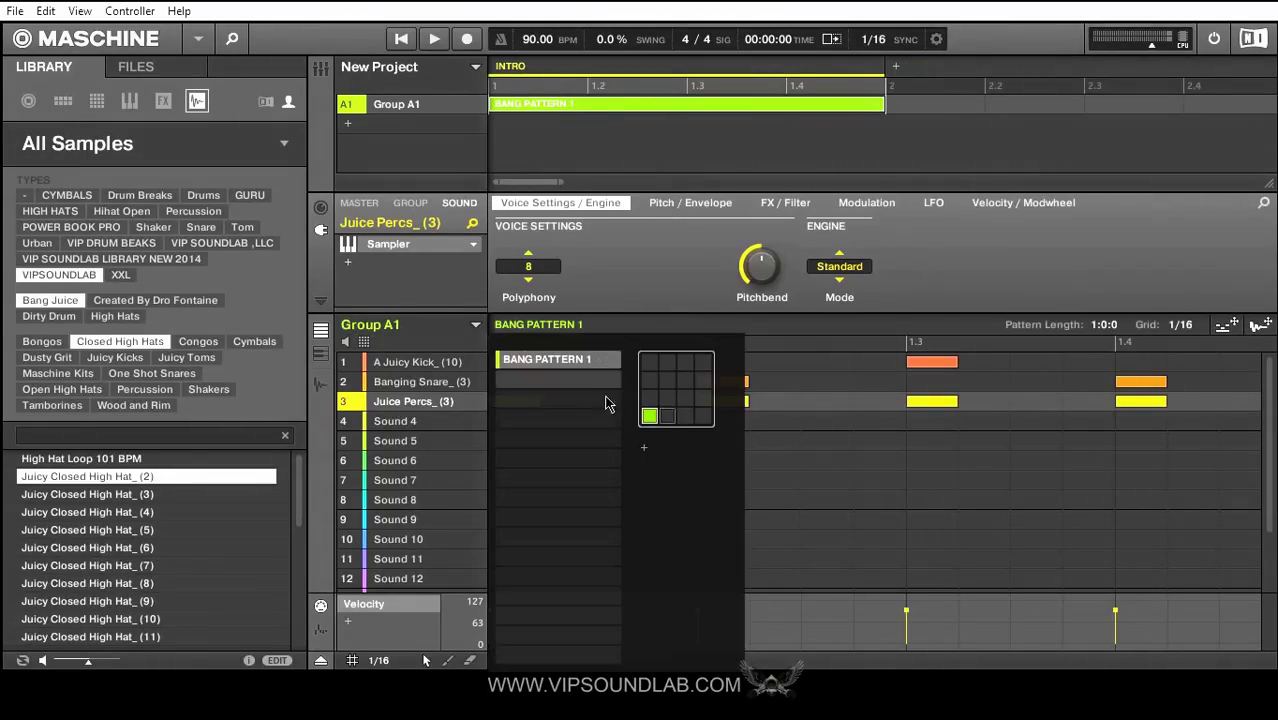
left_click(672, 417)
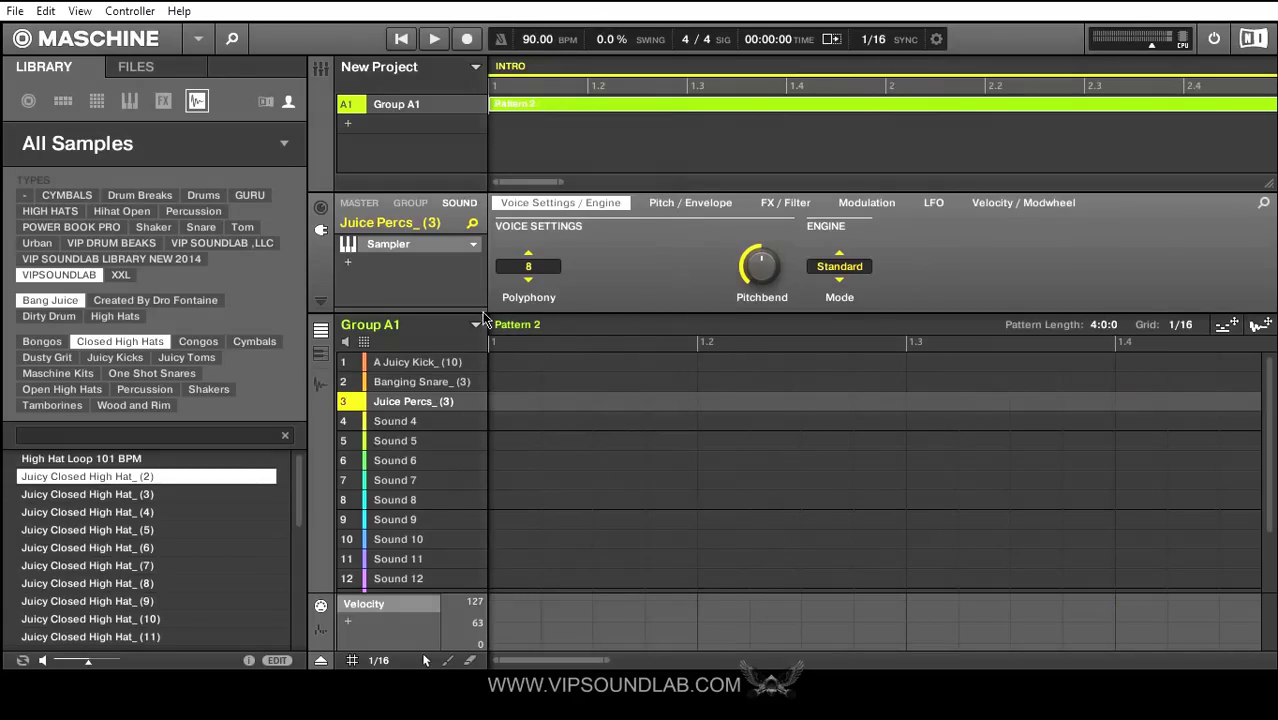
left_click(478, 324)
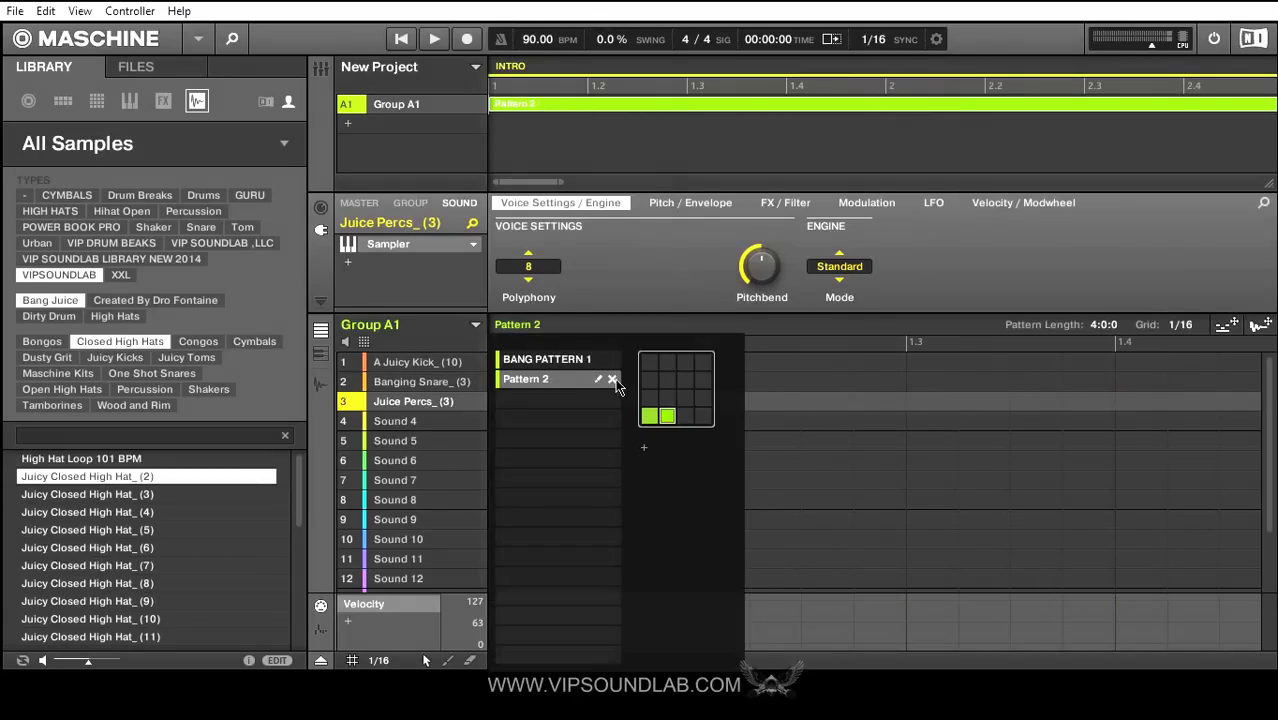
left_click(613, 380)
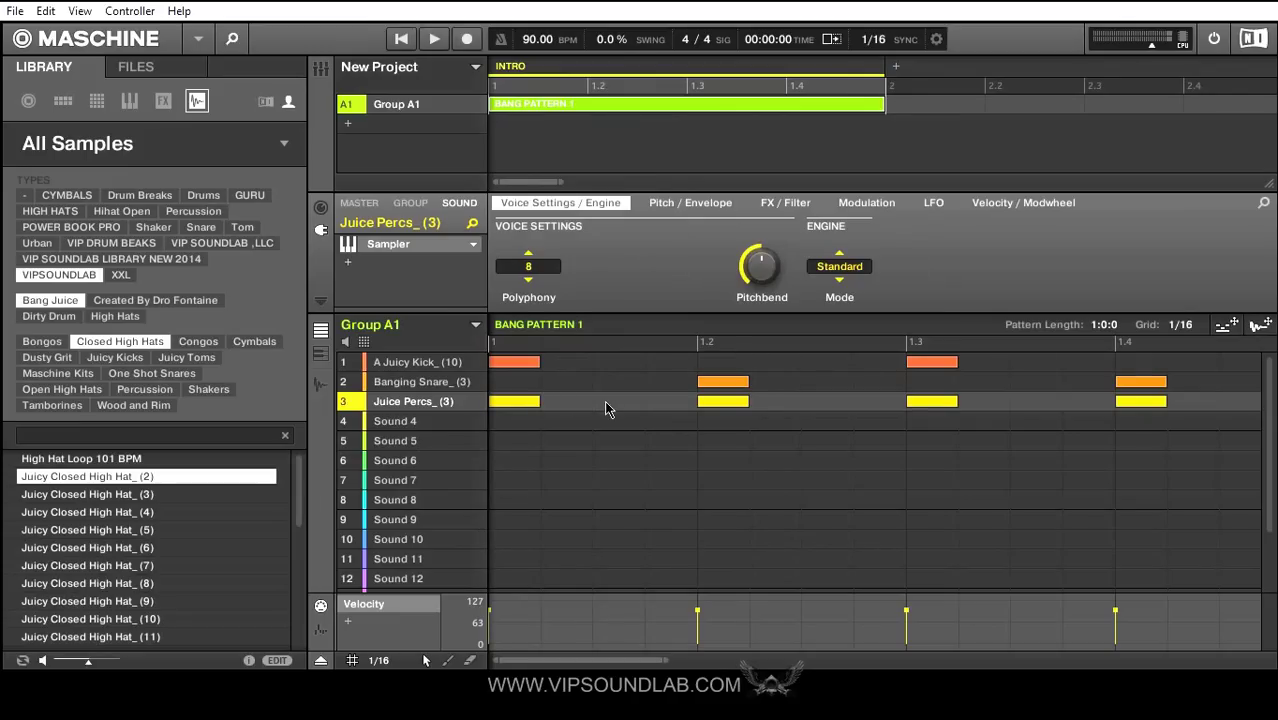
Play the INTRO scene from the start.
left_click(403, 47)
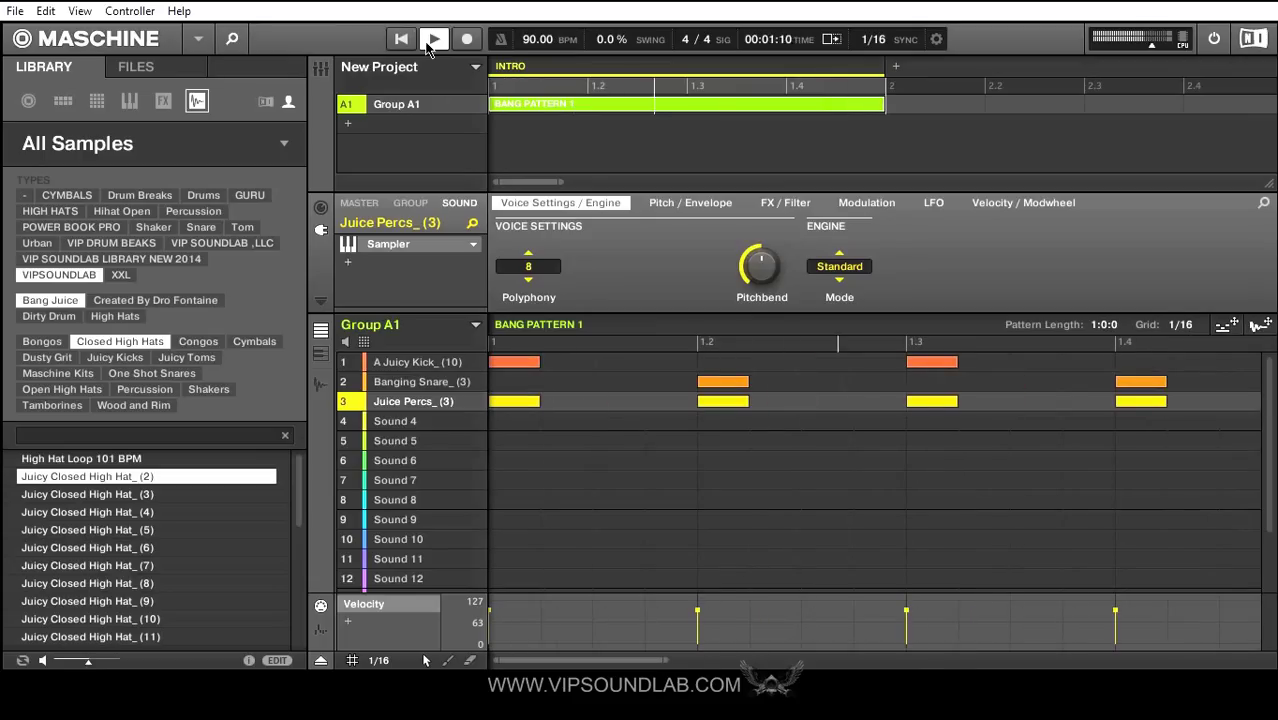
Stop playback and duplicate BANG PATTERN 1 in Group A1.
left_click(430, 45)
mouse_move(670, 652)
left_mouse_down()
mouse_move(710, 646)
mouse_move(676, 652)
left_mouse_up()
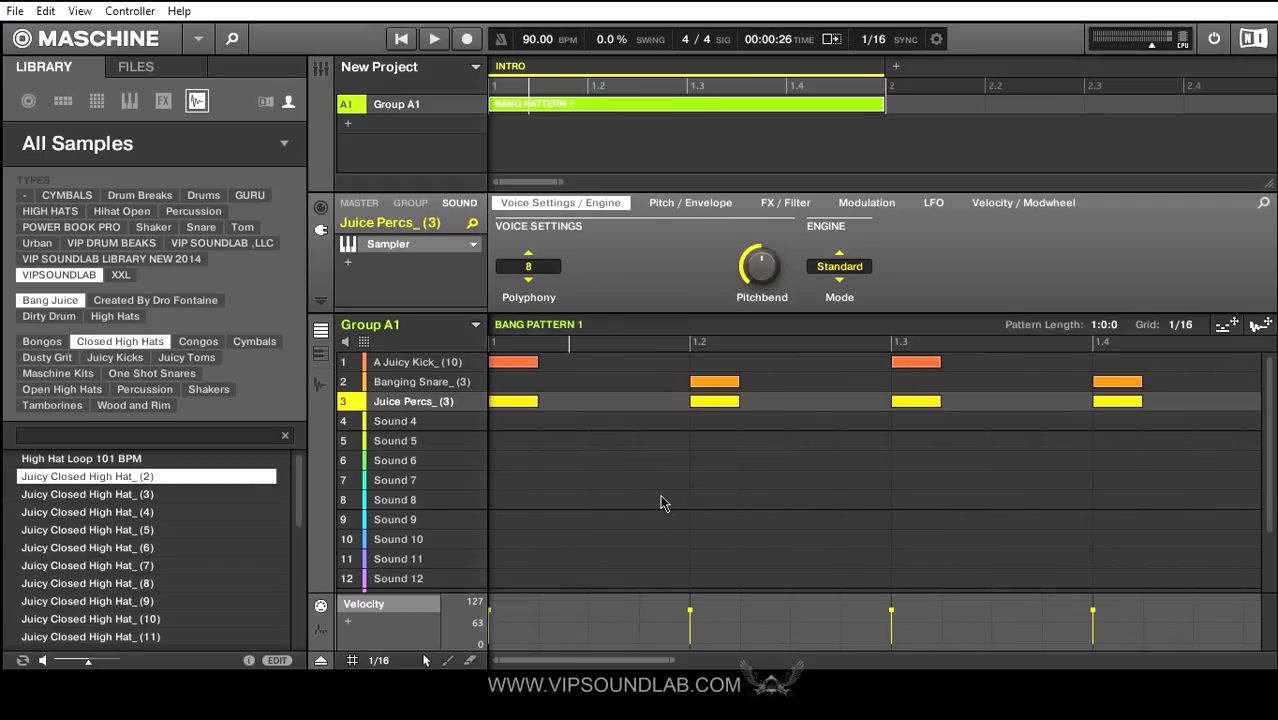
left_click(476, 326)
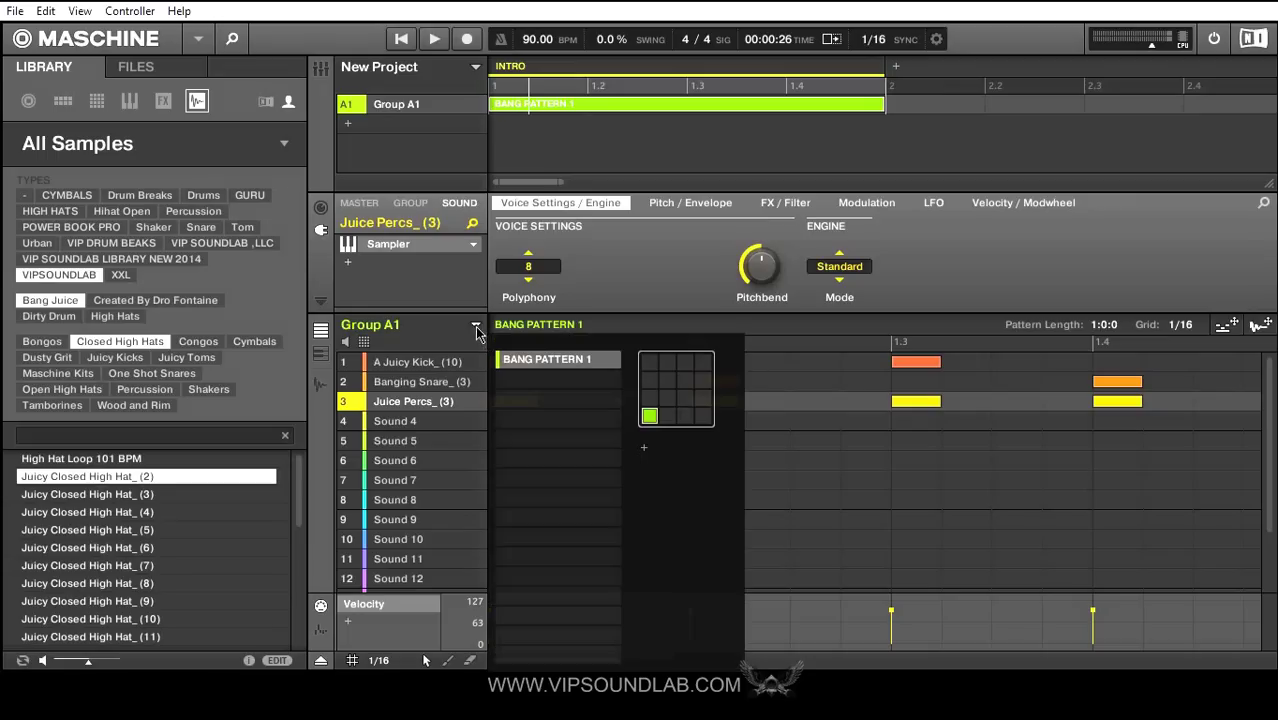
right_click(650, 418)
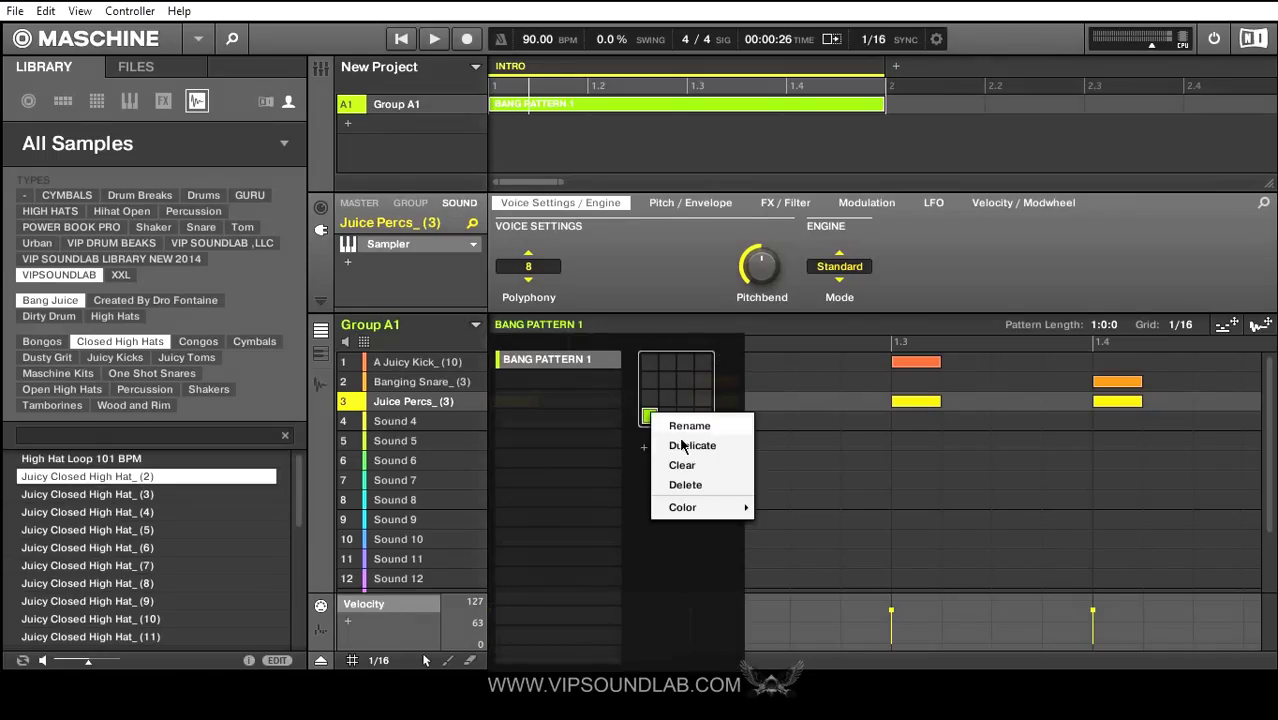
left_click(690, 445)
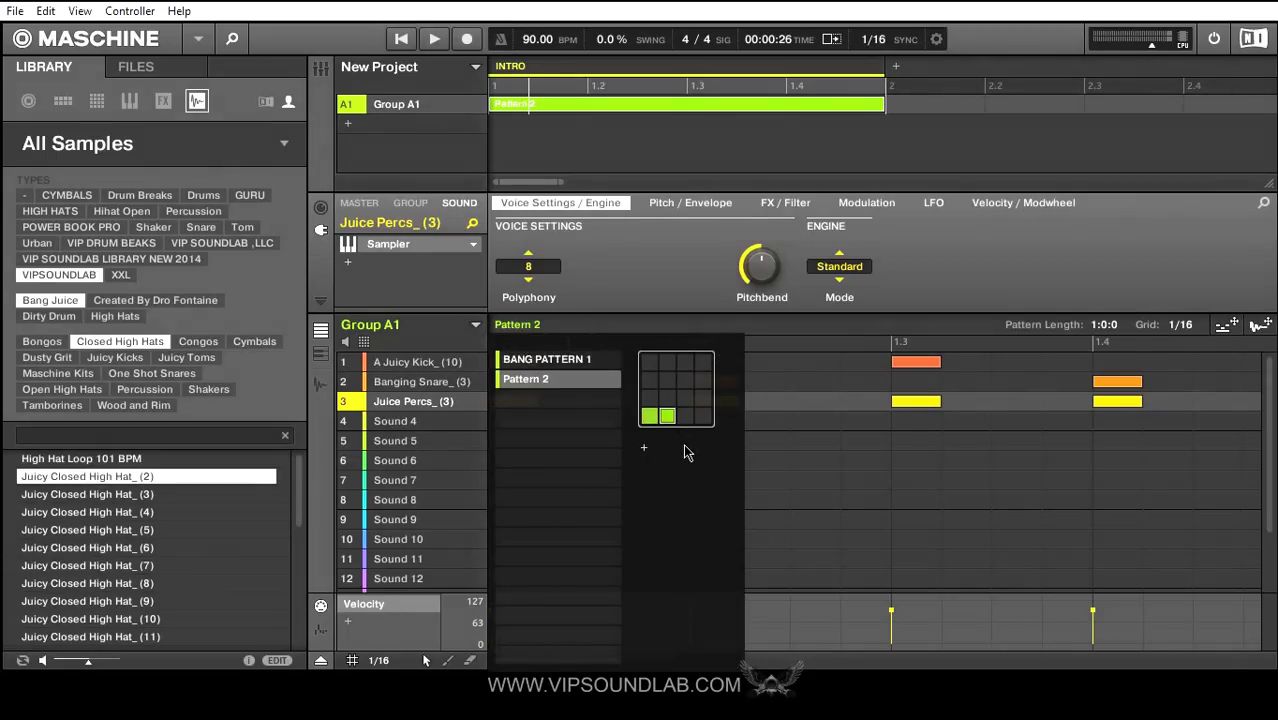
Rename the duplicated pattern as BANG PATTERN 2.
double_click(601, 386)
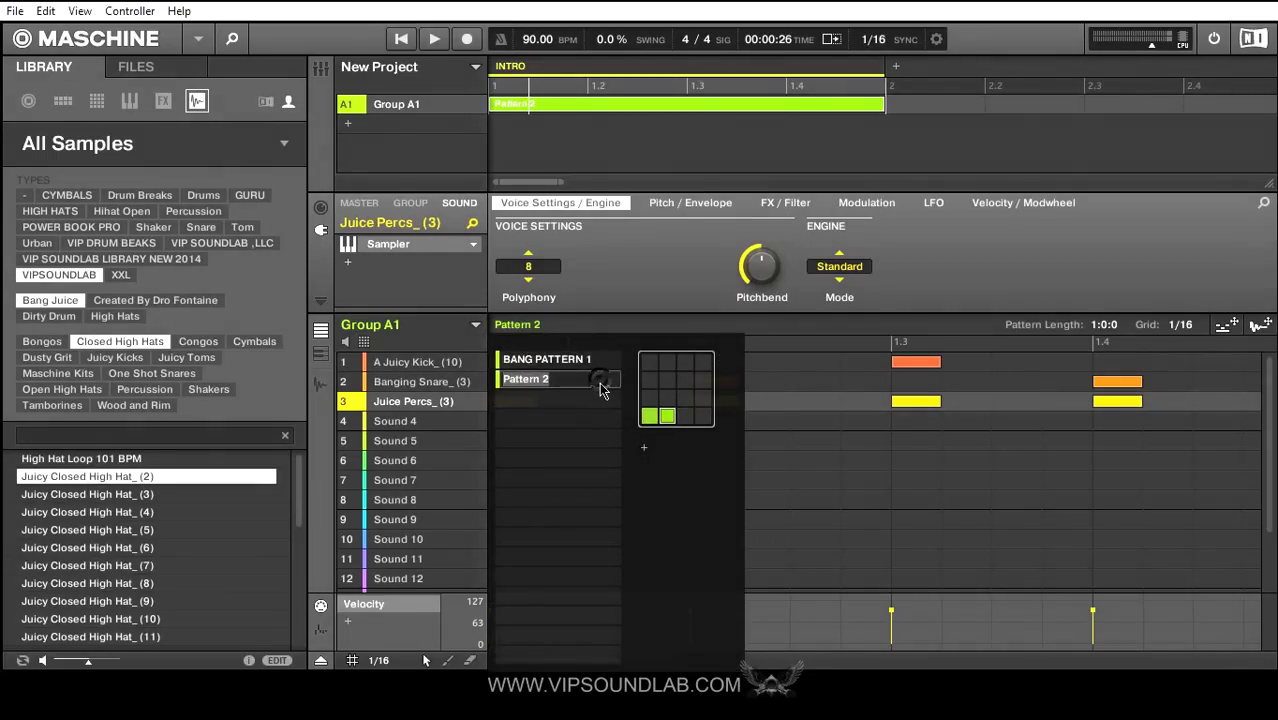
type("BANG PATTERN")
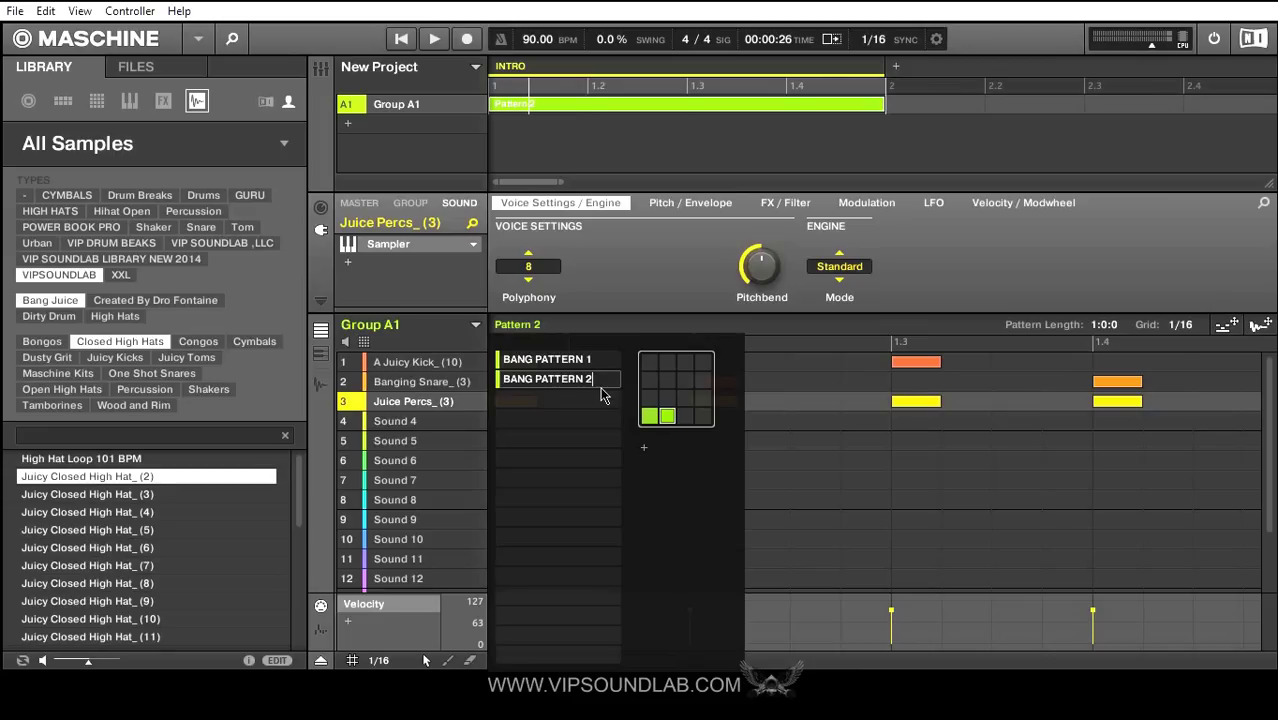
key("Return")
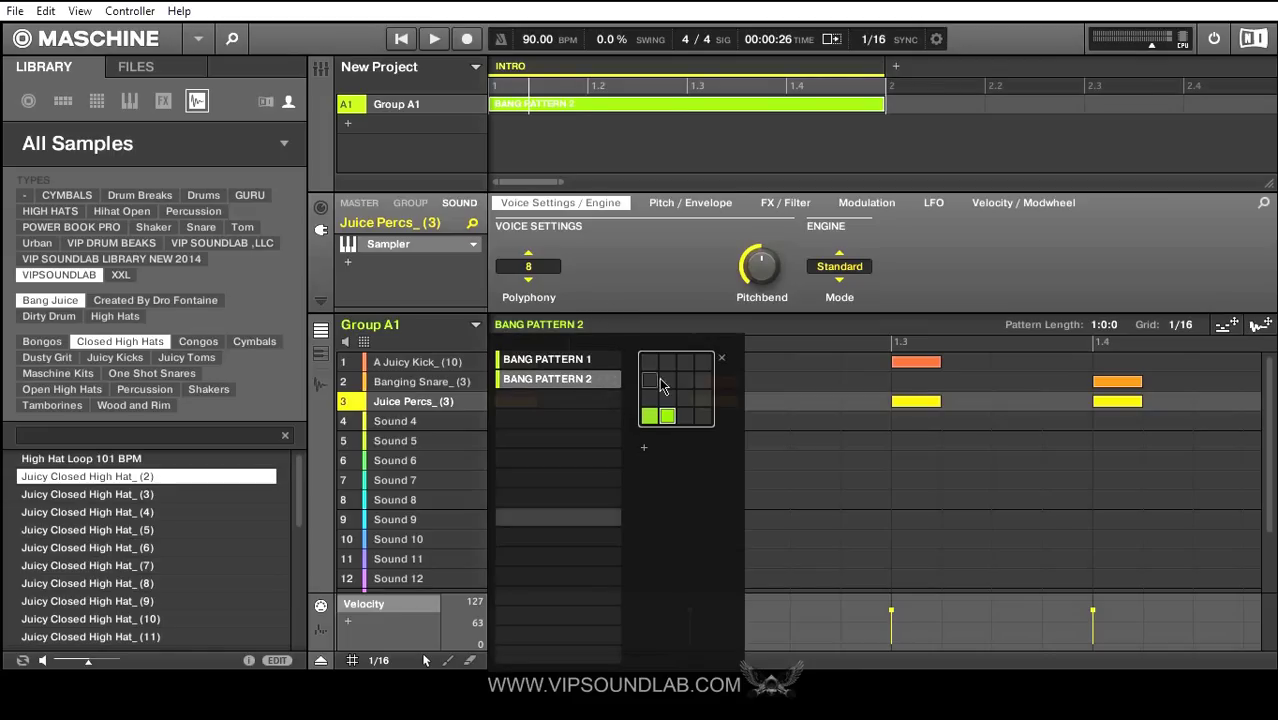
Add a second pattern bank to Group A1, then return to the first bank and select BANG PATTERN 2.
left_click(645, 451)
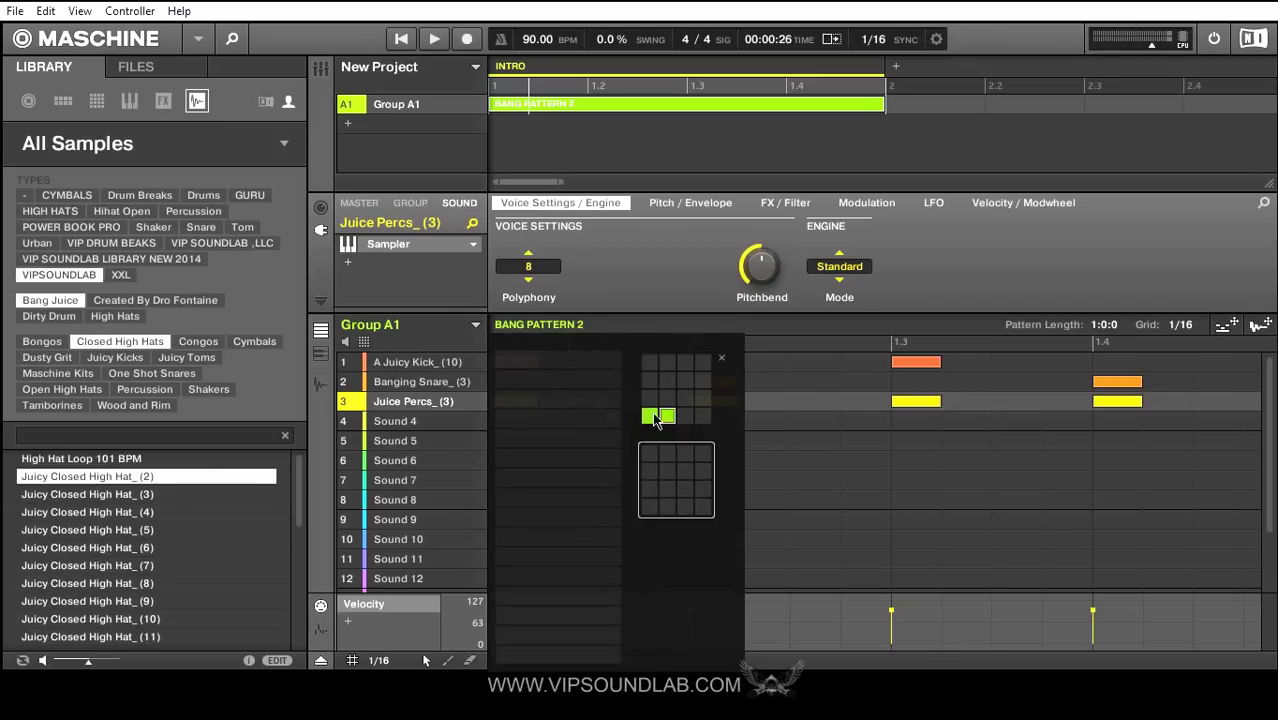
left_click(675, 360)
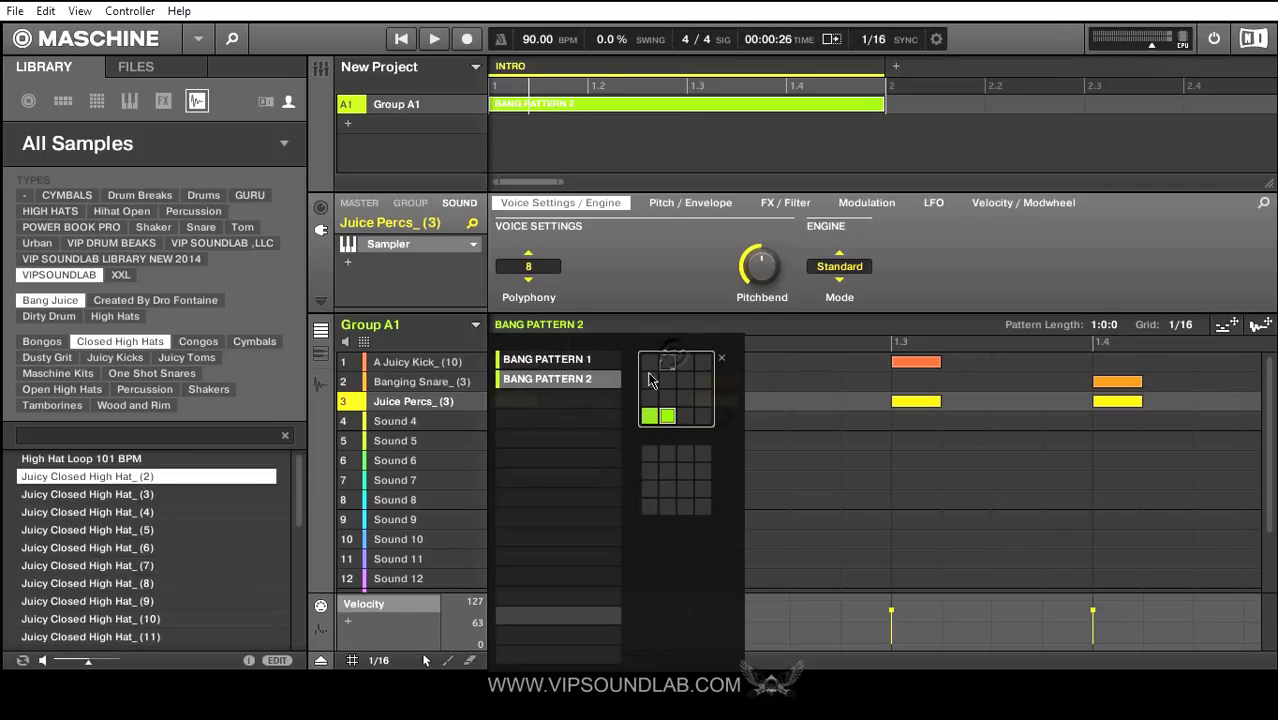
left_click(580, 382)
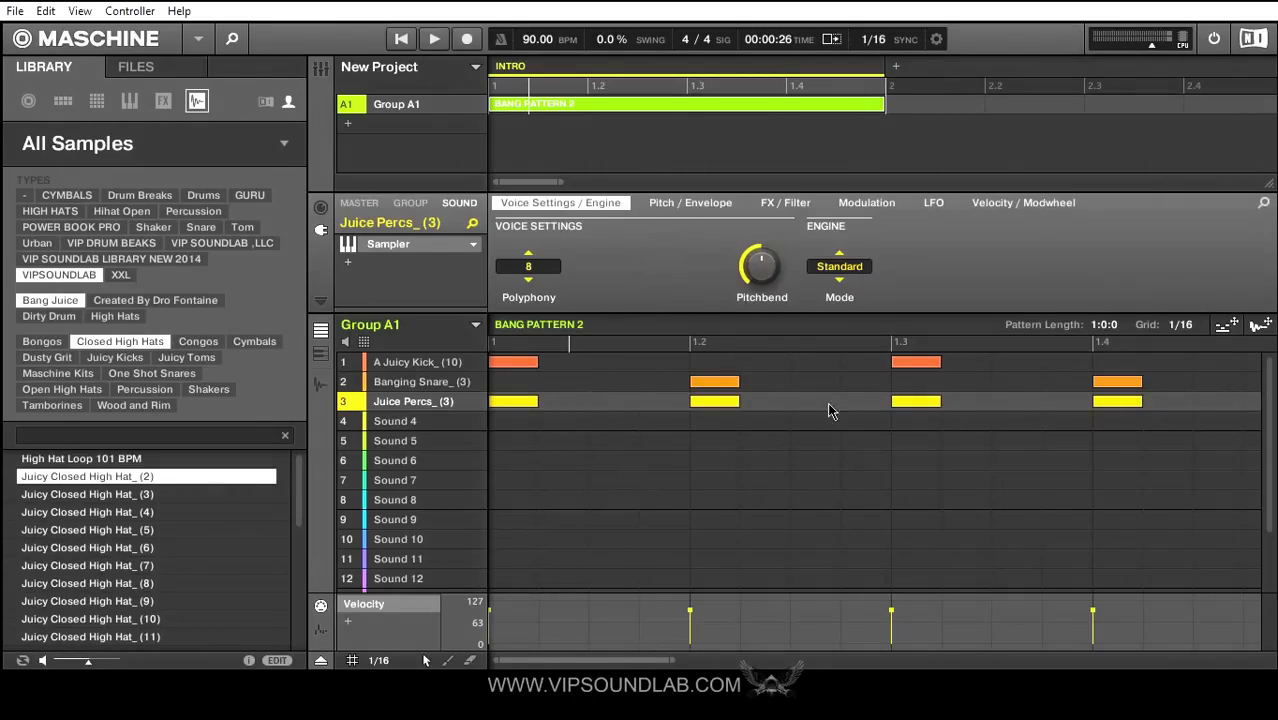
Add A Juicy Kick_ (10) hits on the last sixteenth of beats 1 and 3 in BANG PATTERN 2 and audition it from the start.
left_click(660, 365)
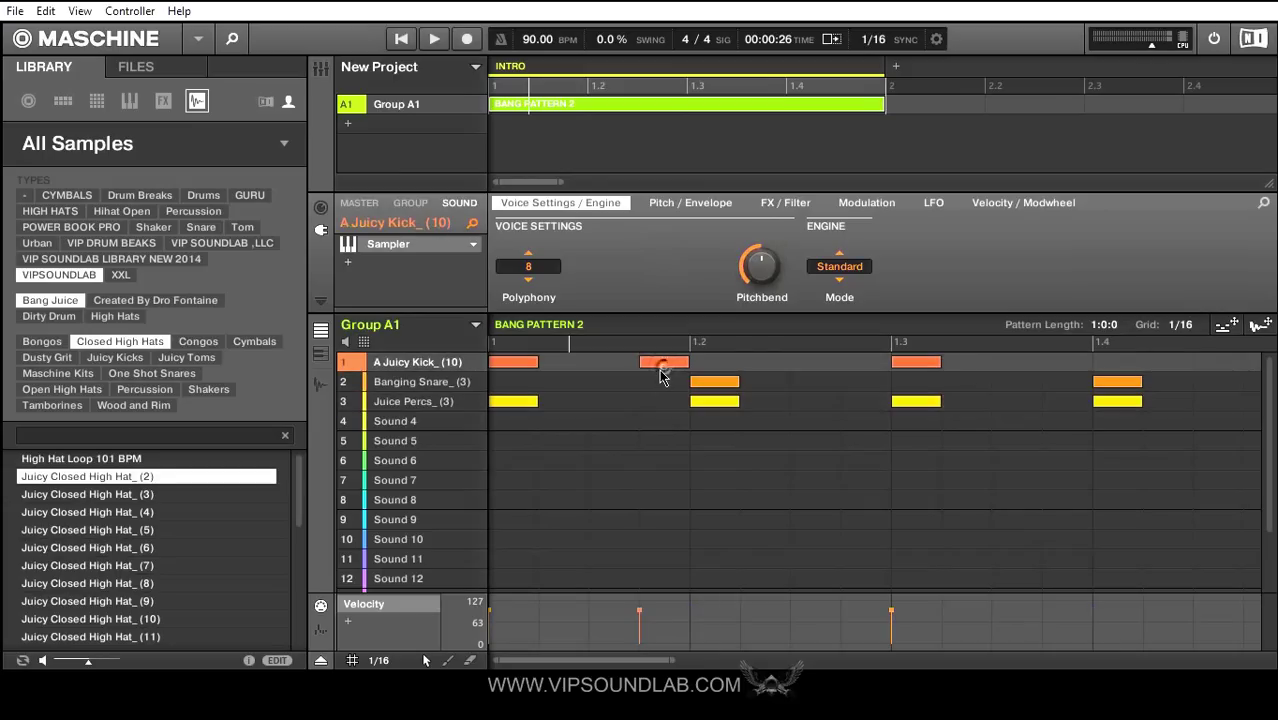
left_click(1059, 361)
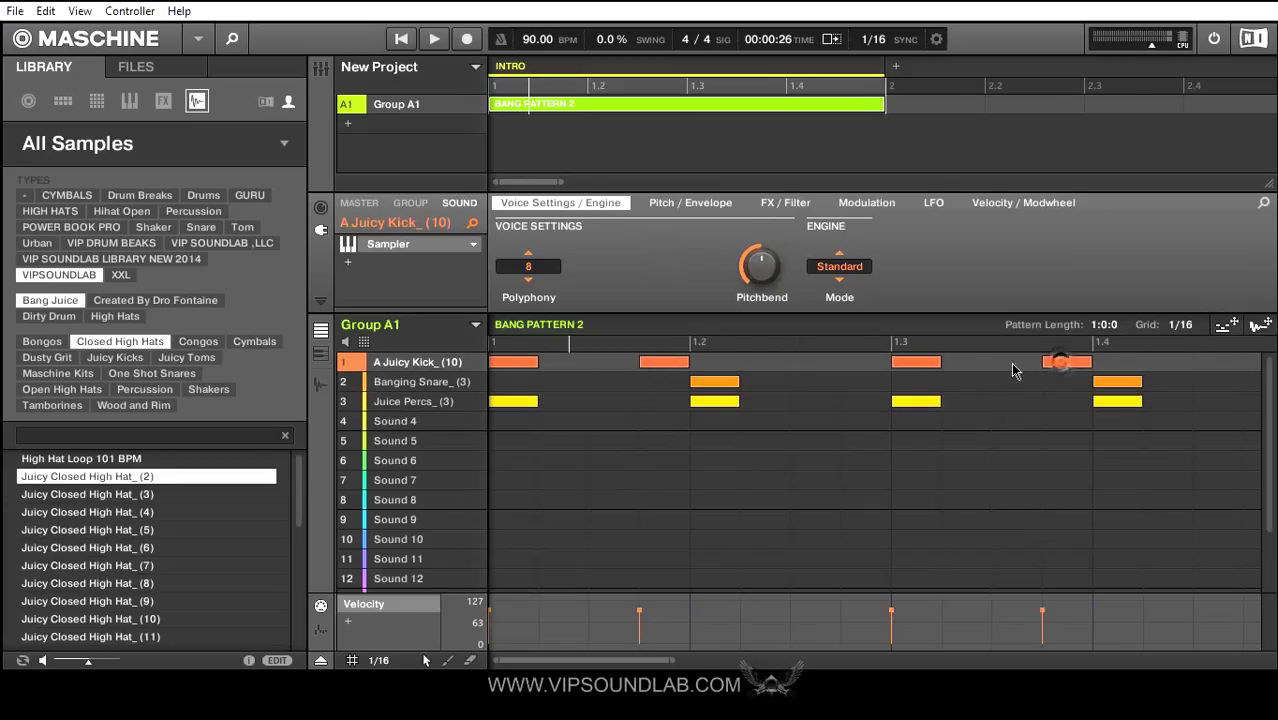
left_click(399, 40)
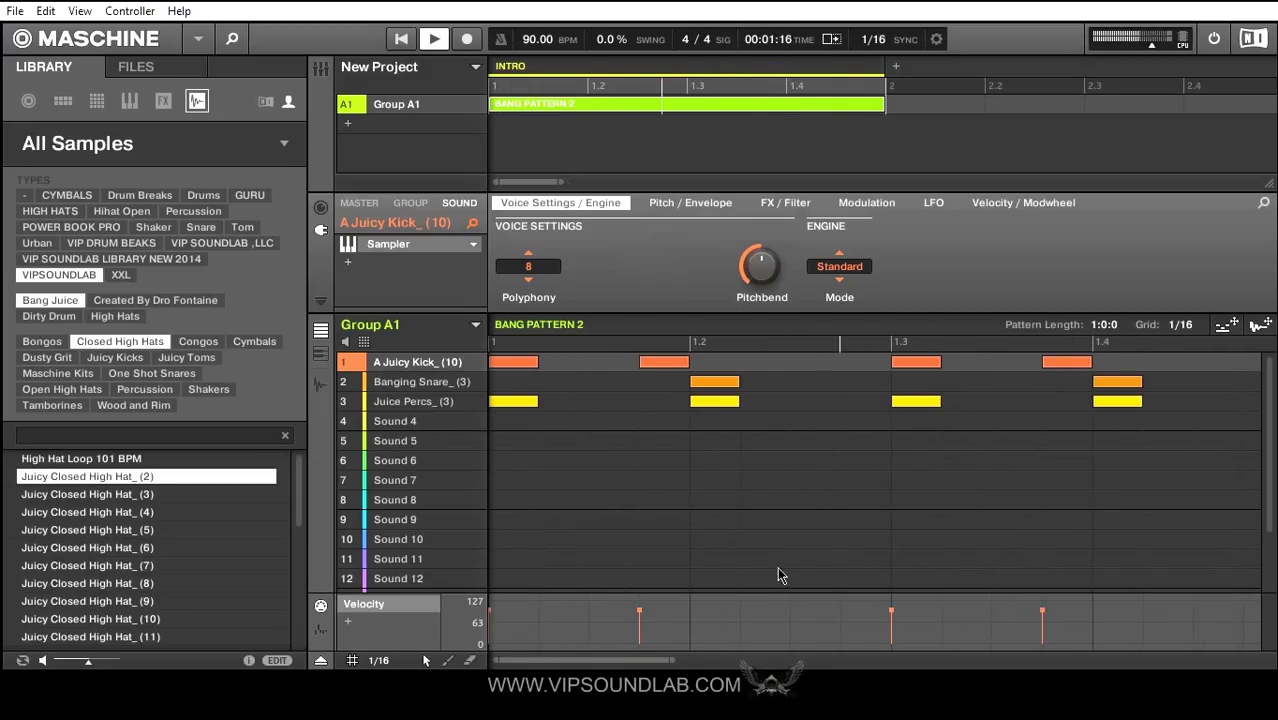
left_click_drag(668, 657, 738, 660)
left_click(436, 40)
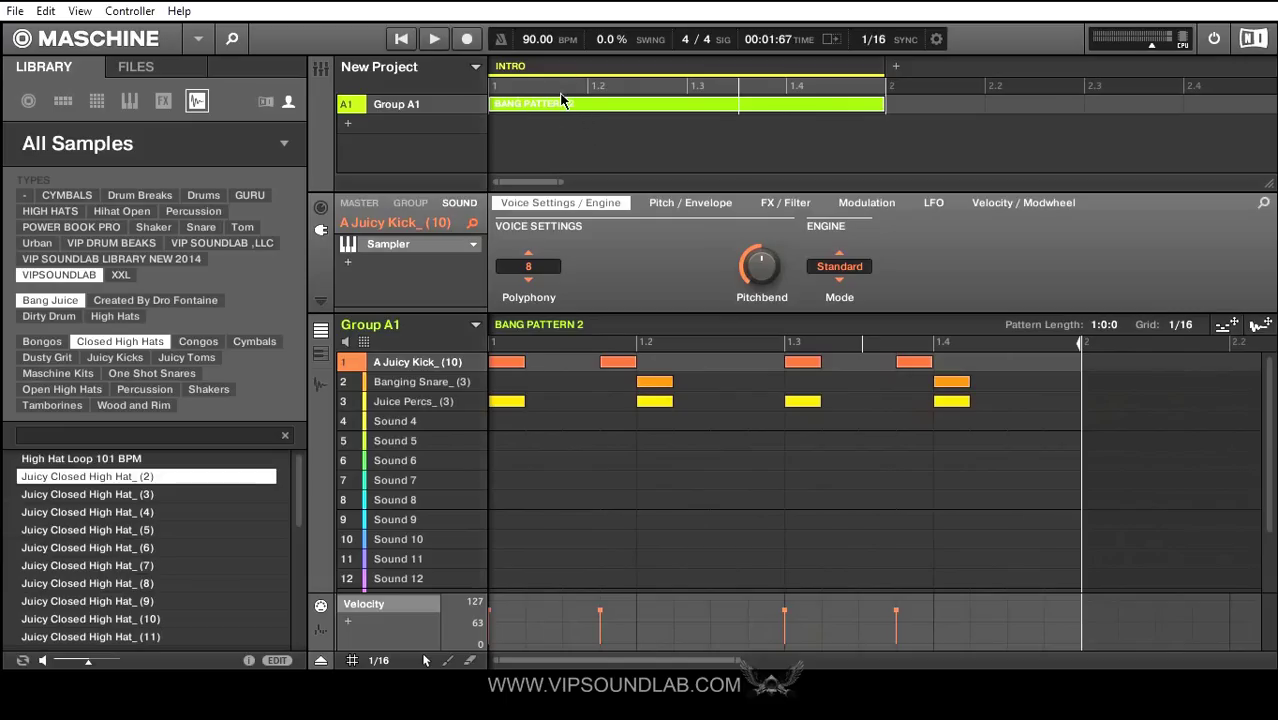
Duplicate the INTRO scene and rename the copy VERSE.
left_click_drag(563, 182, 603, 183)
left_click(484, 72)
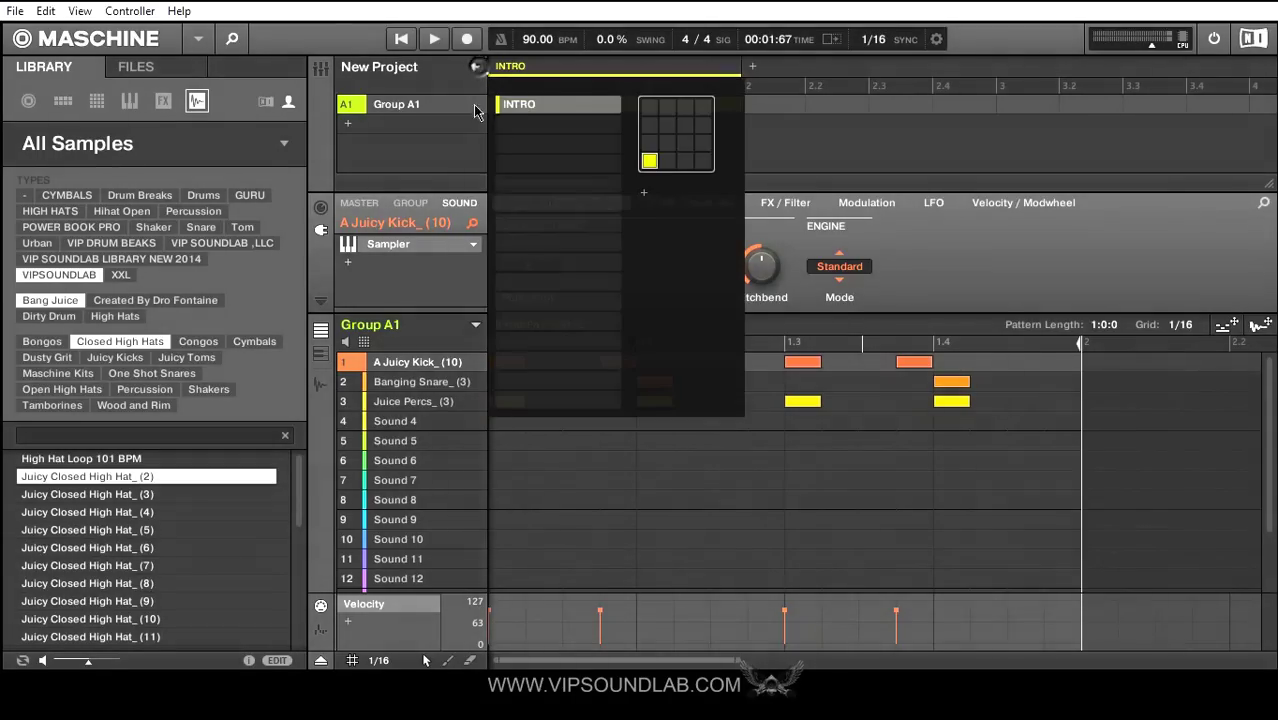
right_click(562, 116)
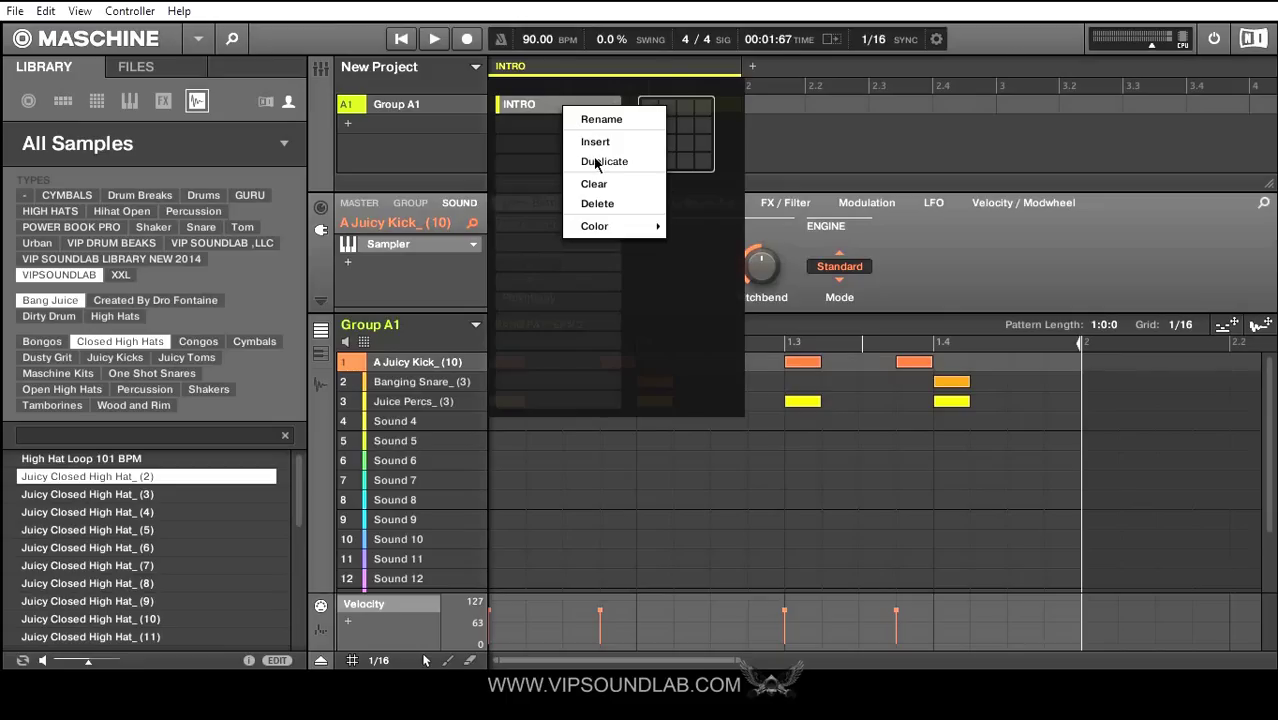
left_click(588, 160)
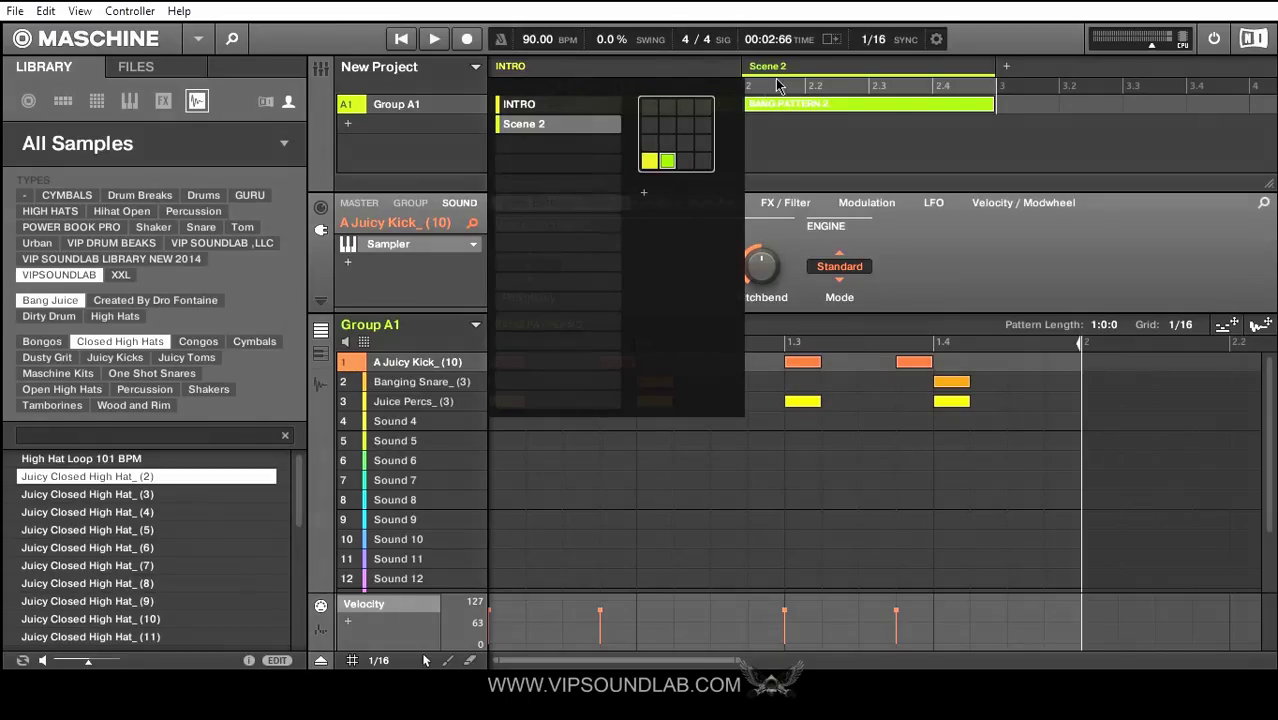
double_click(789, 68)
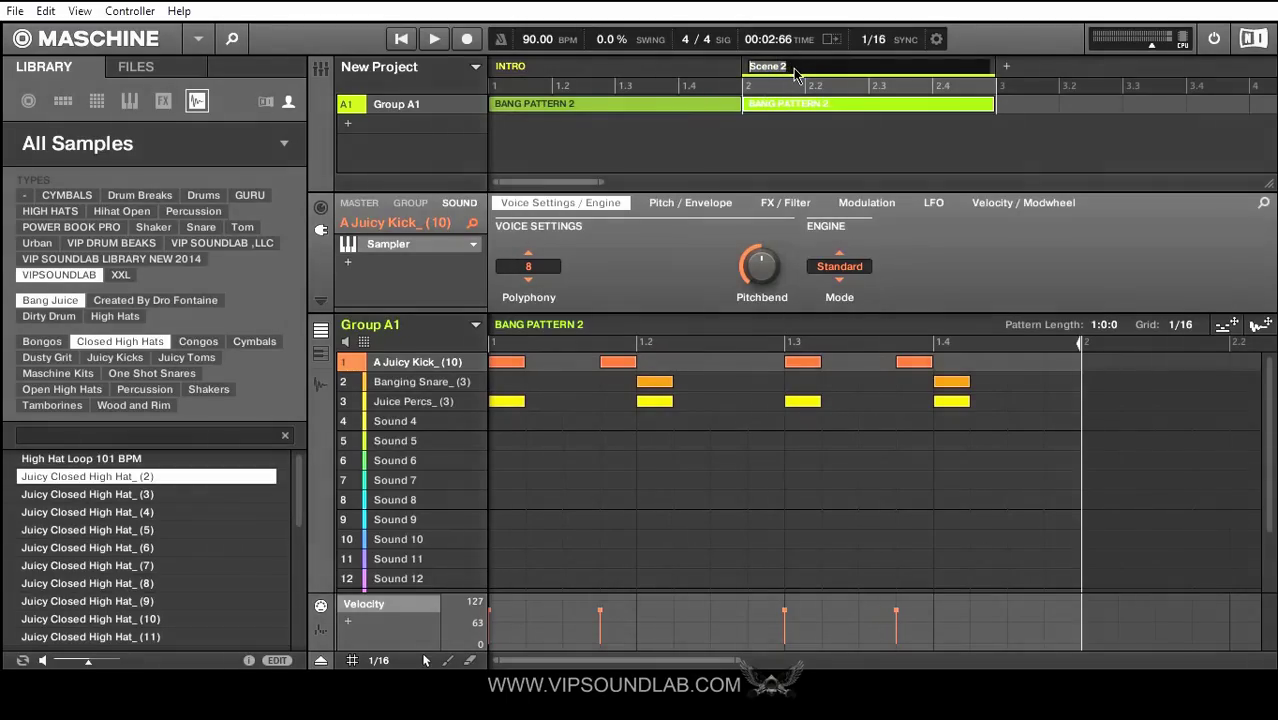
type("VERSE")
key("Return")
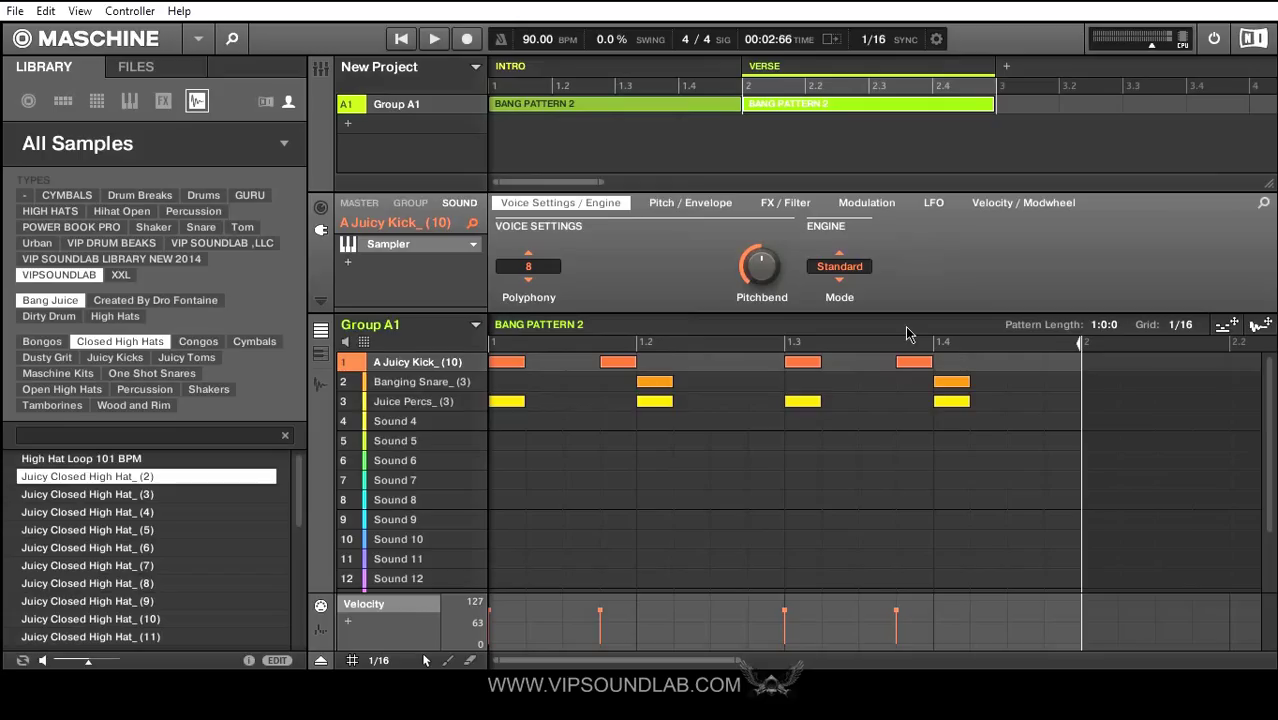
Select the INTRO scene and assign BANG PATTERN 1 to it, leaving VERSE on BANG PATTERN 2.
left_click(643, 72)
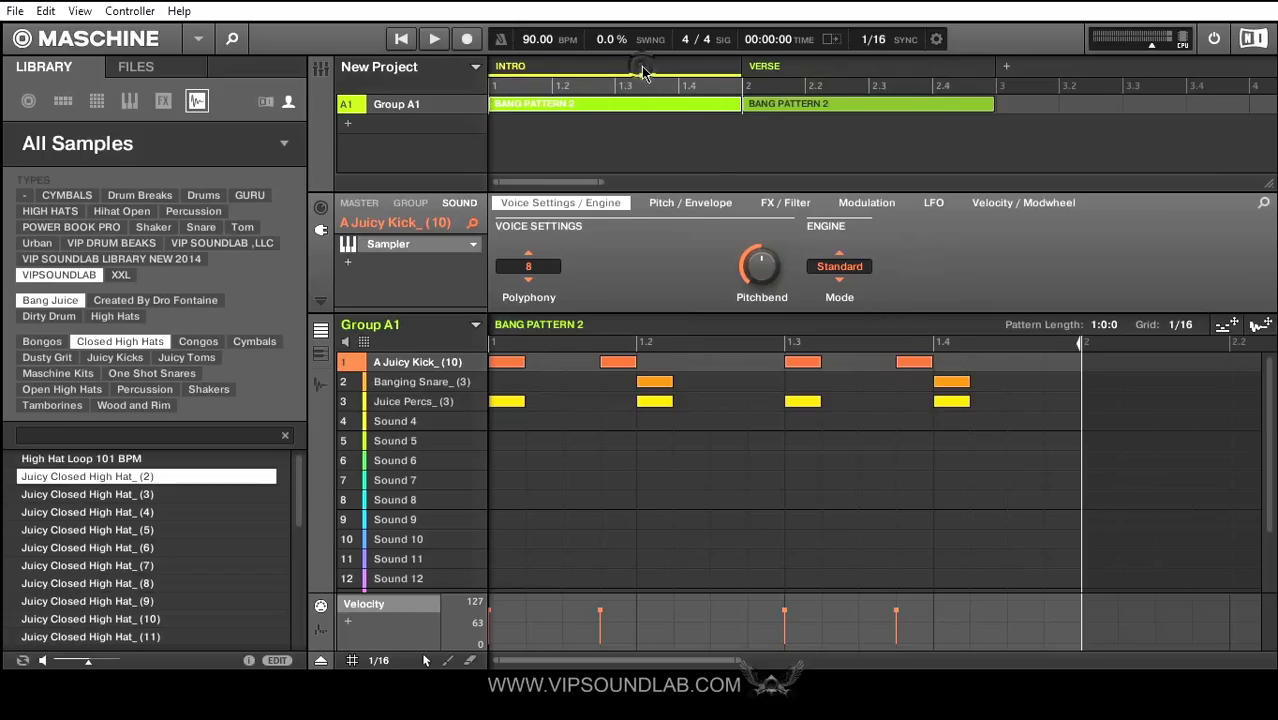
left_click(810, 72)
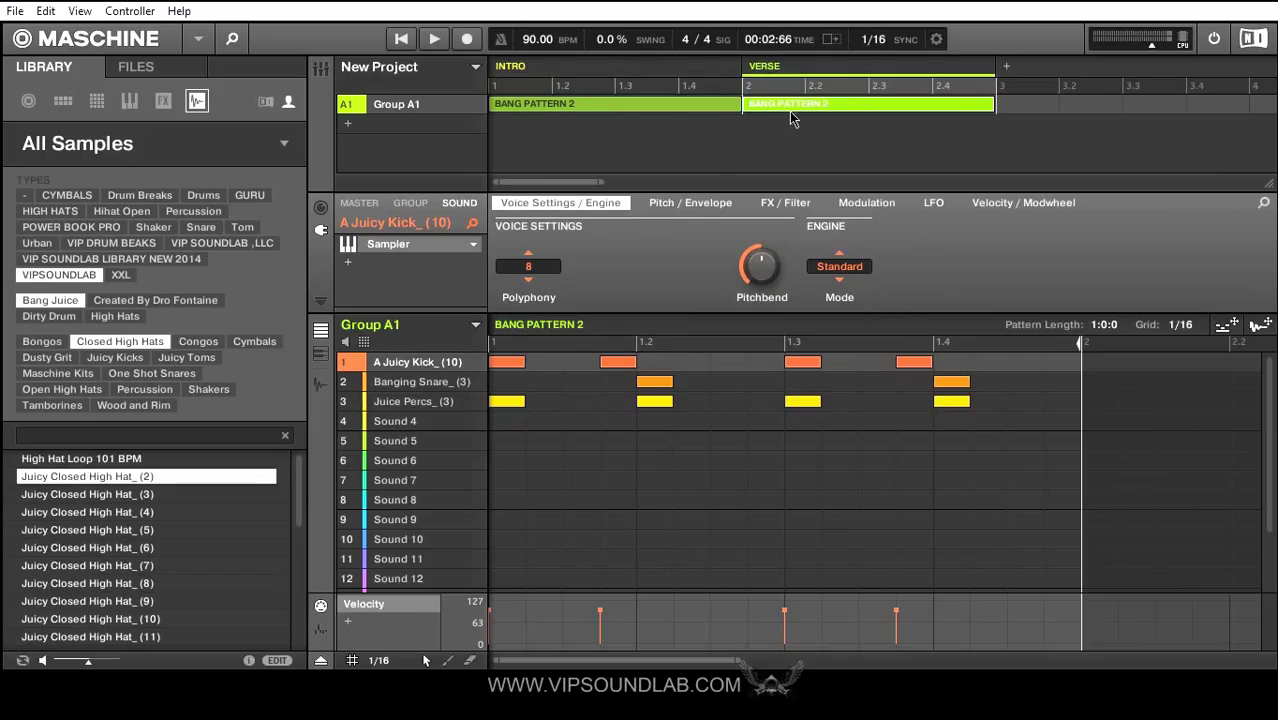
left_click(688, 74)
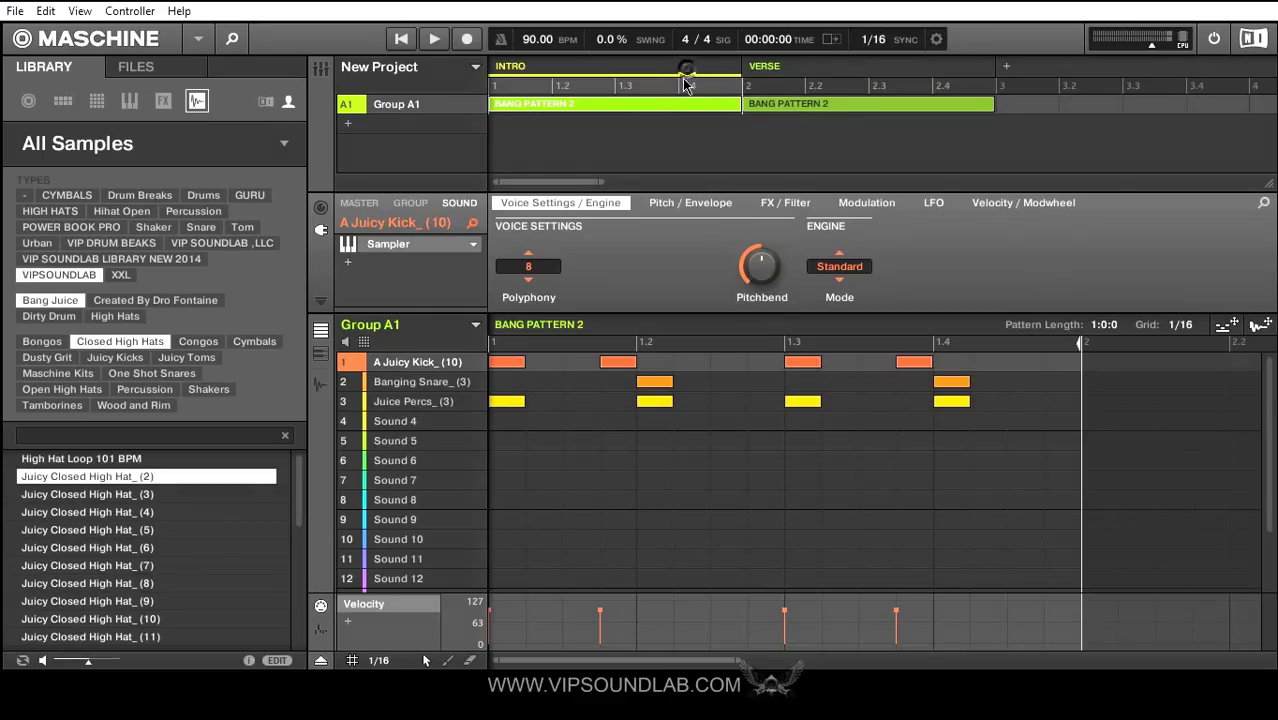
left_click(476, 326)
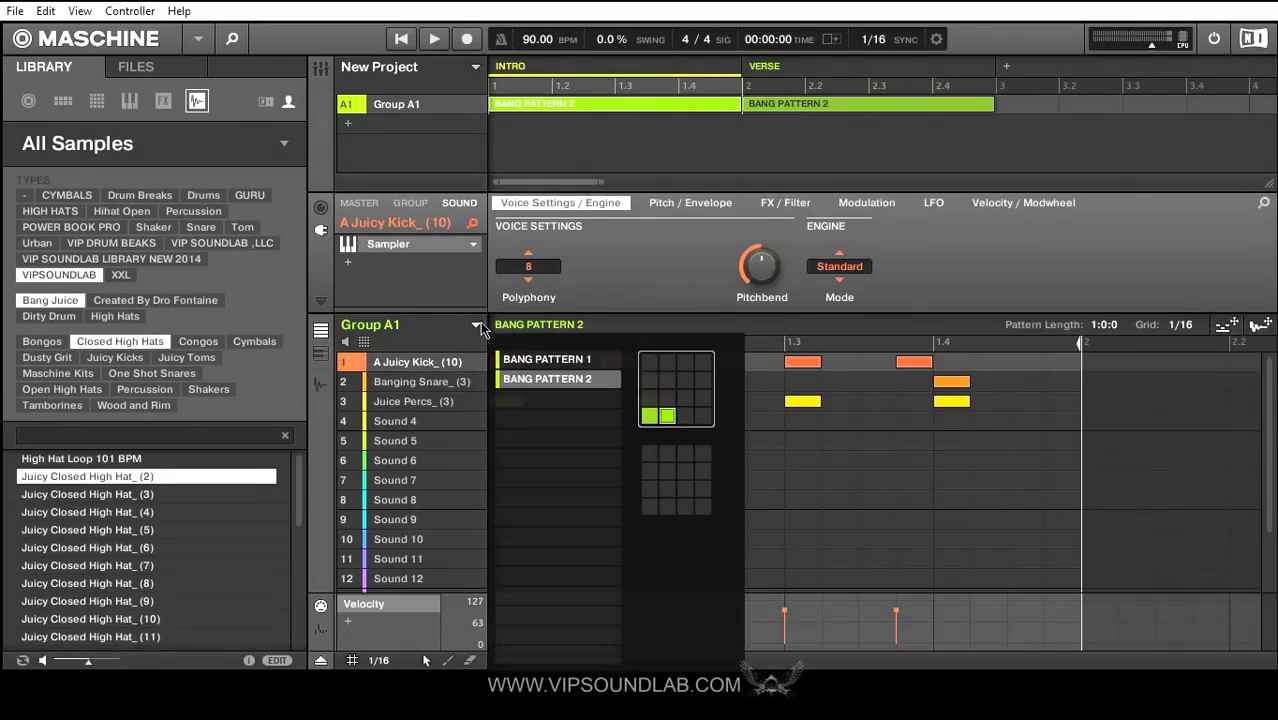
left_click(548, 362)
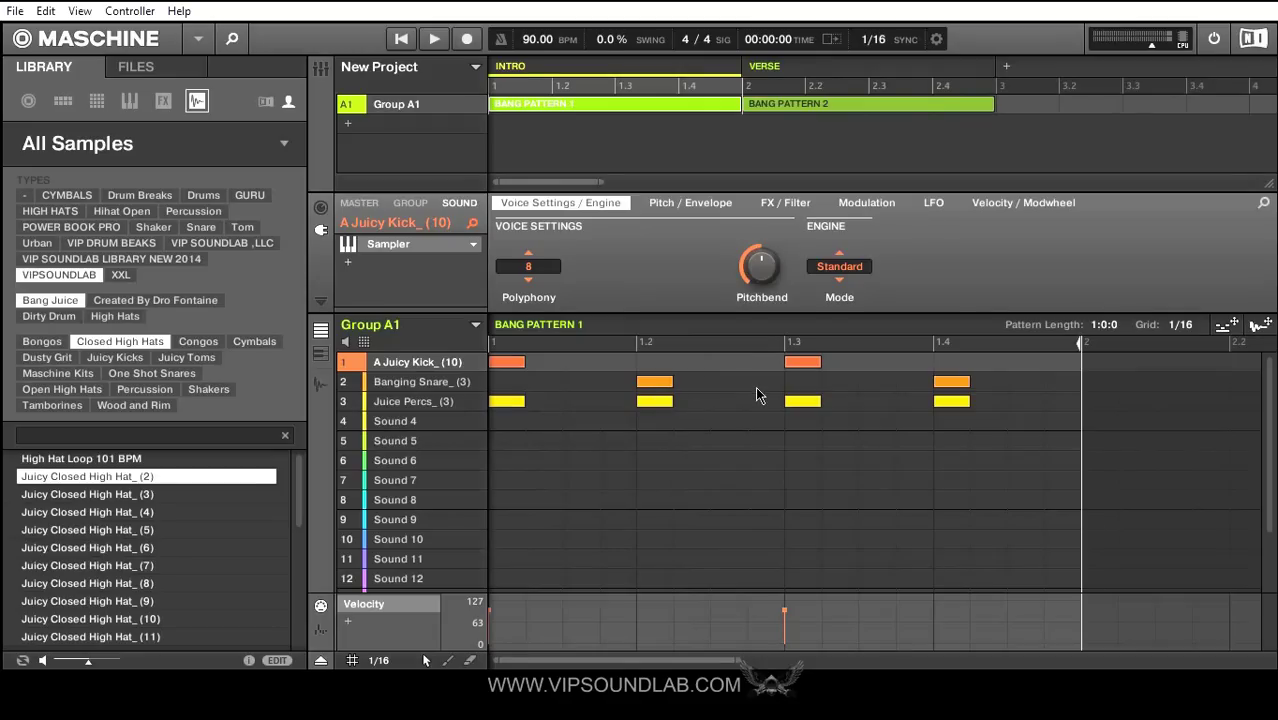
Switch the INTRO scene to BANG PATTERN 2 and back to BANG PATTERN 1.
left_click(476, 326)
left_click(476, 325)
left_click(514, 384)
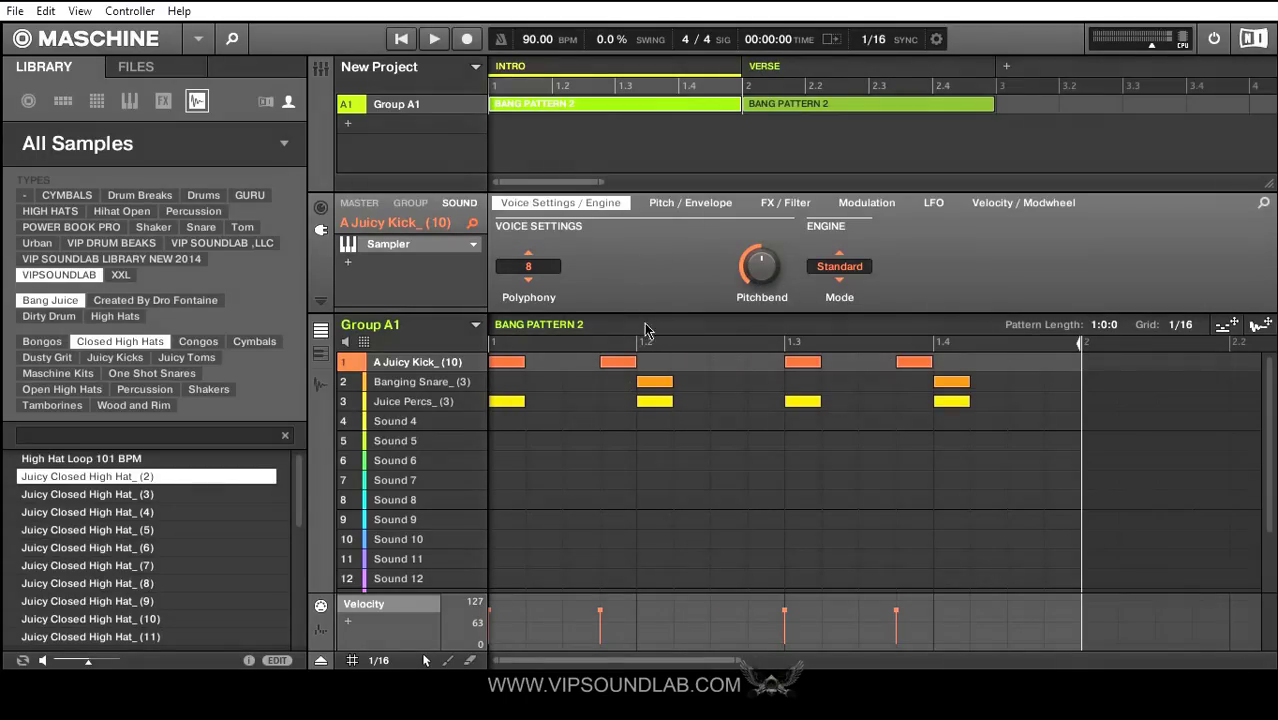
left_click(476, 326)
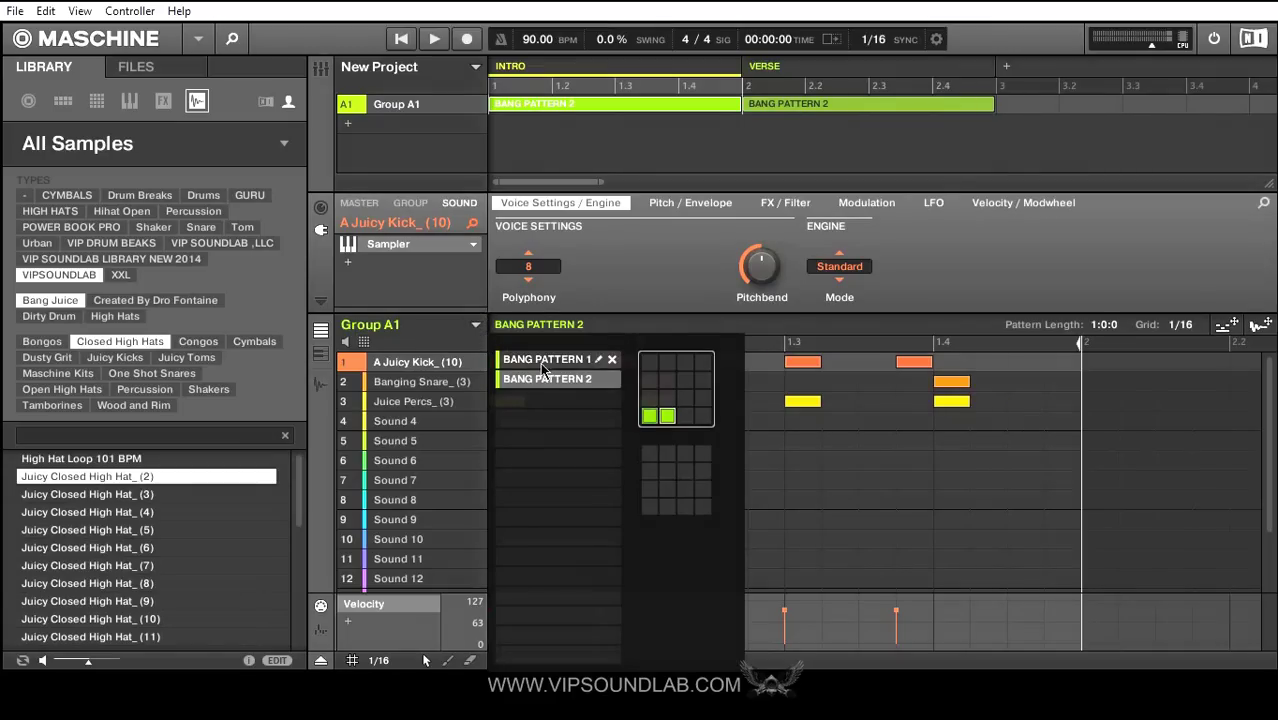
left_click(545, 361)
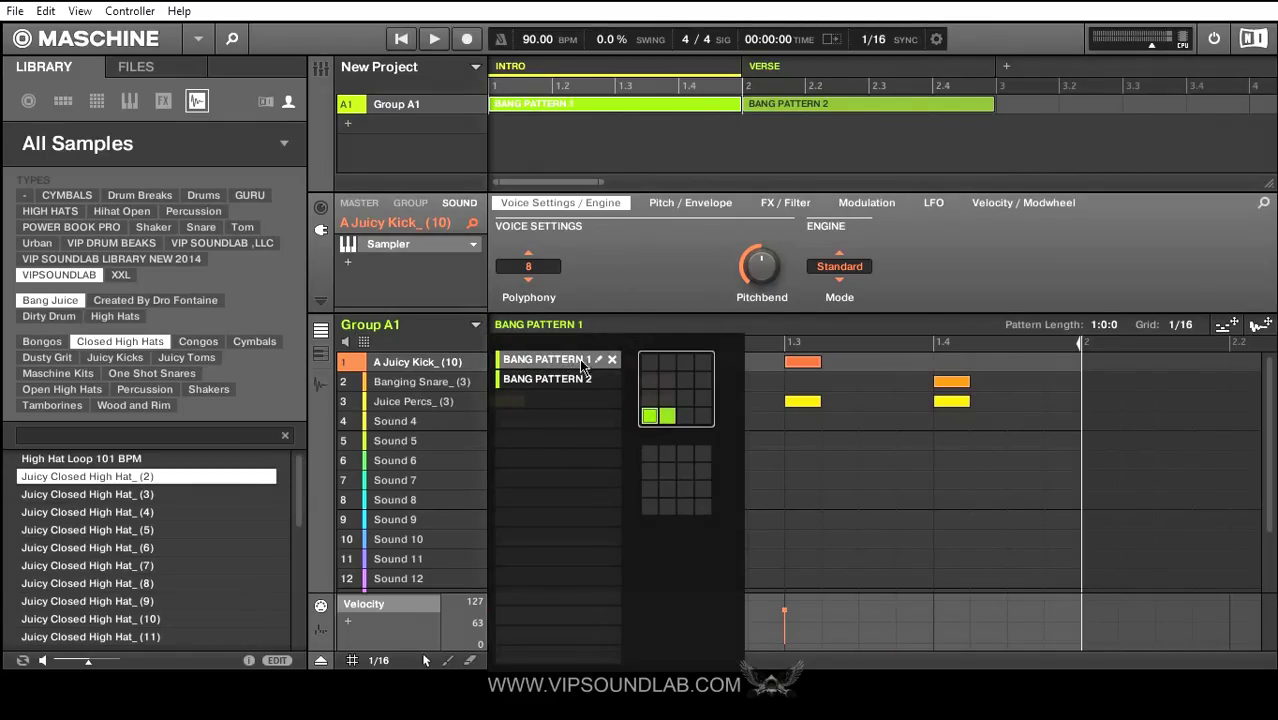
left_click(629, 259)
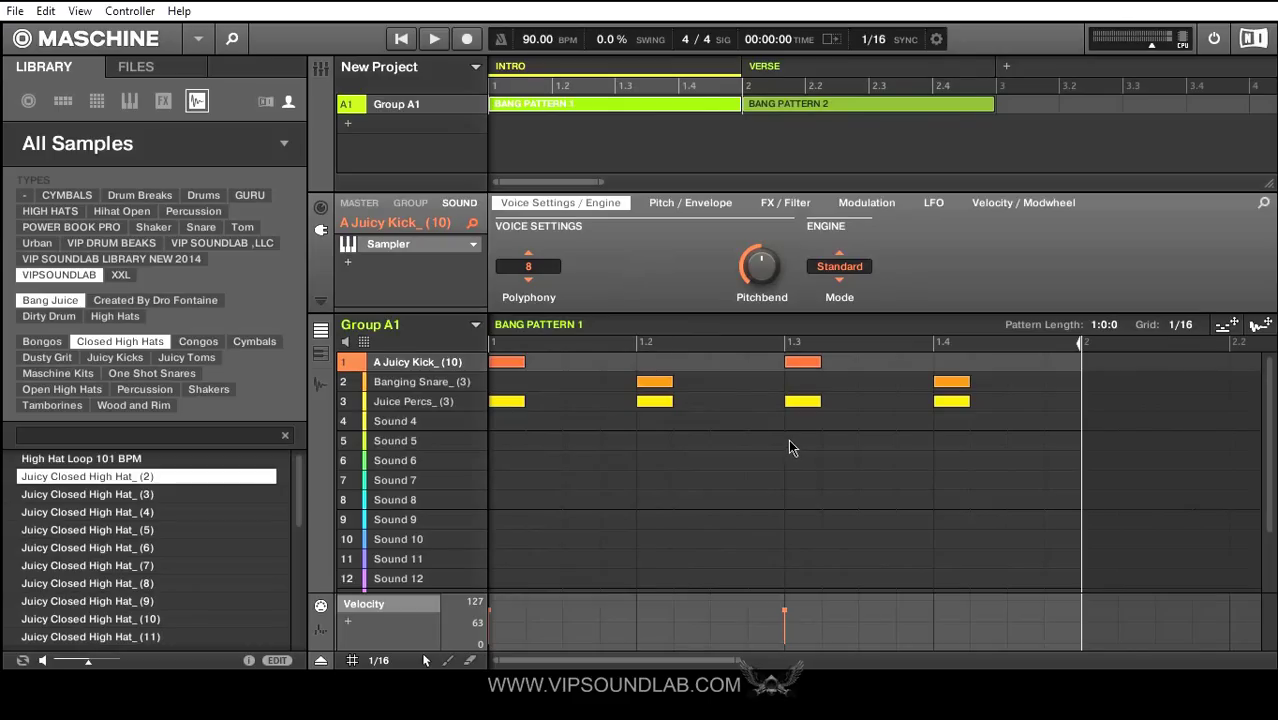
Extend the loop range to span the INTRO and VERSE scenes and play the arrangement from the start.
left_click_drag(743, 91, 679, 102)
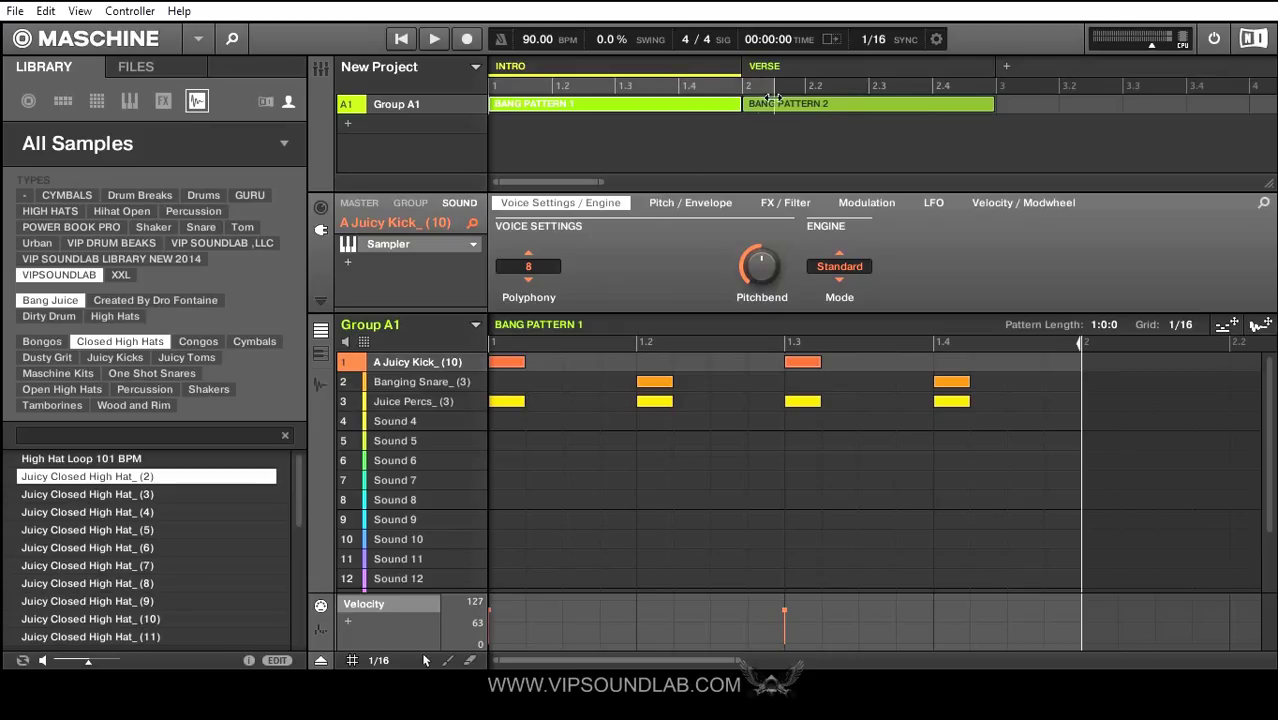
mouse_move(716, 91)
left_mouse_down()
mouse_move(641, 90)
mouse_move(738, 109)
left_mouse_up()
left_click_drag(738, 93, 994, 98)
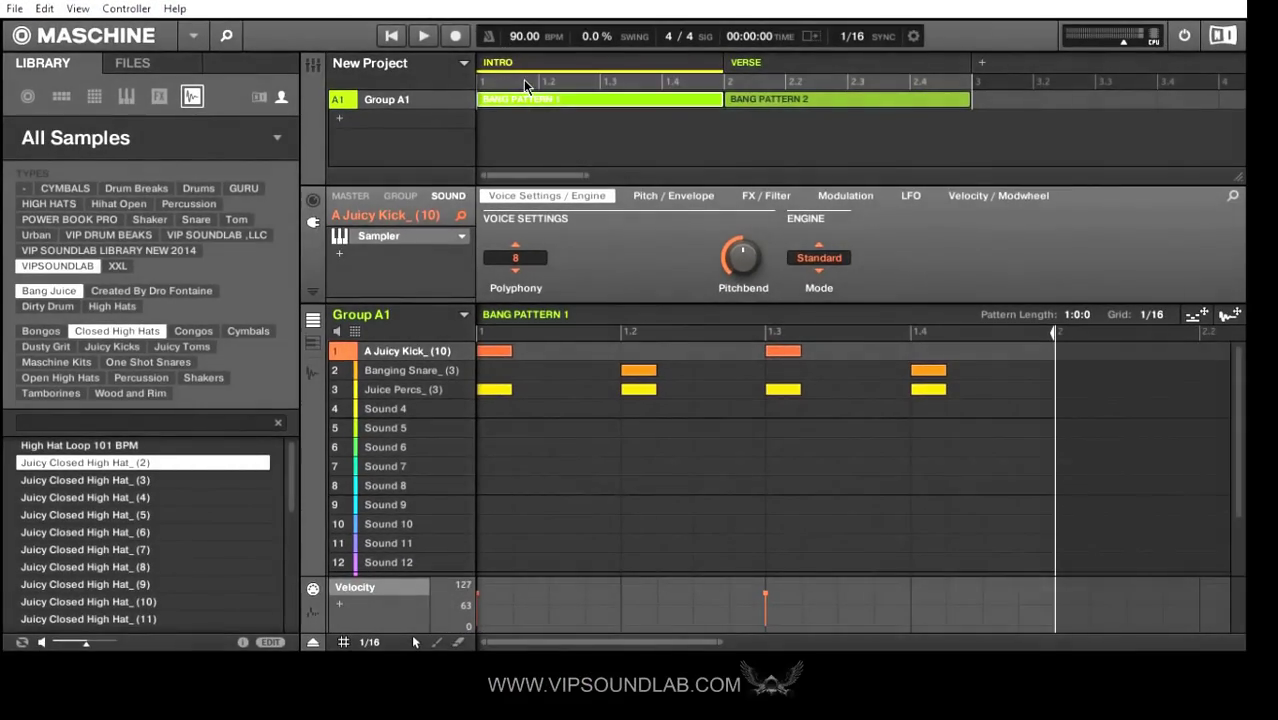
left_click(392, 36)
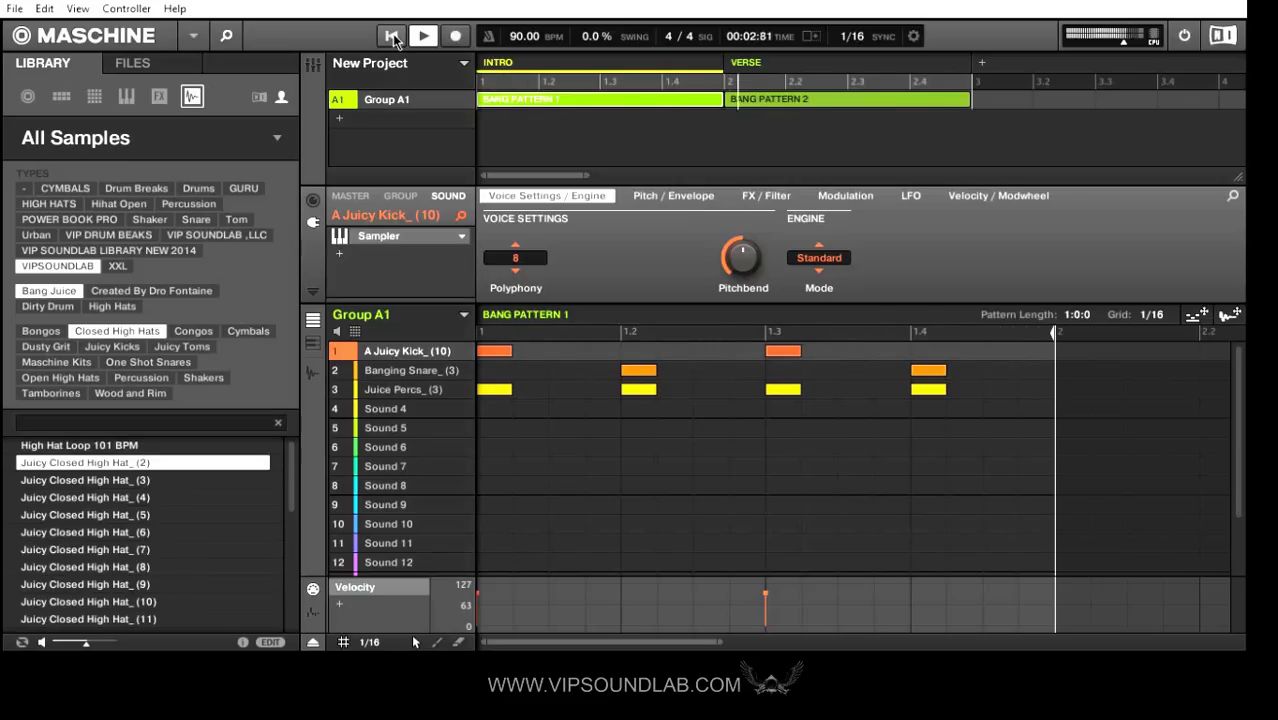
left_click(423, 37)
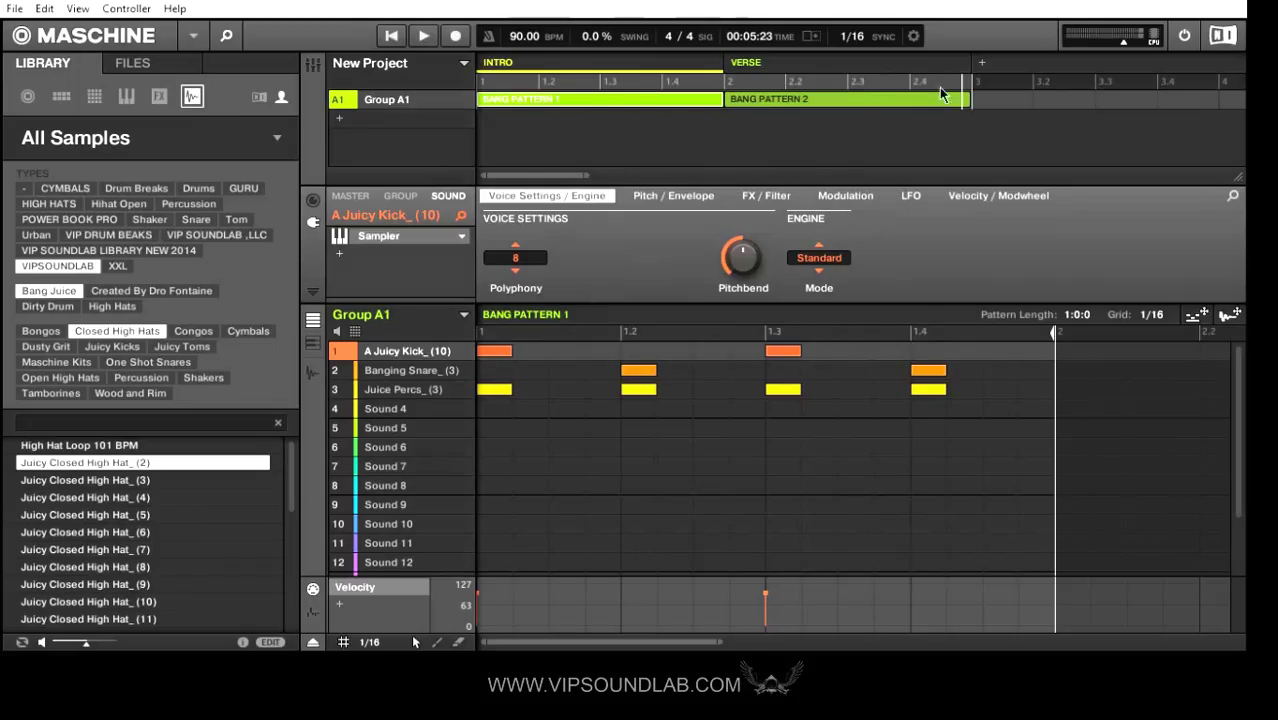
Add a third scene after VERSE and rename the VERSE scene as 1.
left_click(983, 66)
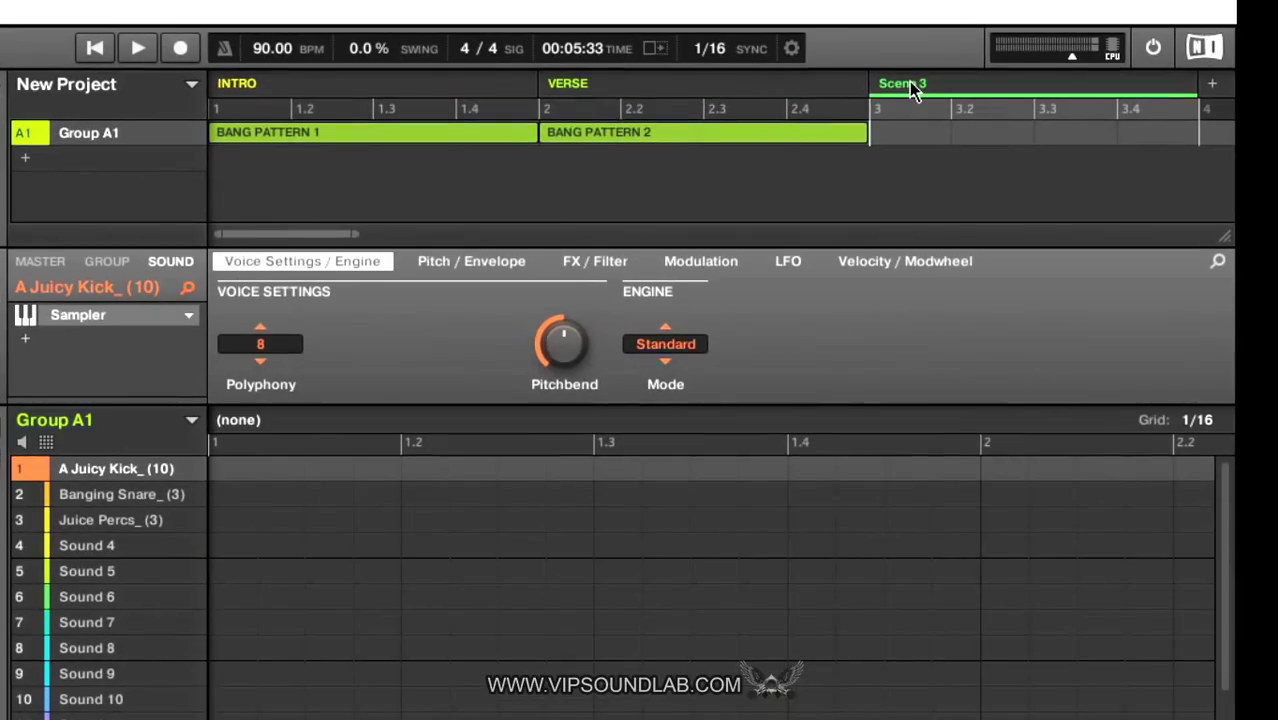
left_click(573, 86)
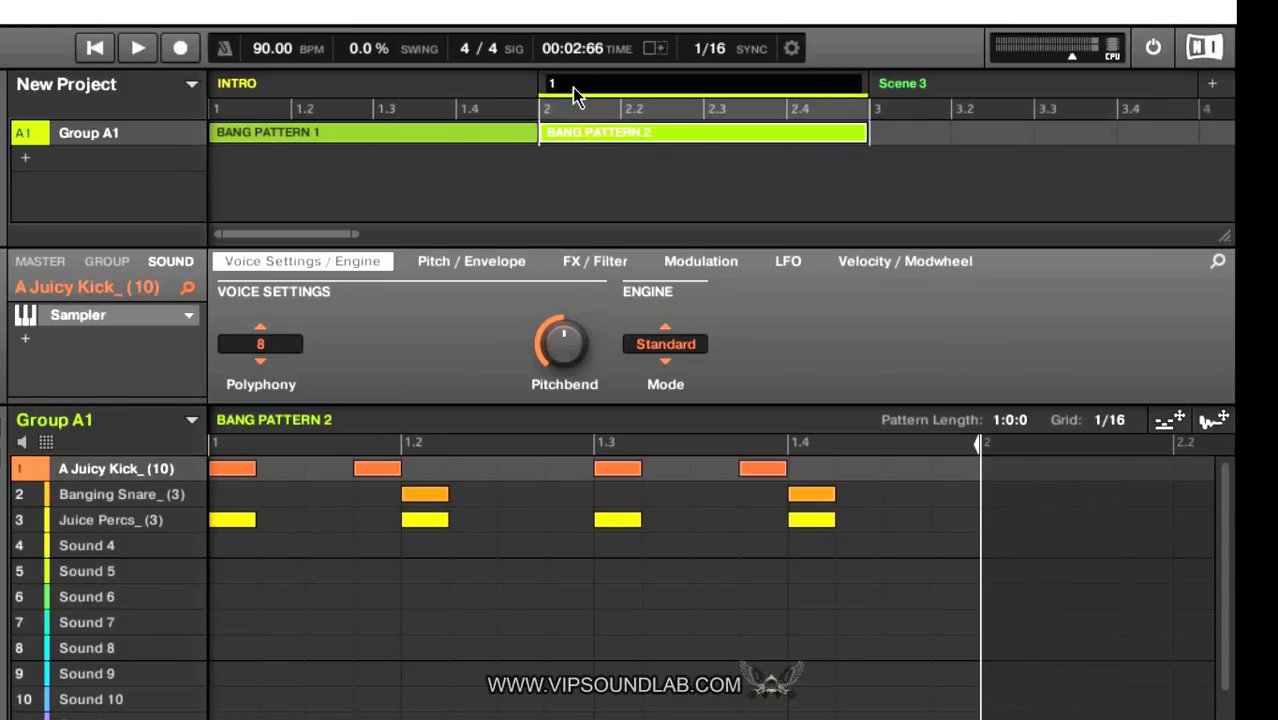
key("Return")
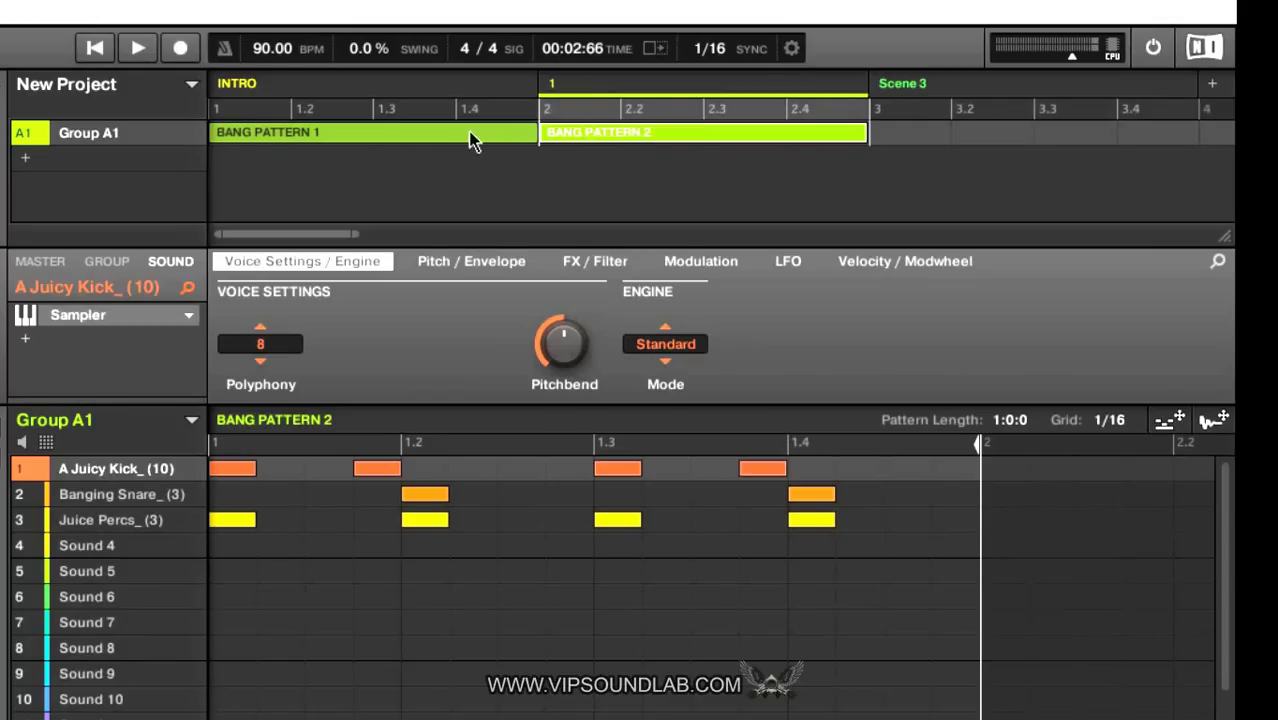
Rename the INTRO scene as 2 and Scene 3 as 3.
double_click(306, 83)
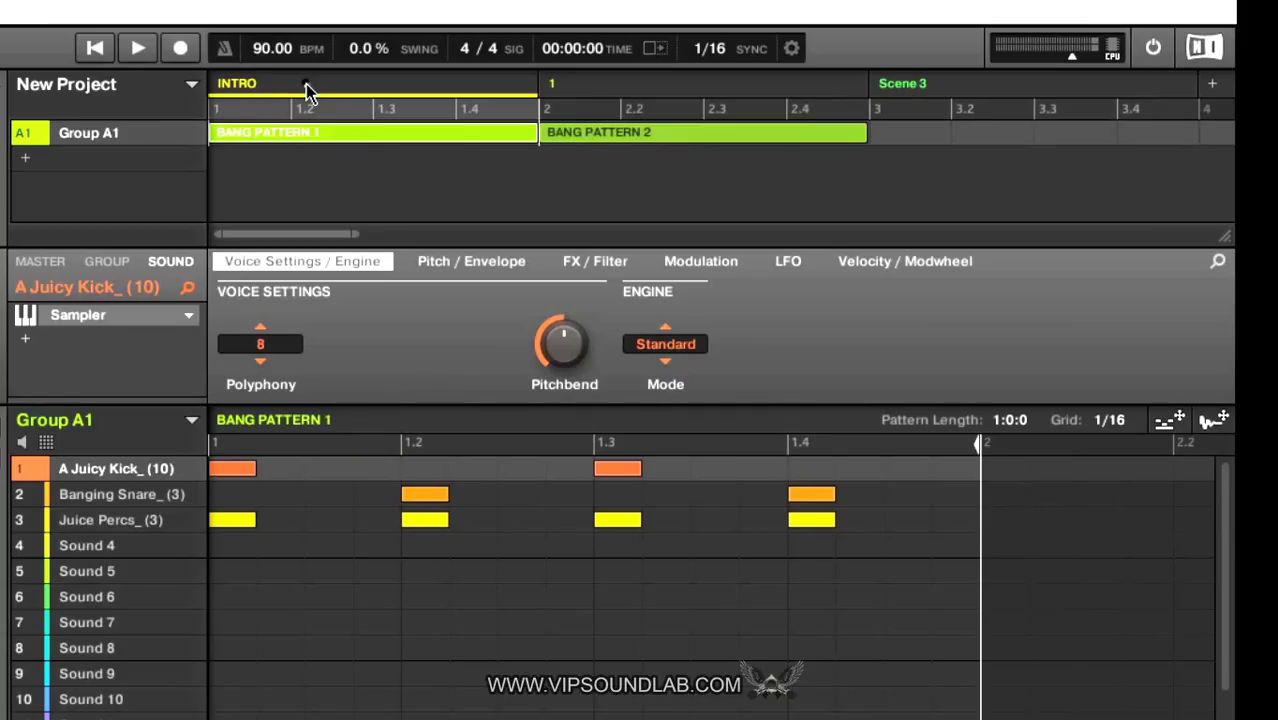
type("2")
key("Return")
double_click(899, 83)
type("3")
key("Return")
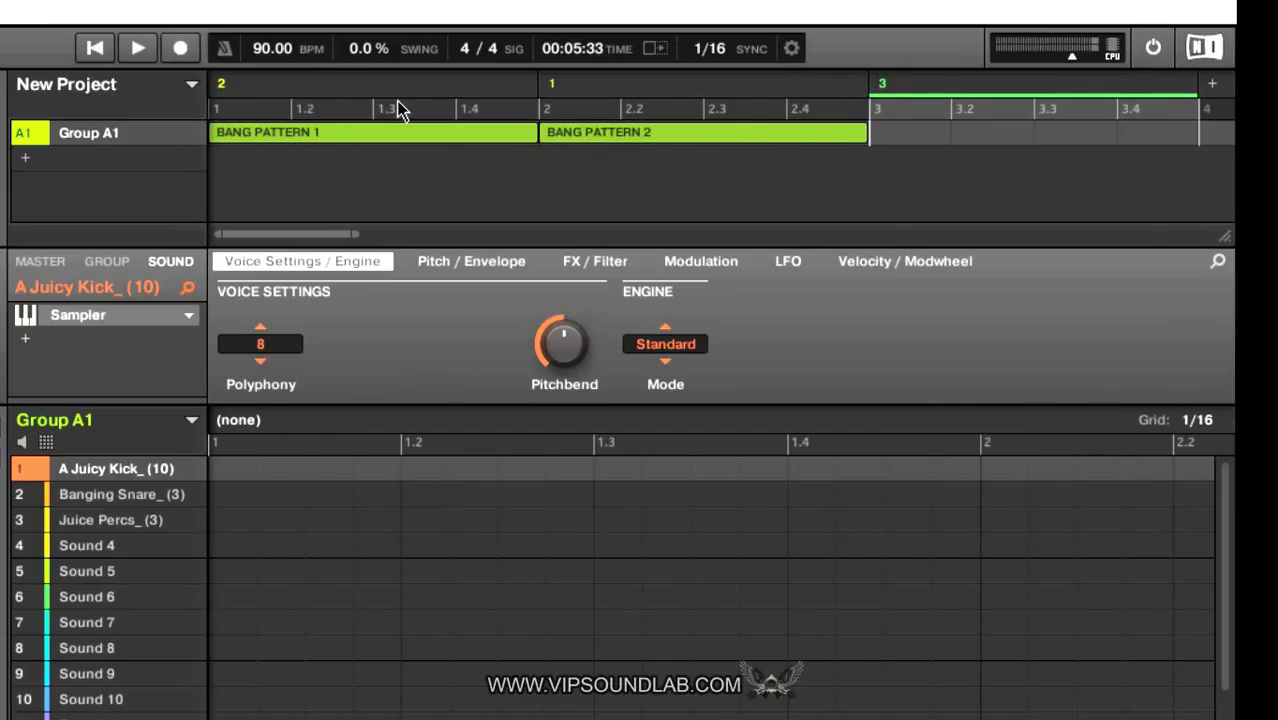
Extend the loop range through the end of the third scene and play the arrangement.
left_click(520, 87)
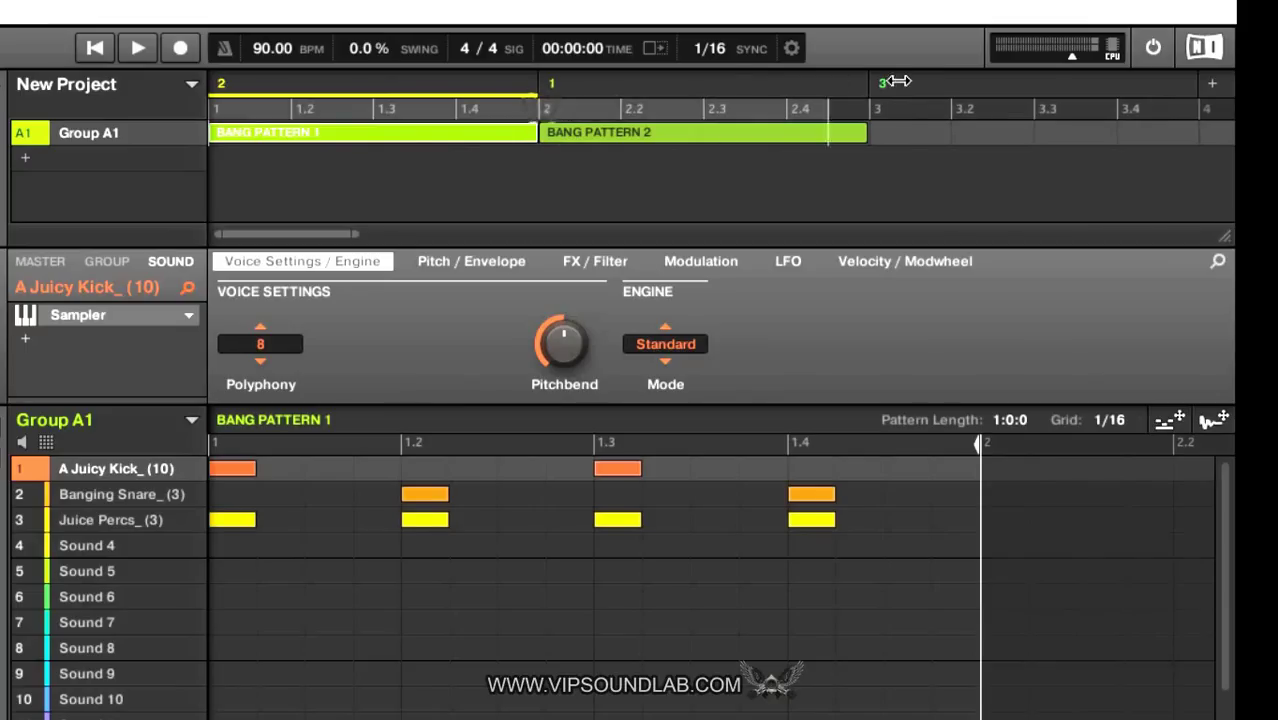
scroll(1175, 120, "right", 3)
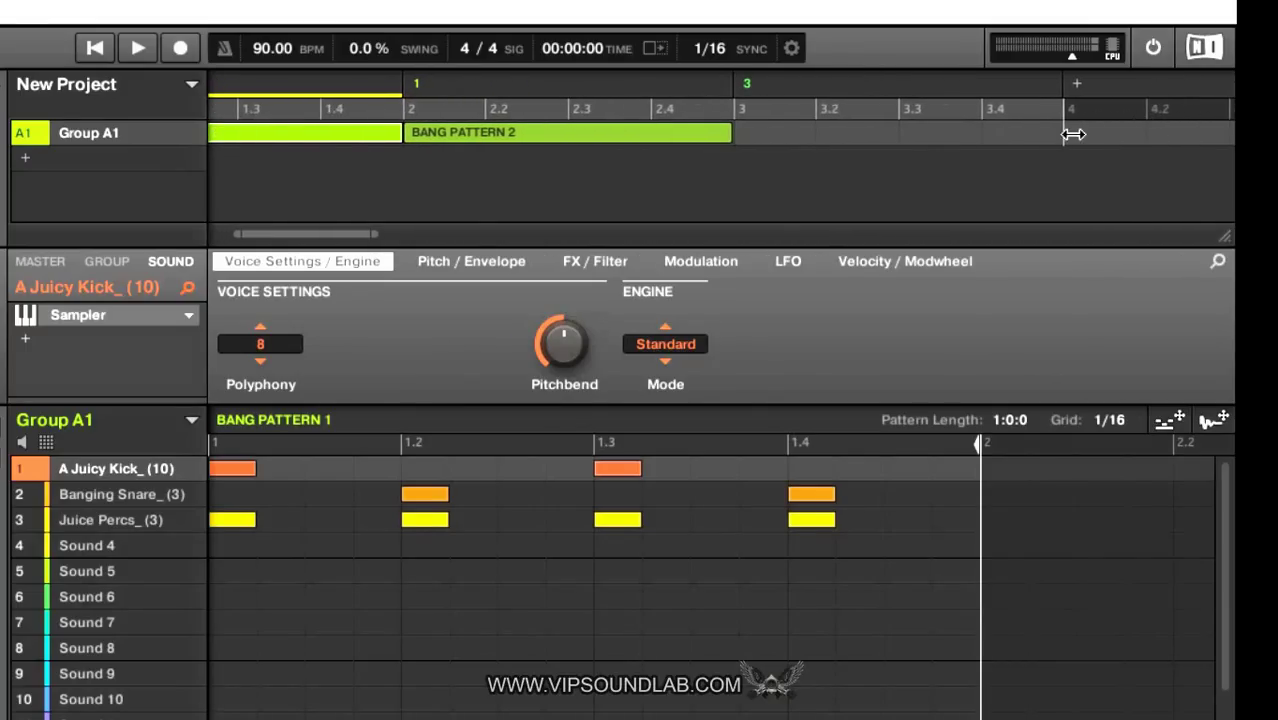
left_click_drag(339, 235, 319, 235)
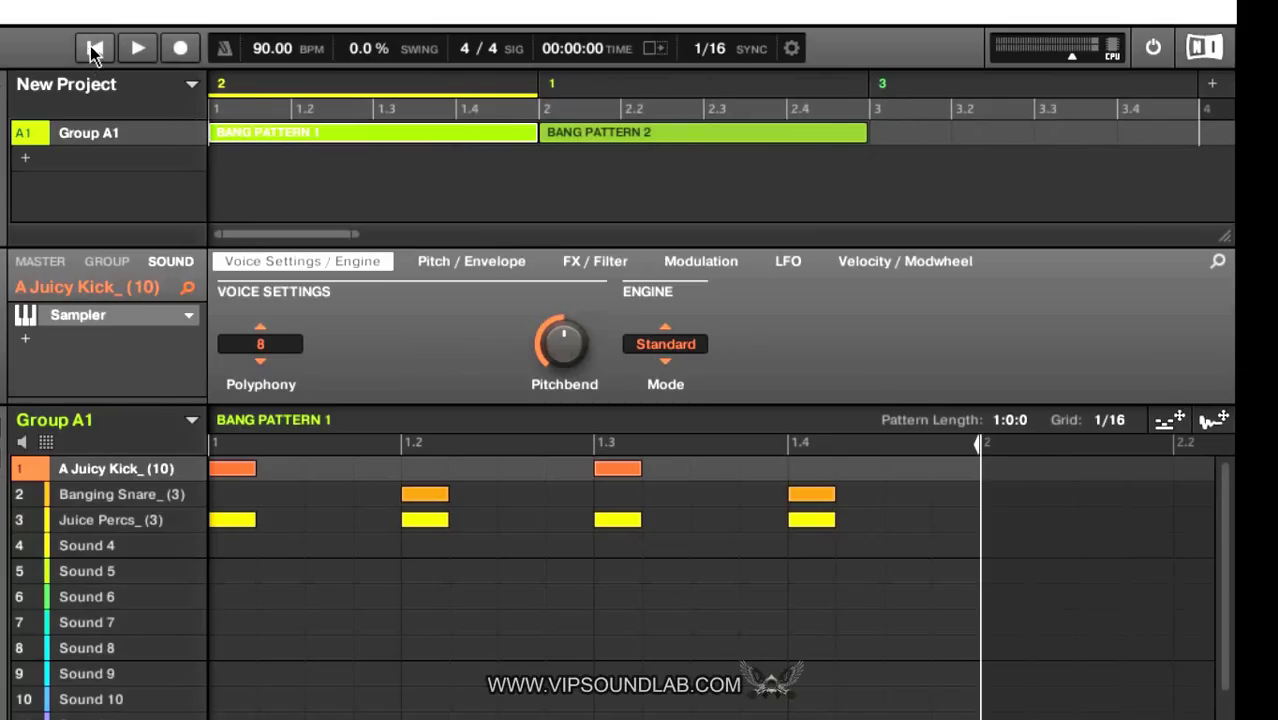
key("space")
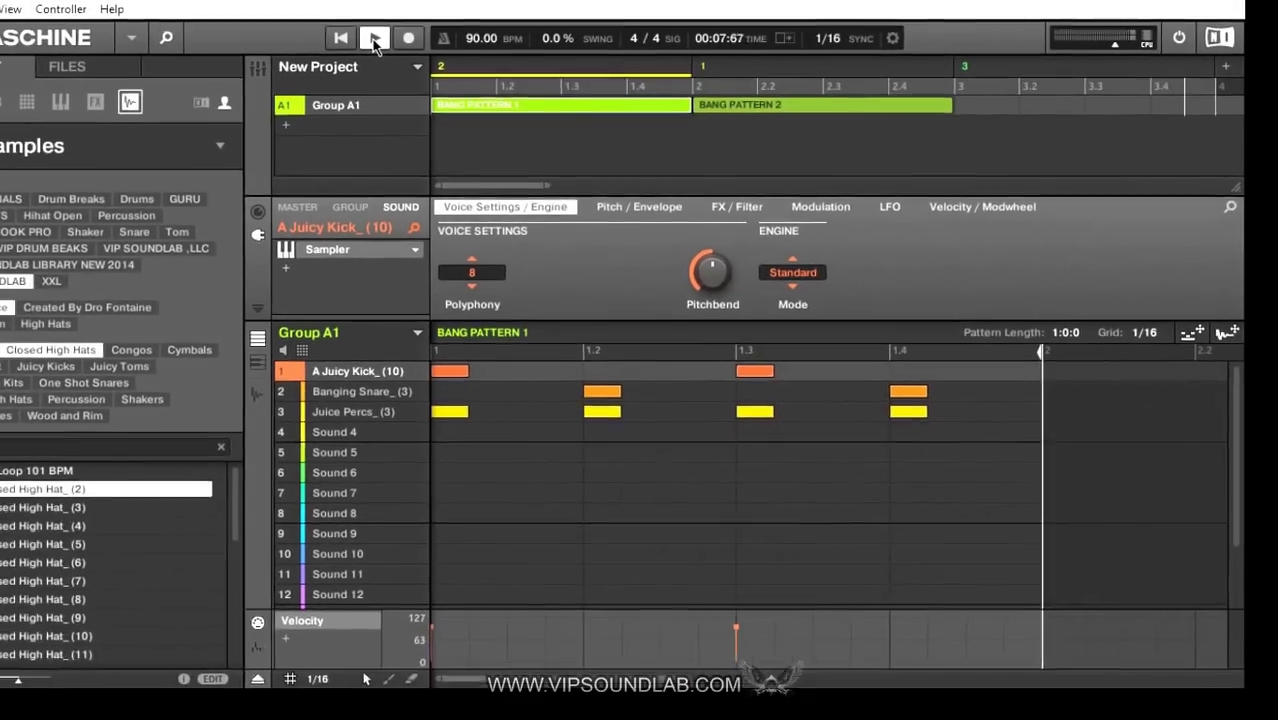
left_click(374, 40)
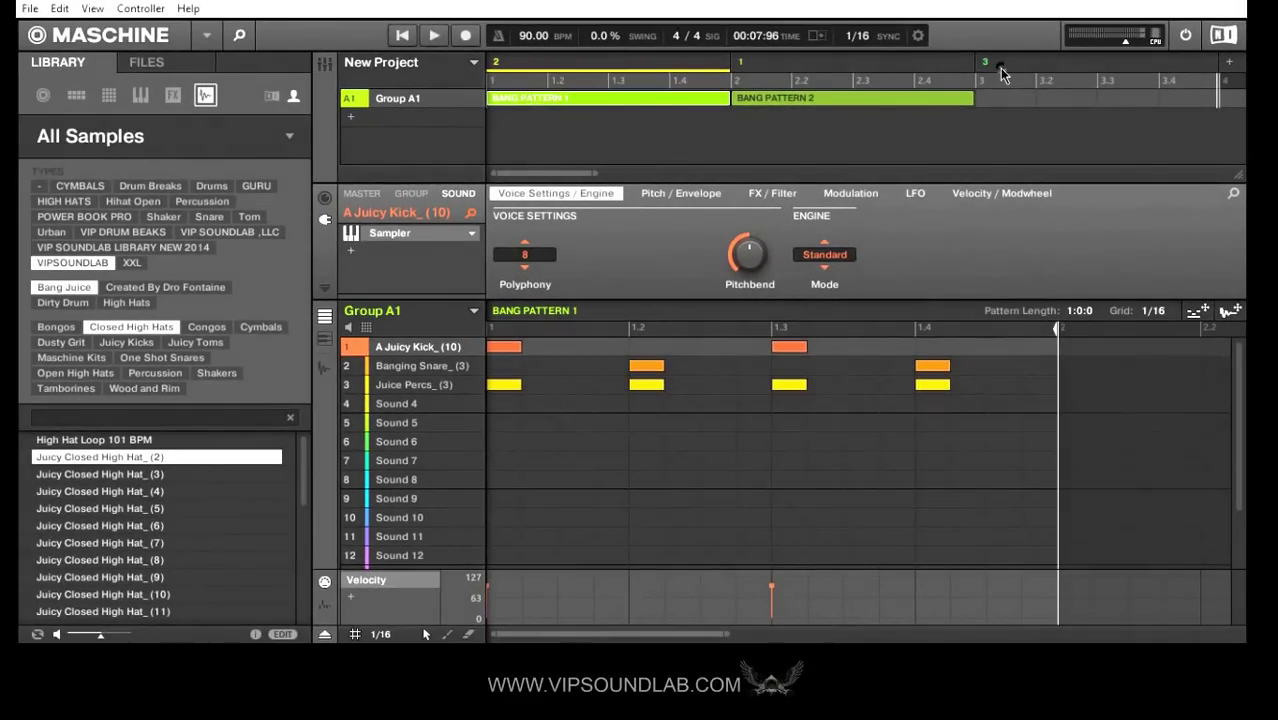
Assign BANG PATTERN 1 to the empty scene 3.
left_click(1000, 74)
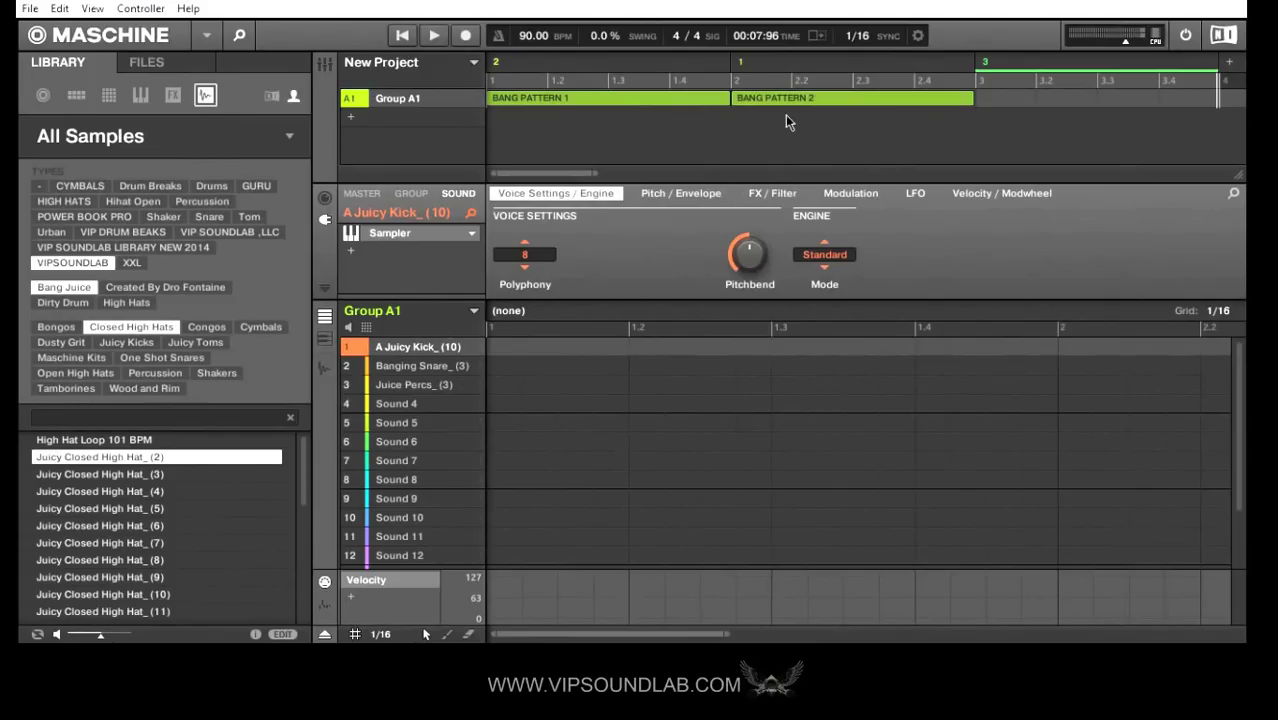
left_click(476, 310)
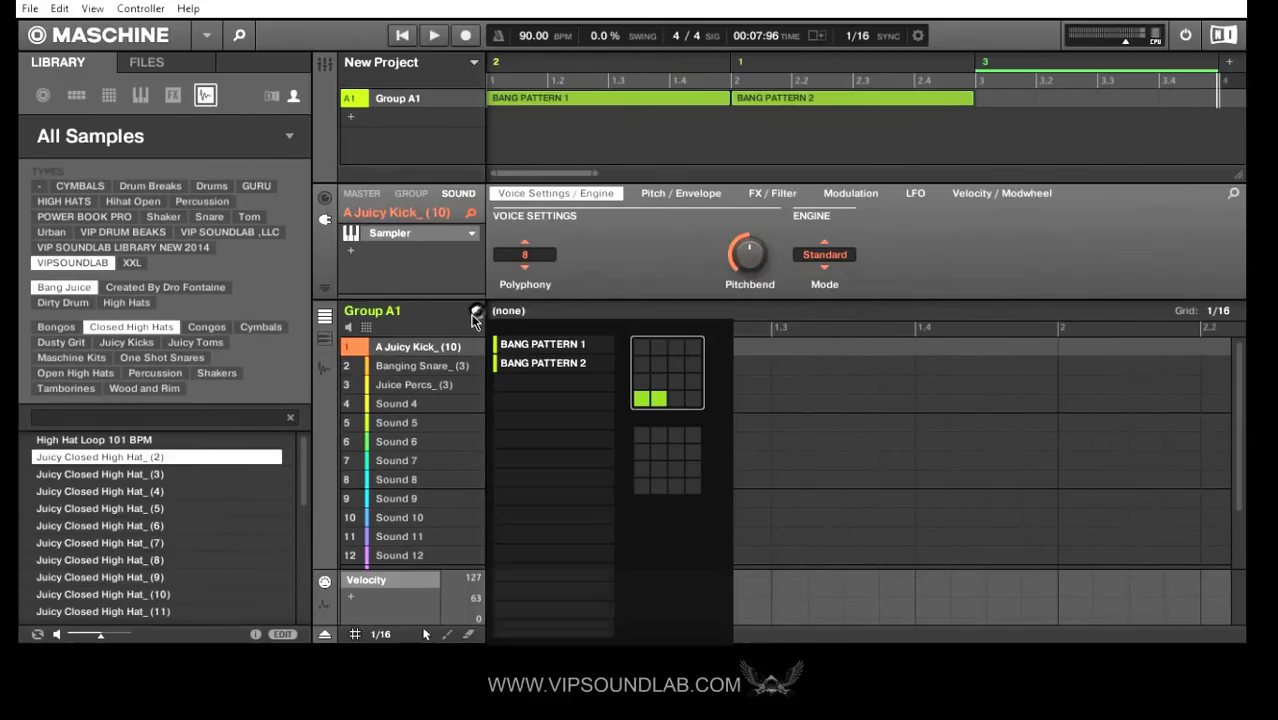
left_click(537, 345)
left_click(818, 477)
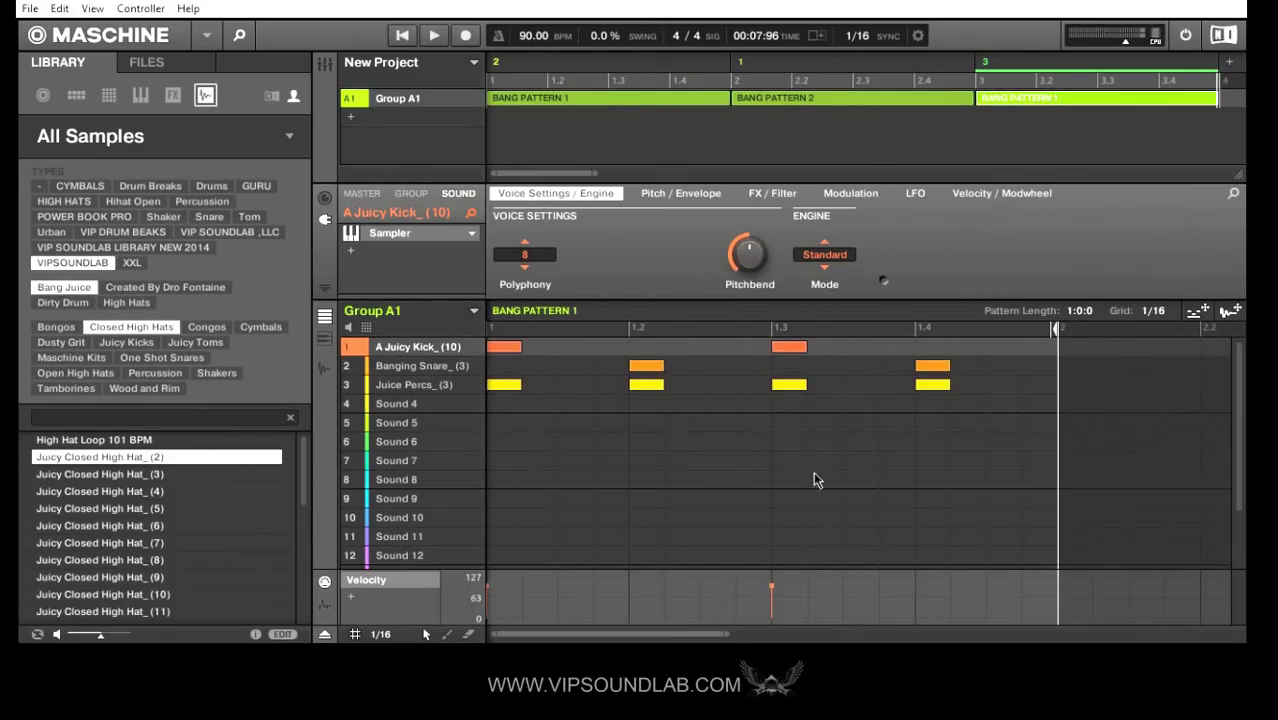
Rename the first scene as INTRO and the second scene as VERSE.
left_click_drag(725, 638, 862, 636)
left_click_drag(592, 172, 716, 178)
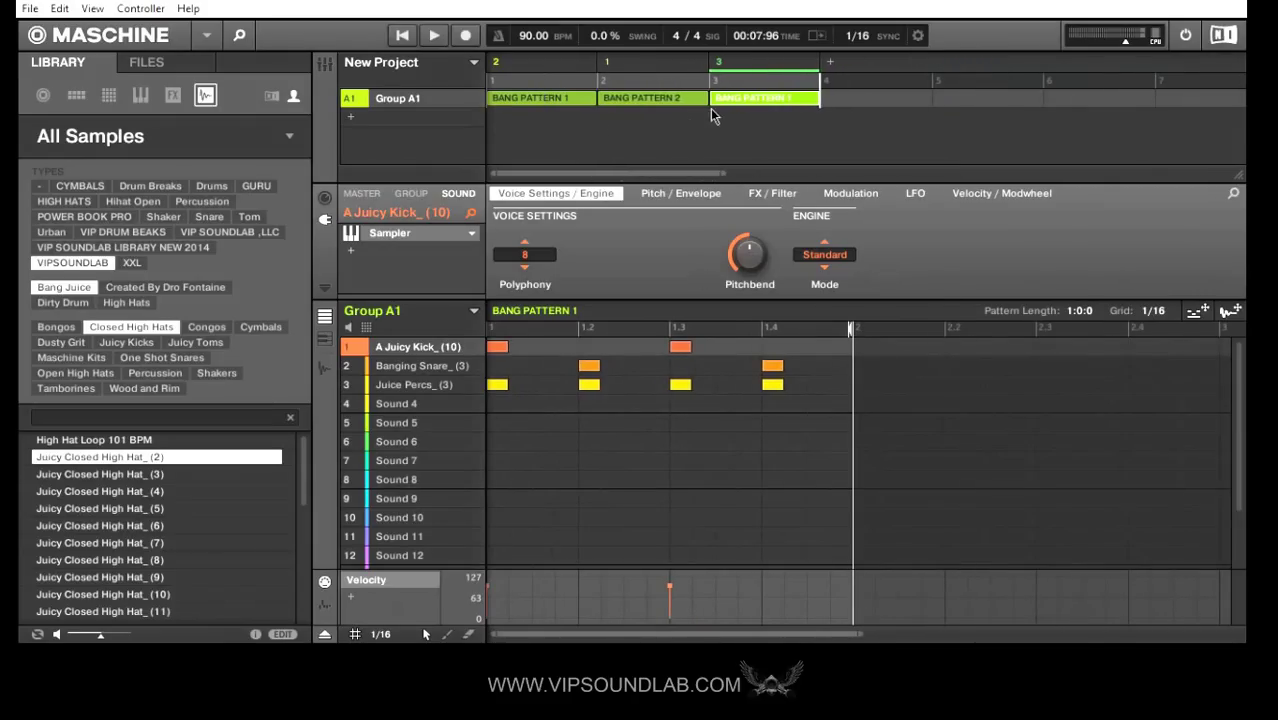
left_click(539, 68)
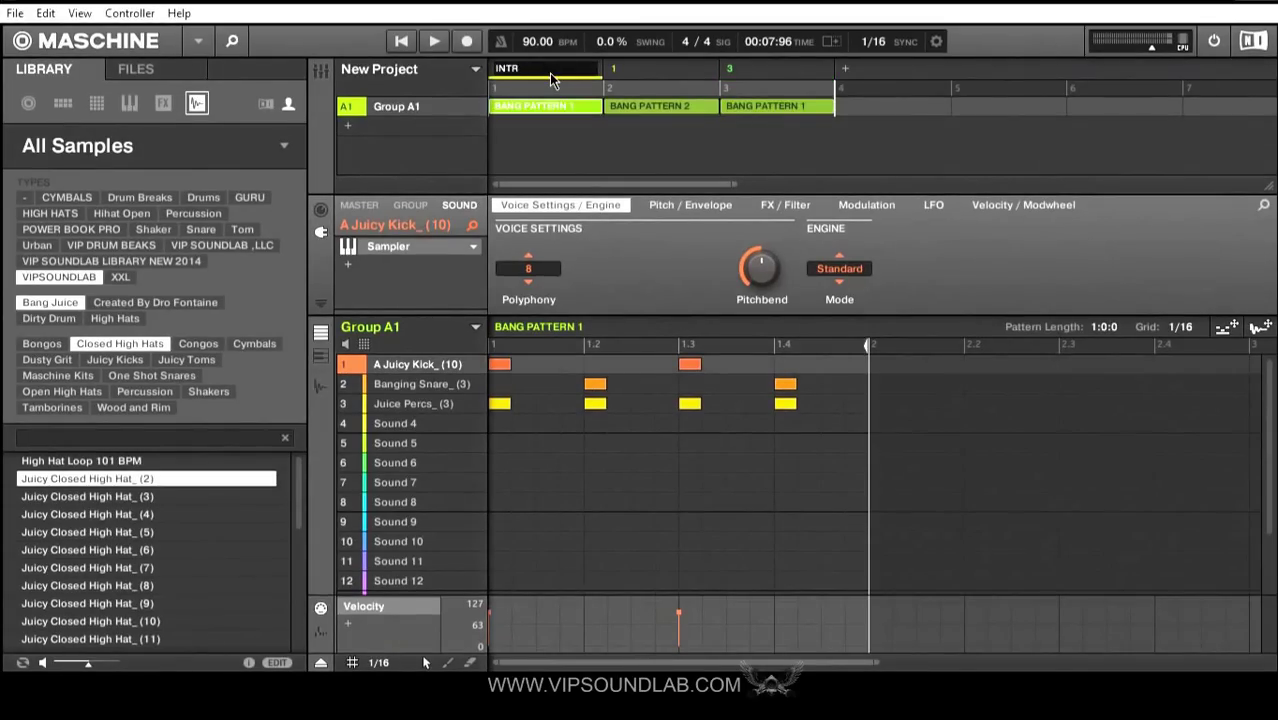
key("Return")
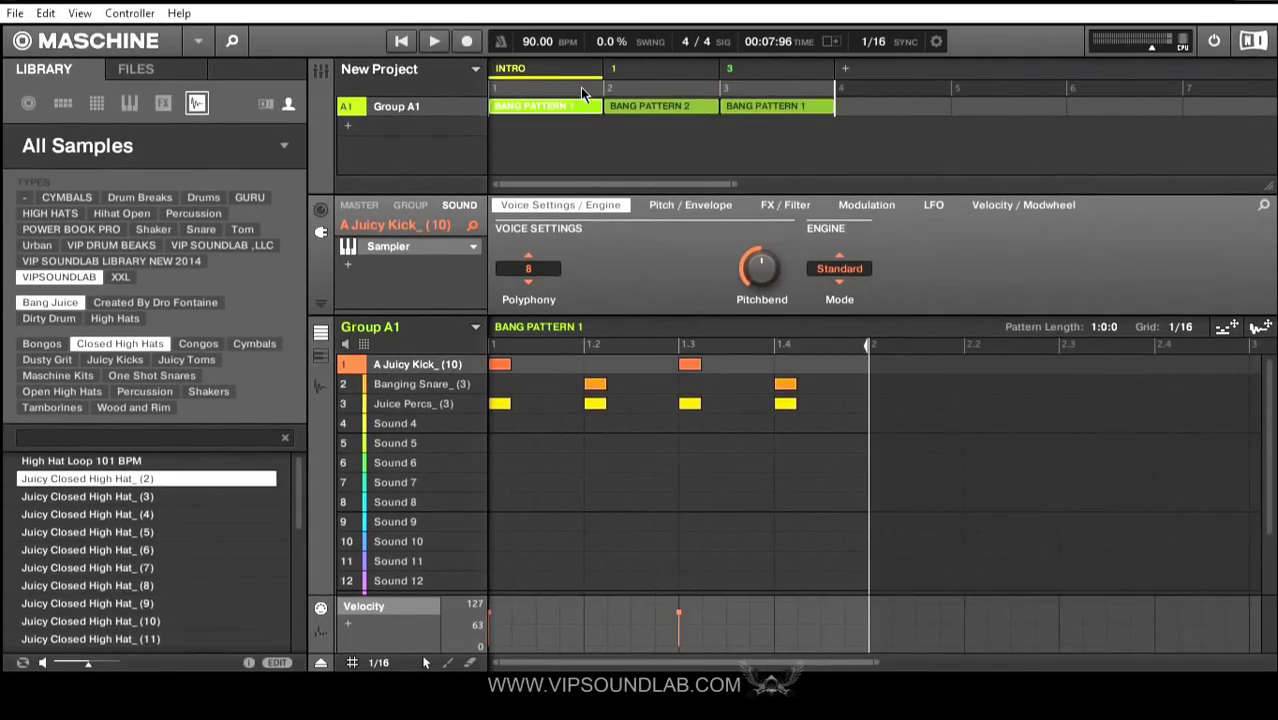
double_click(636, 80)
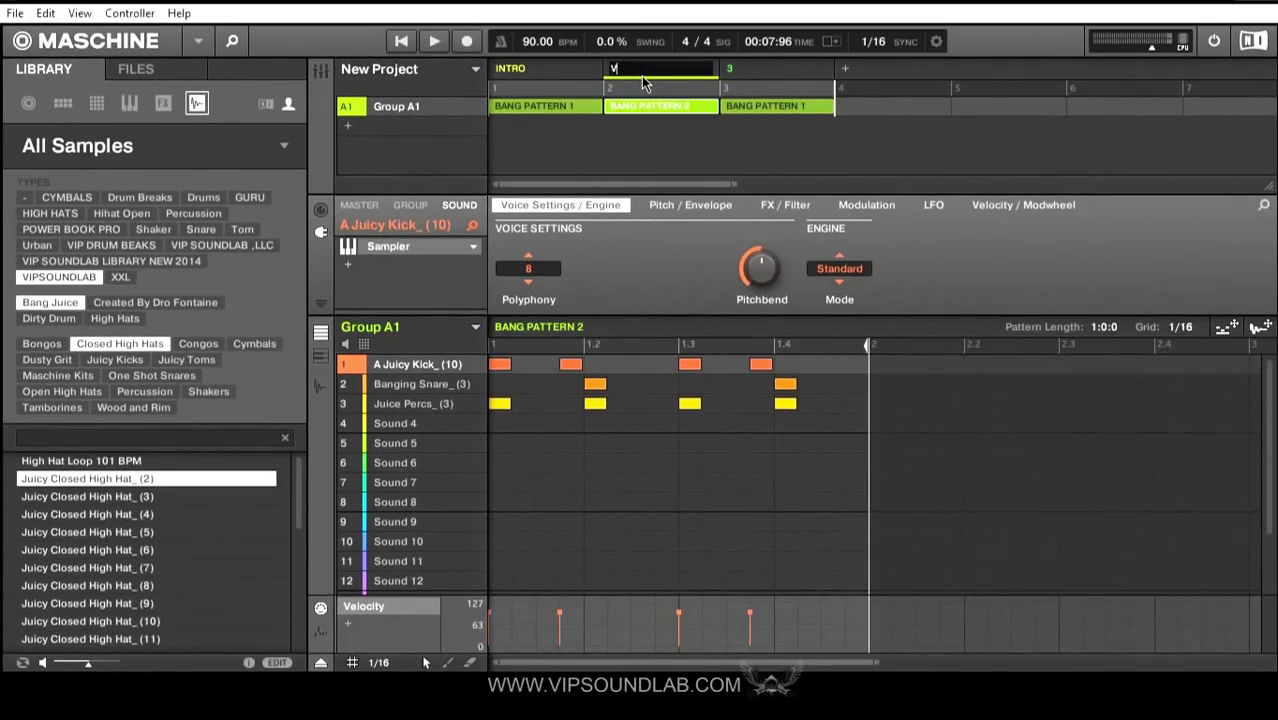
key("Return")
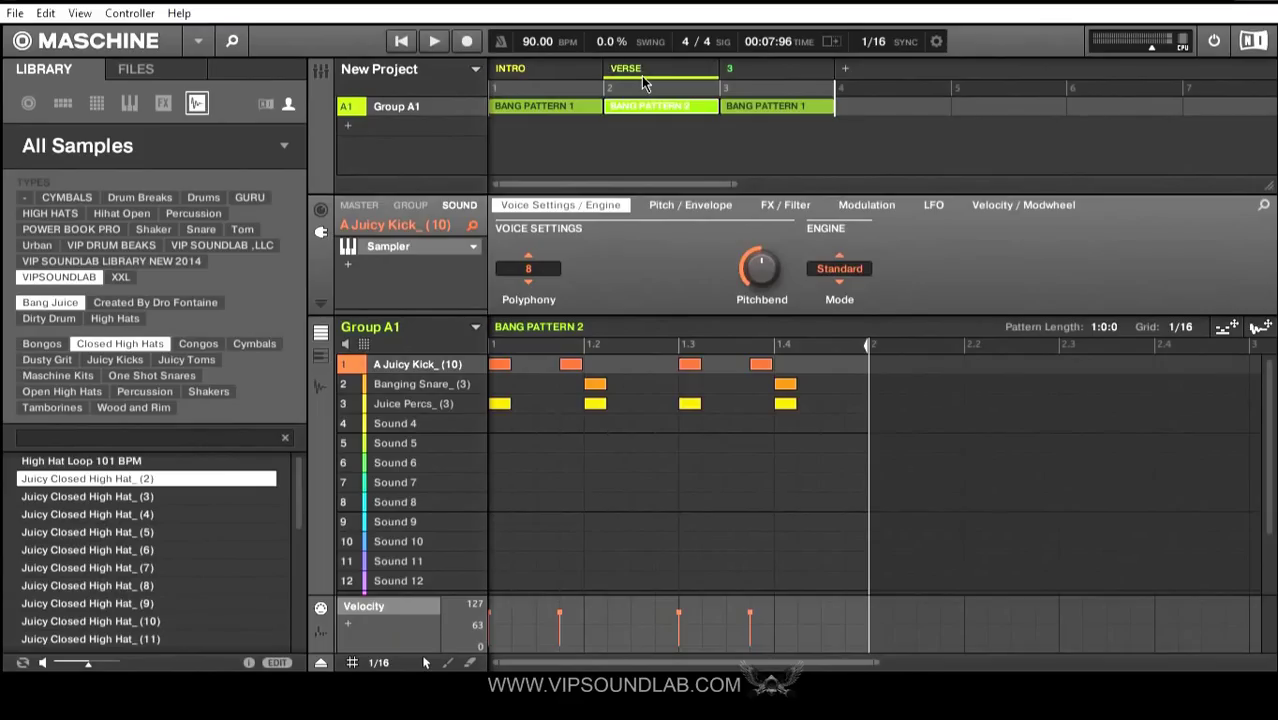
Rename the third scene as CHANGE UP.
double_click(750, 76)
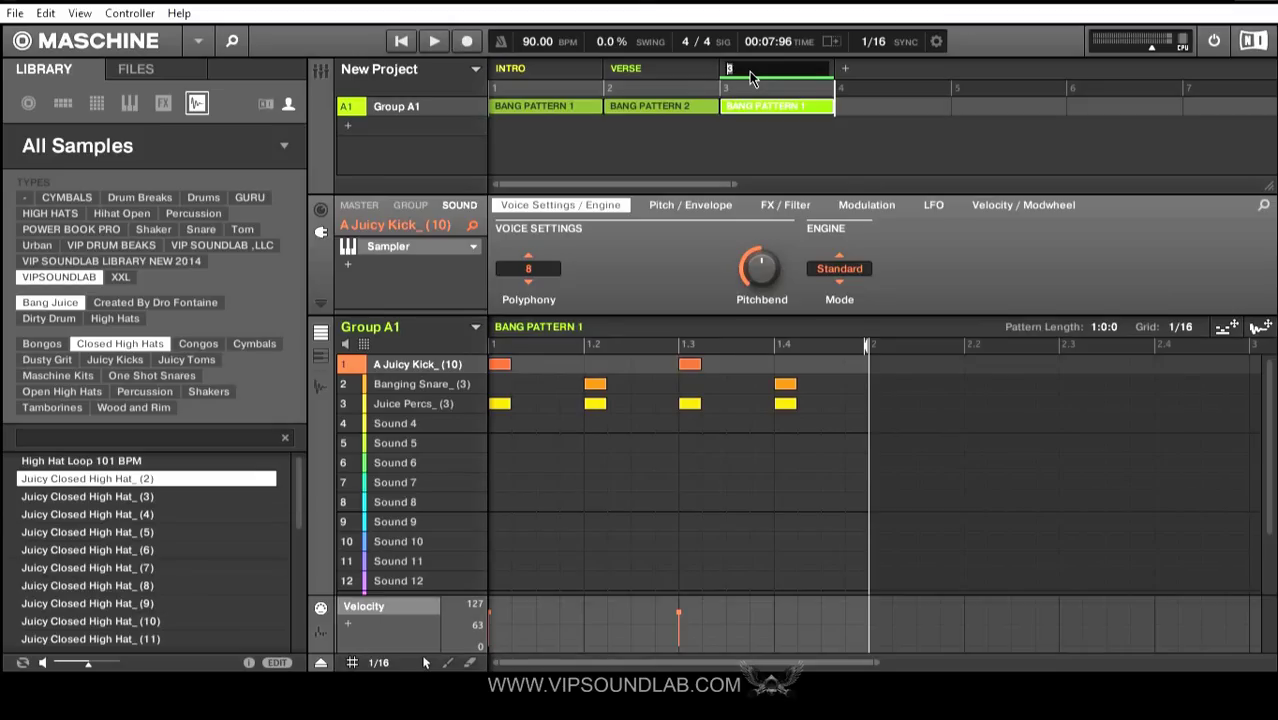
type("CHANGE")
key("Return")
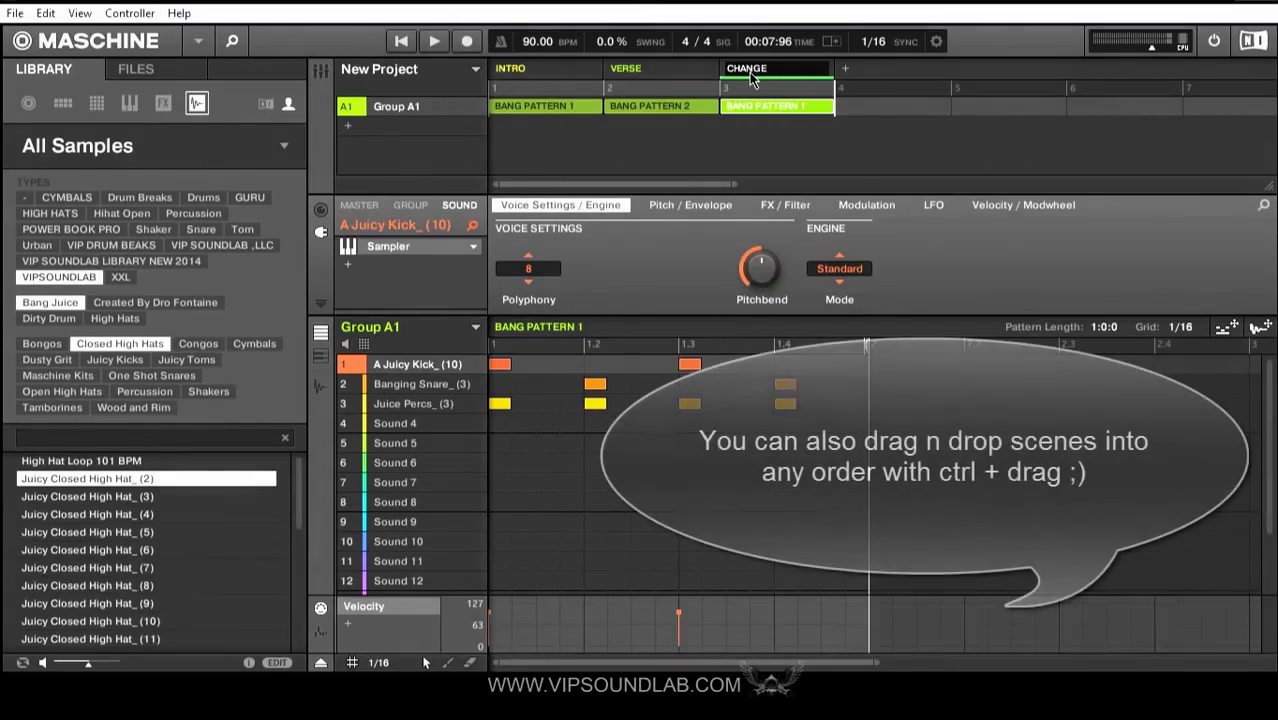
type("UP")
key("Return")
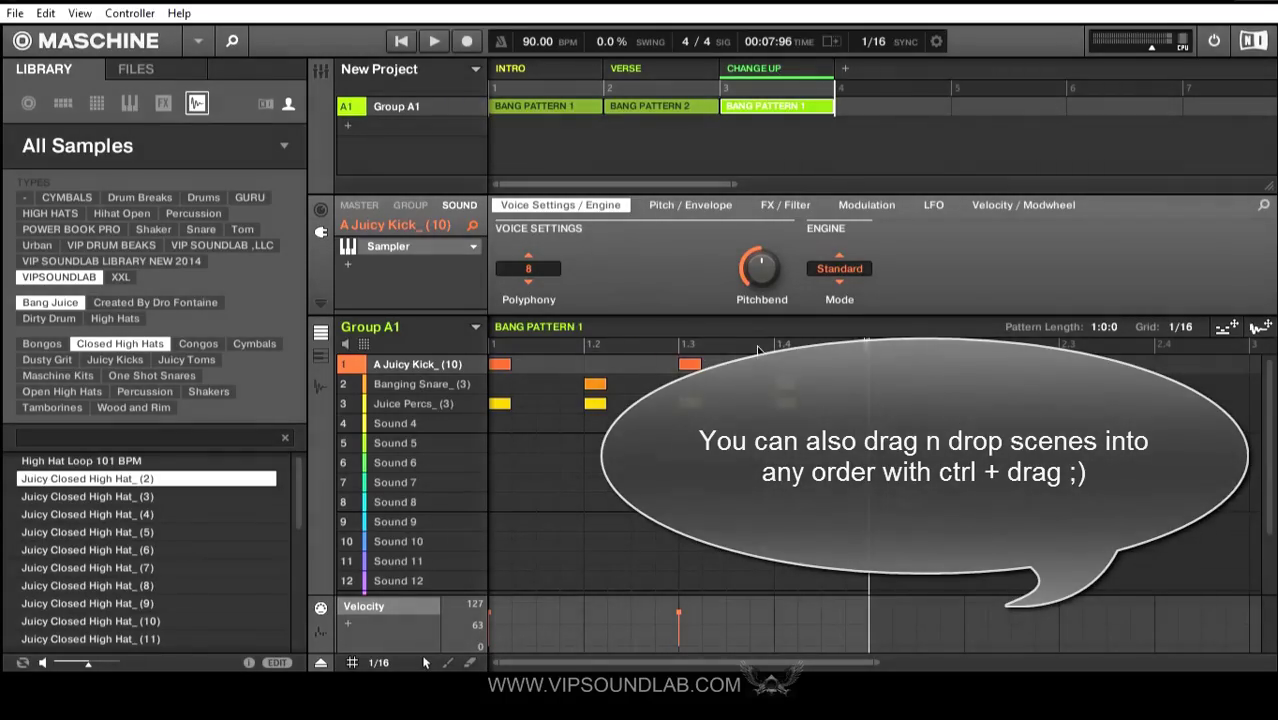
Duplicate BANG PATTERN 1 for the third scene and rename the copy as CHANGE UP.
left_click(492, 327)
right_click(540, 367)
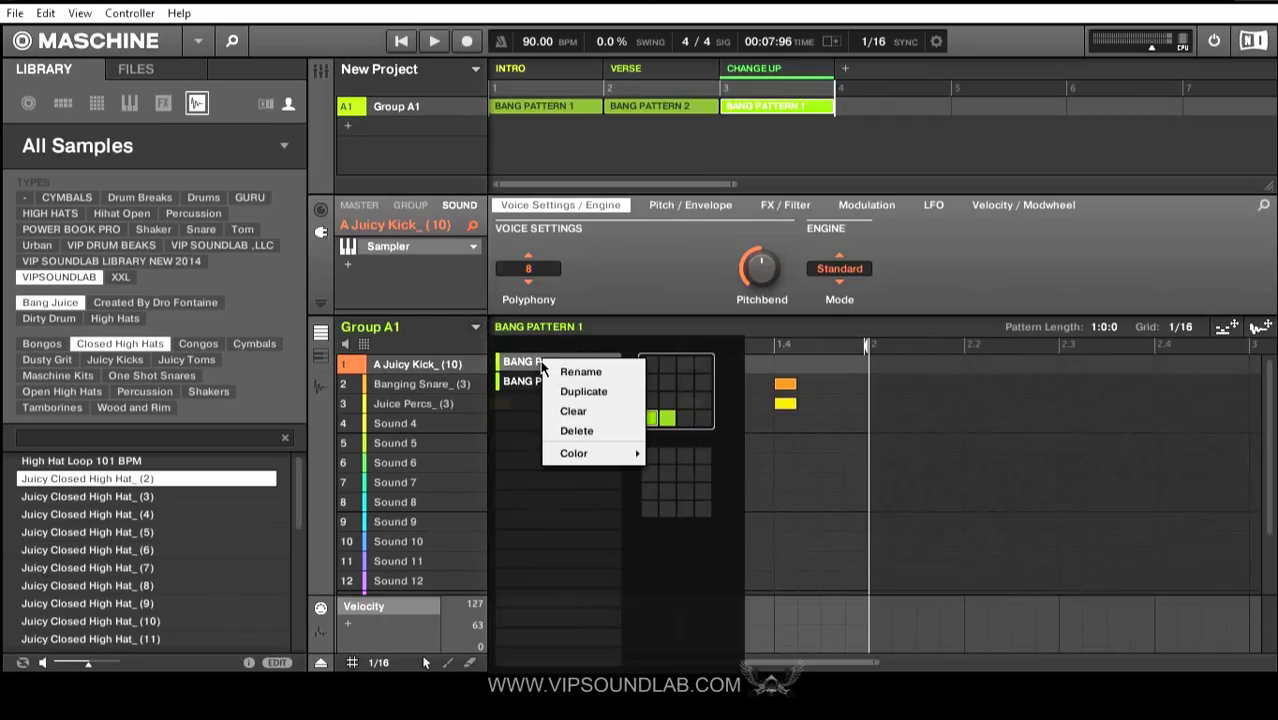
left_click(585, 394)
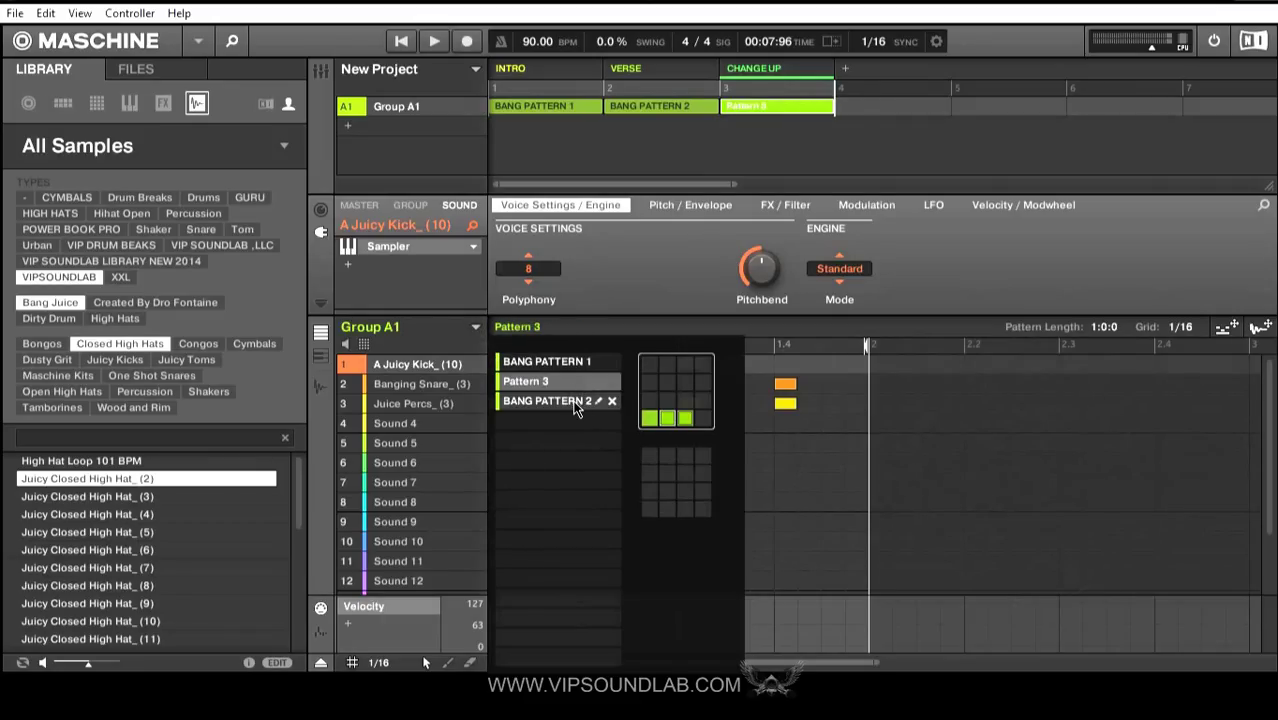
left_click(598, 382)
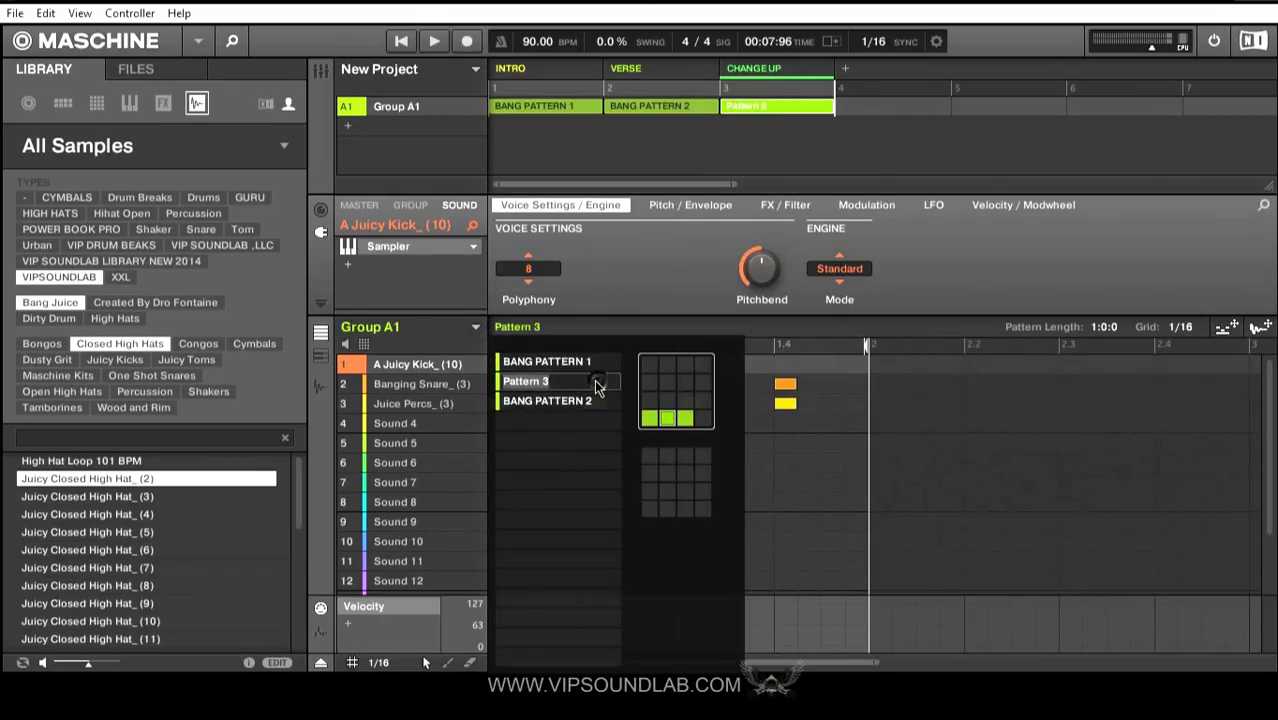
type("CHANGE UP")
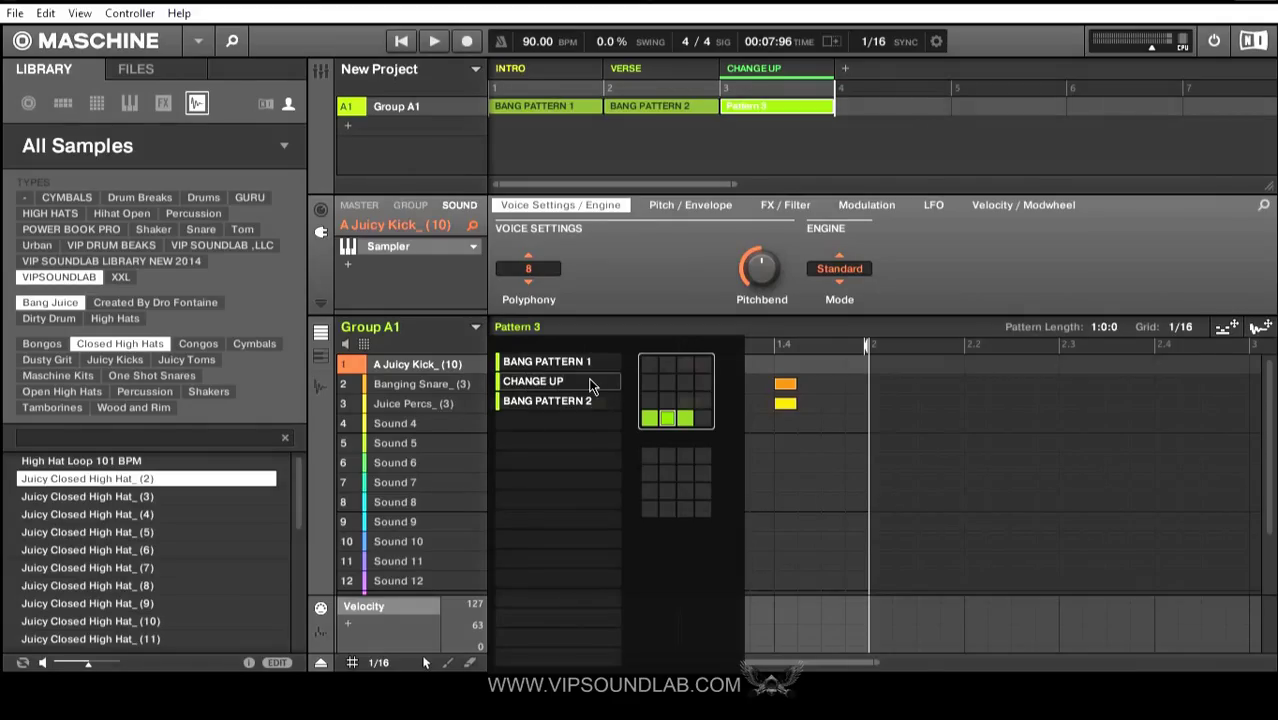
key("Return")
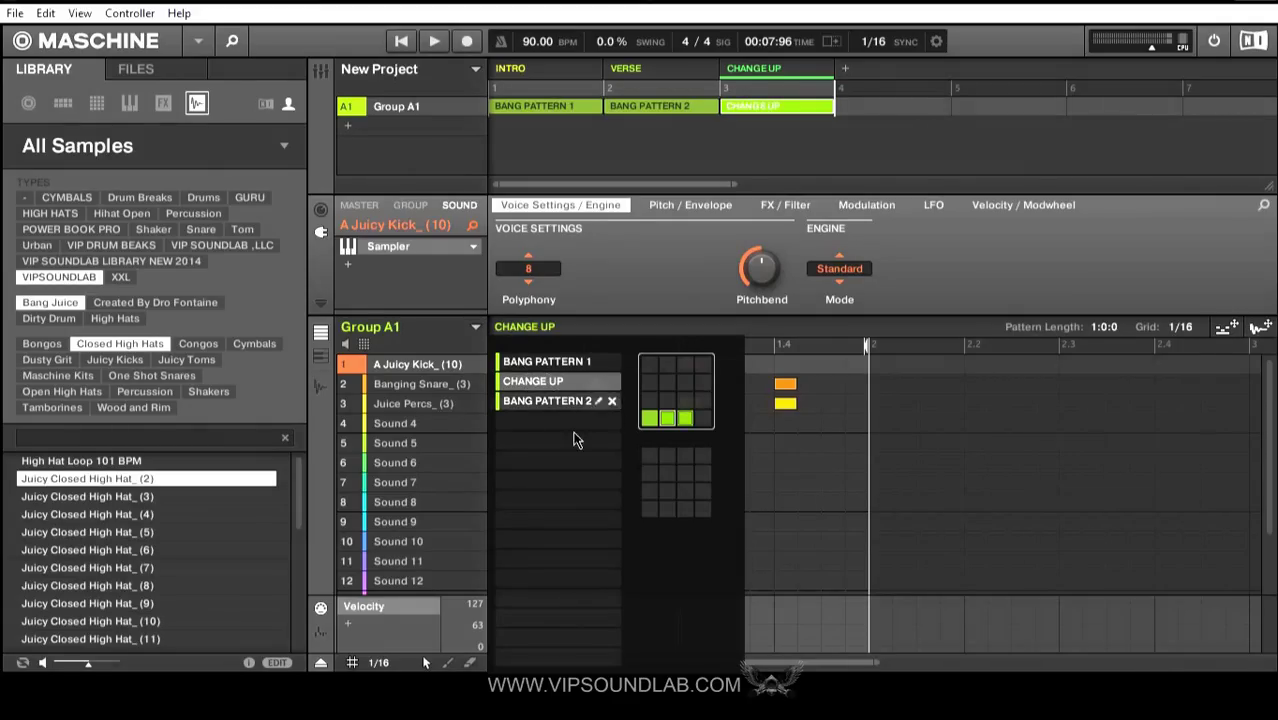
left_click(640, 275)
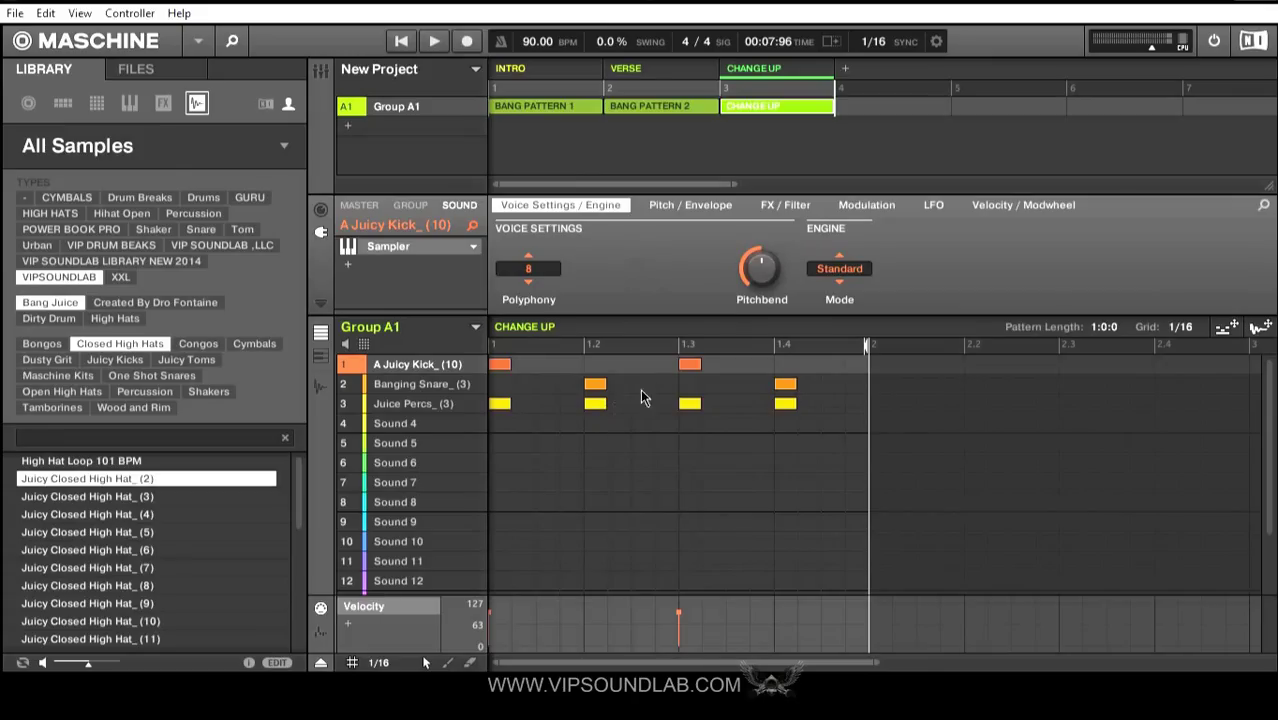
Add a Banging Snare hit at beat 1.3 of the CHANGE UP pattern and play the arrangement from the start.
left_click(688, 388)
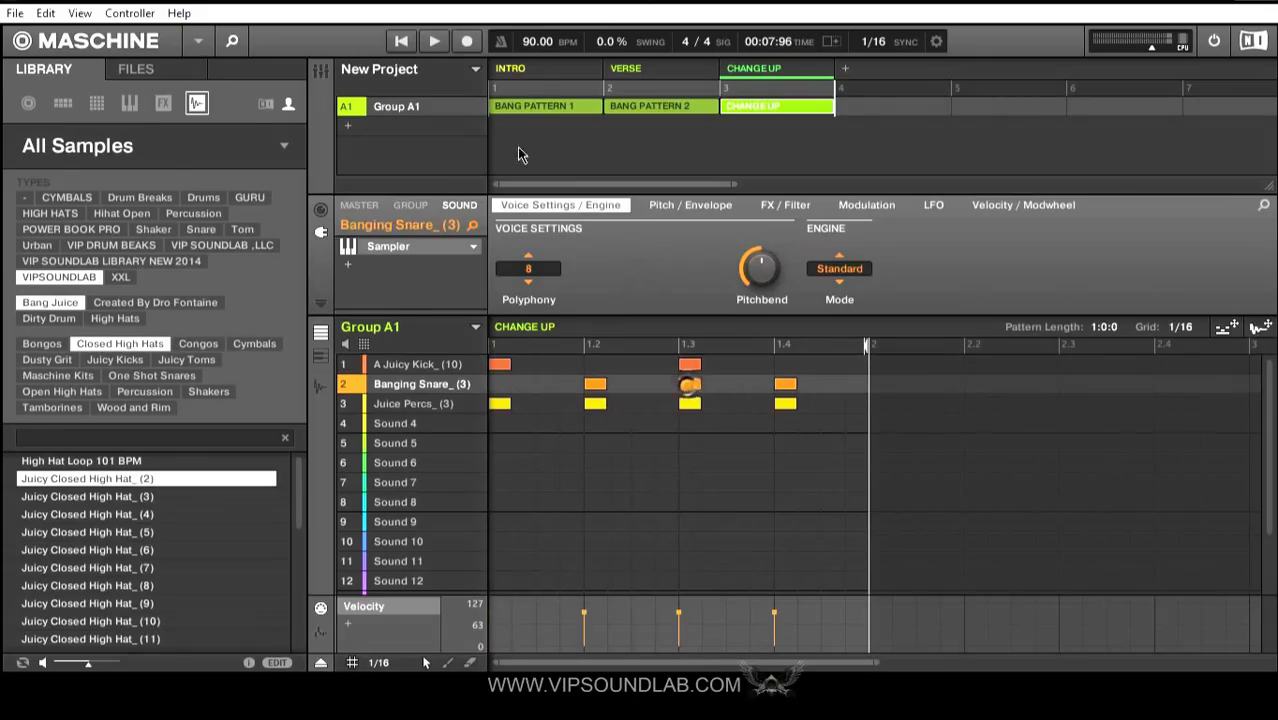
left_click(403, 42)
left_click(403, 42)
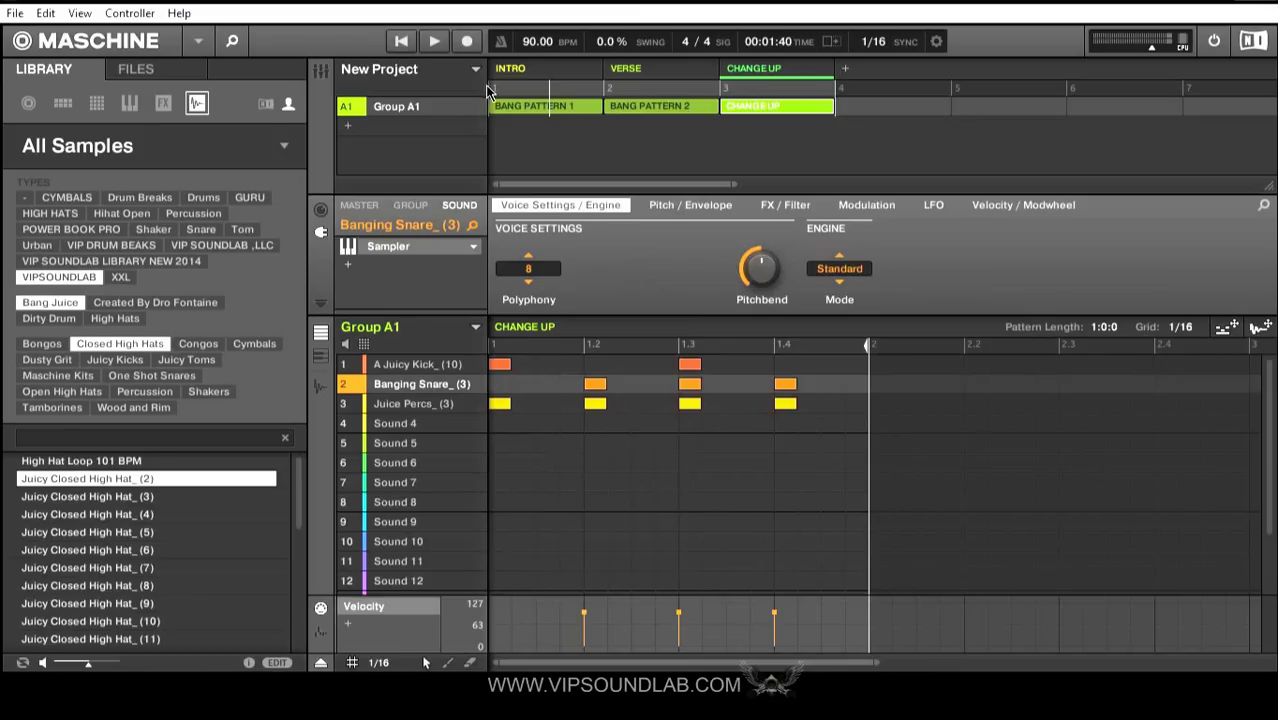
Move the loop start to bar 3 so only the CHANGE UP scene loops, and play it.
left_click(725, 100)
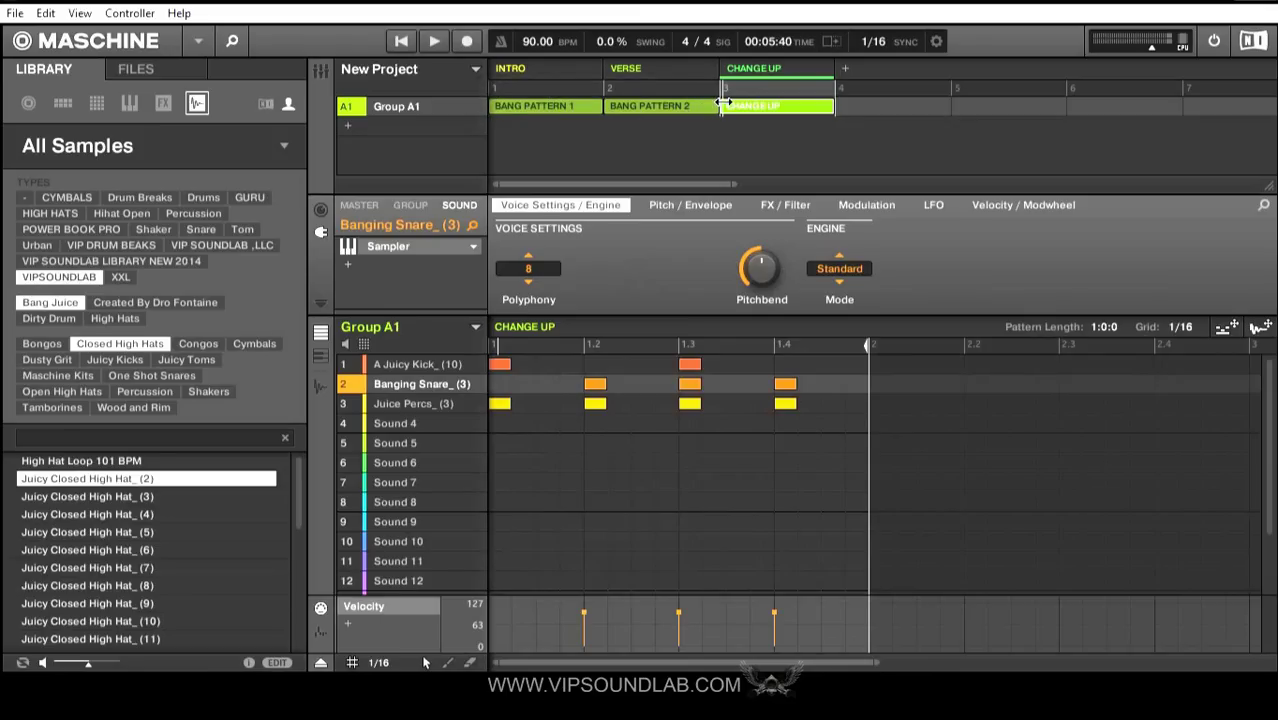
left_click(723, 92)
left_click(404, 44)
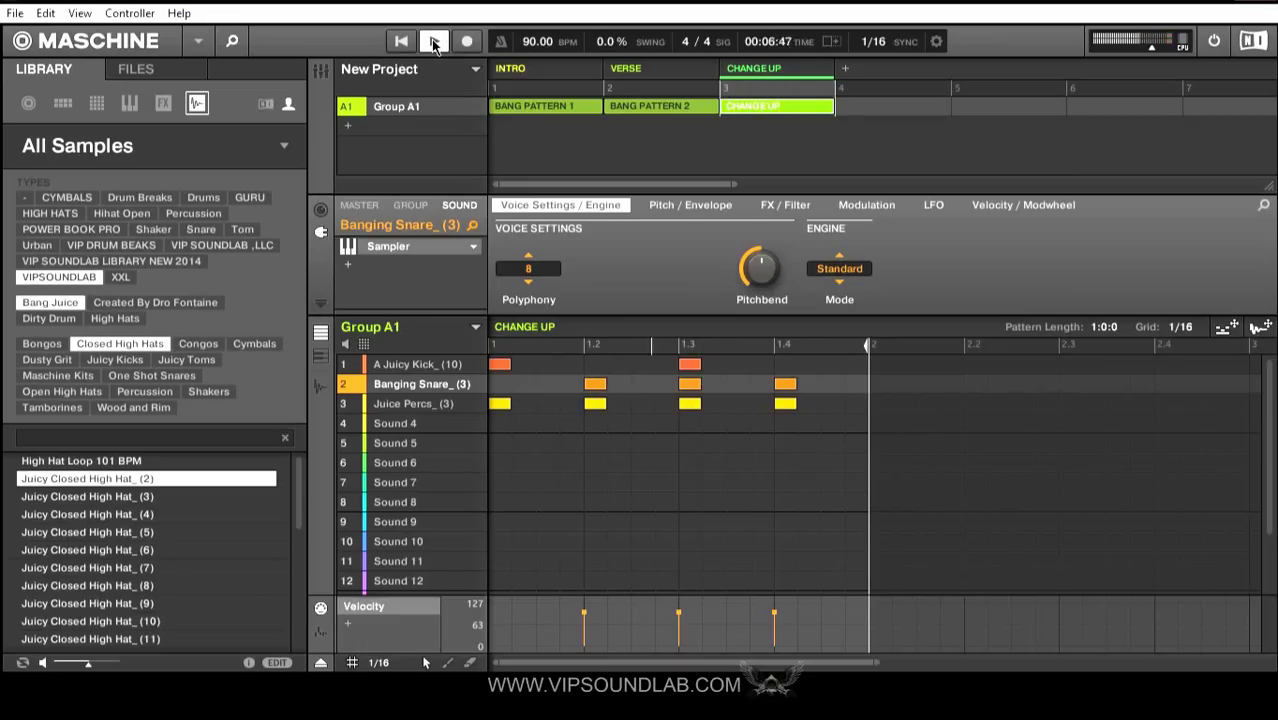
left_click(434, 44)
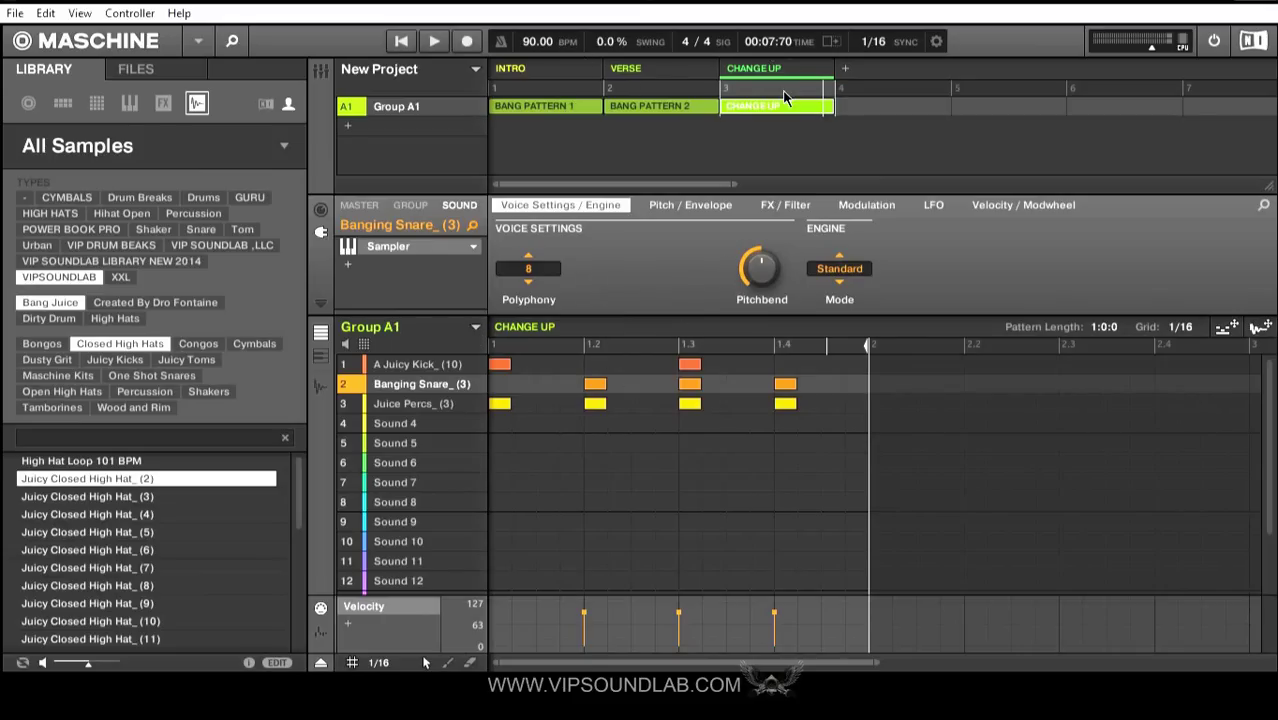
left_click(477, 329)
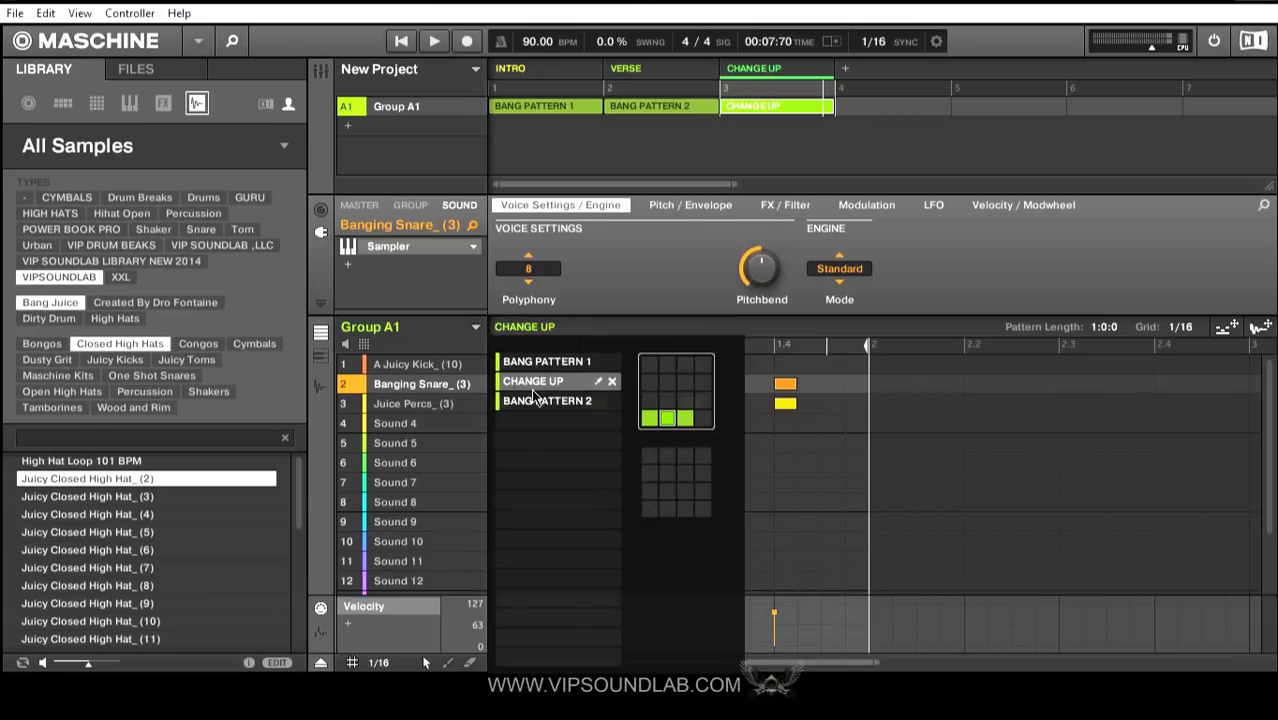
left_click(595, 274)
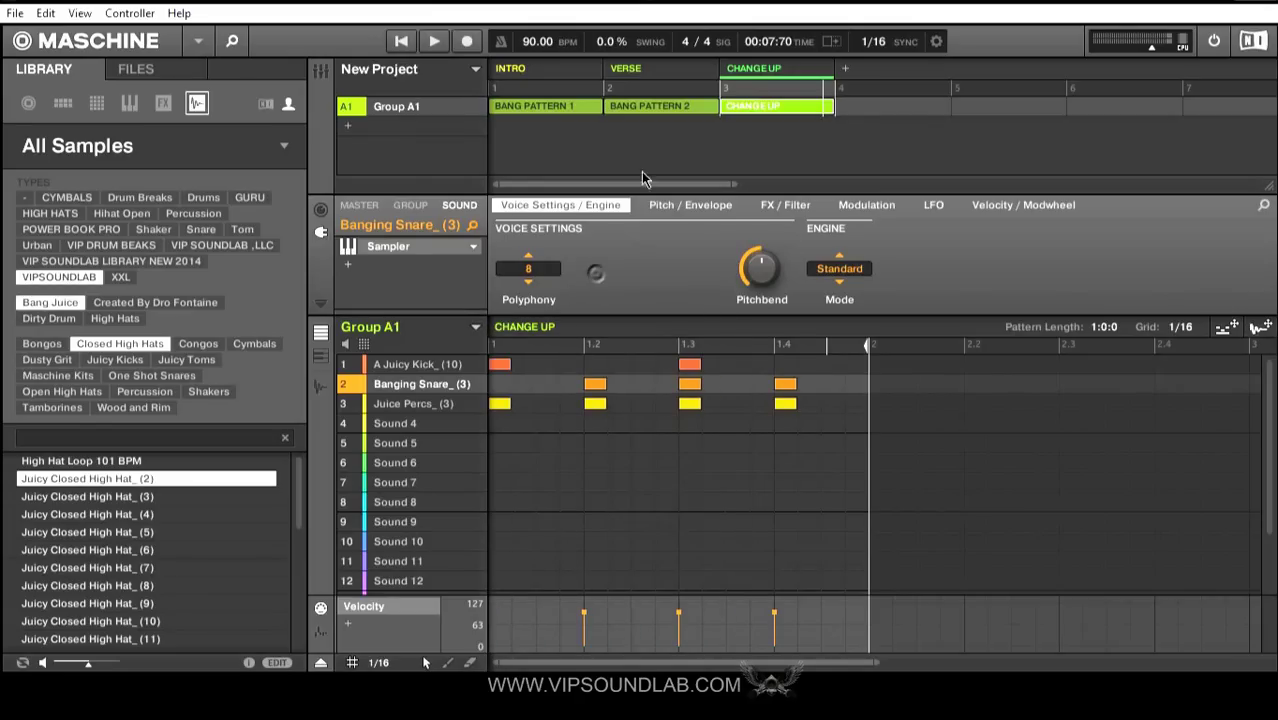
Extend the CHANGE UP pattern's length to 8 bars.
left_click_drag(735, 186, 990, 185)
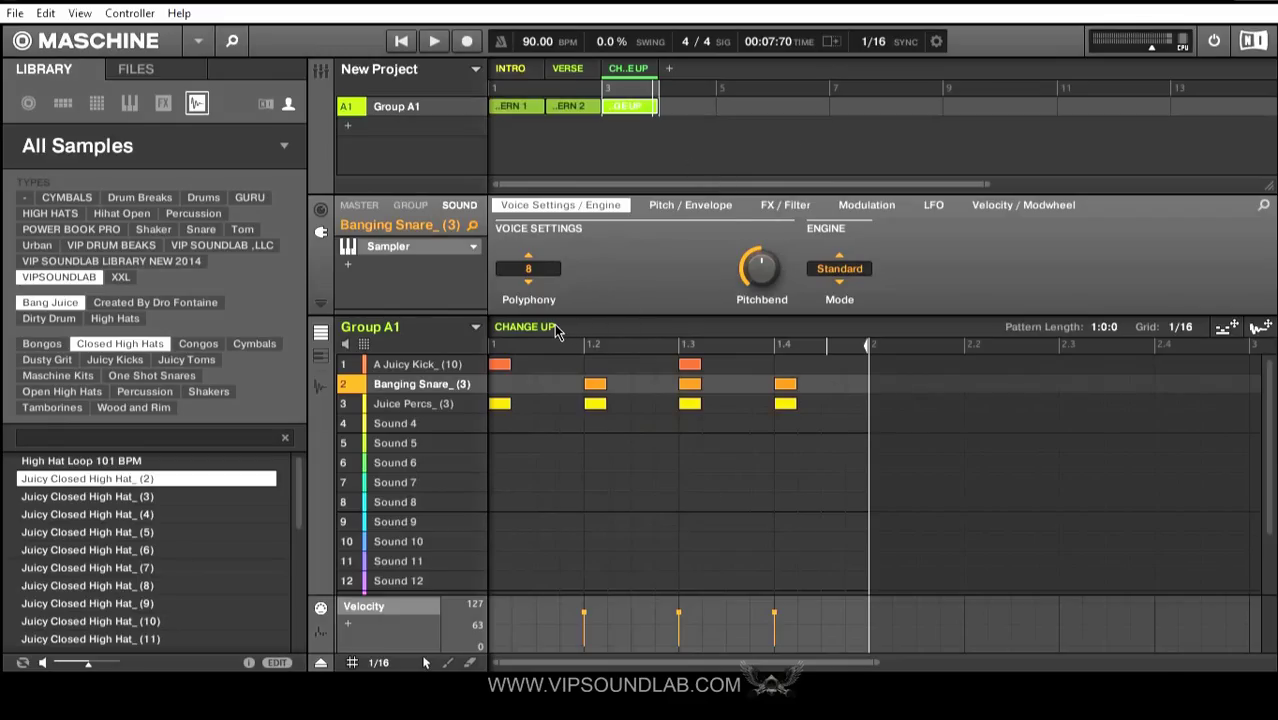
mouse_move(870, 345)
left_mouse_down()
mouse_move(1123, 358)
mouse_move(1226, 345)
left_mouse_up()
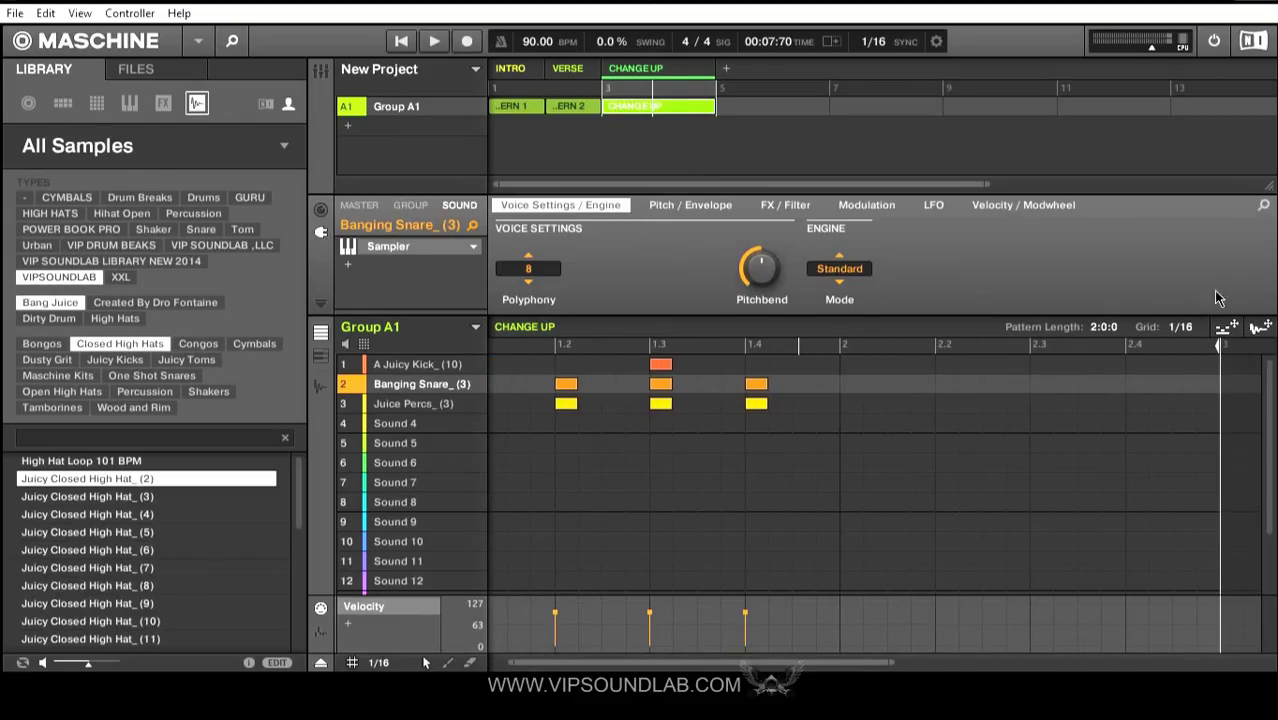
mouse_move(1220, 347)
left_mouse_down()
mouse_move(508, 379)
mouse_move(590, 364)
mouse_move(1273, 371)
mouse_move(1122, 366)
mouse_move(1199, 379)
left_mouse_up()
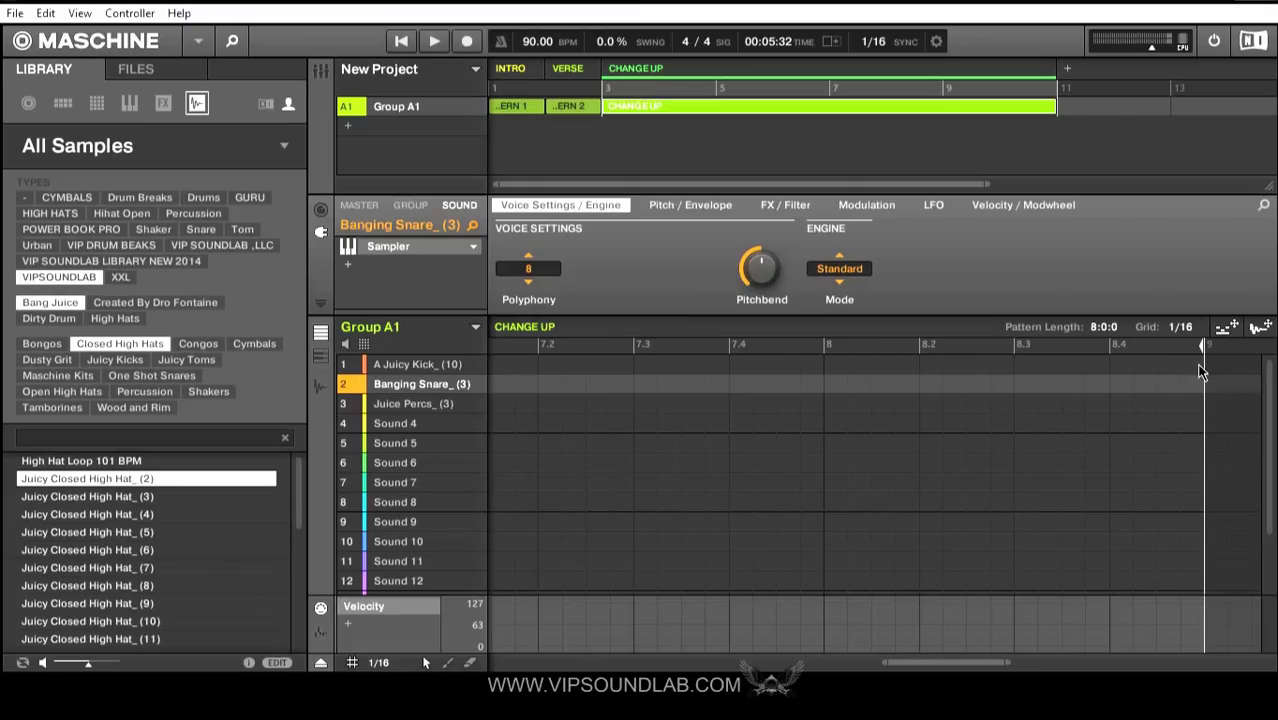
Set the CHANGE UP pattern's length to 32 bars and show its full extent in the arrangement.
left_click(1105, 329)
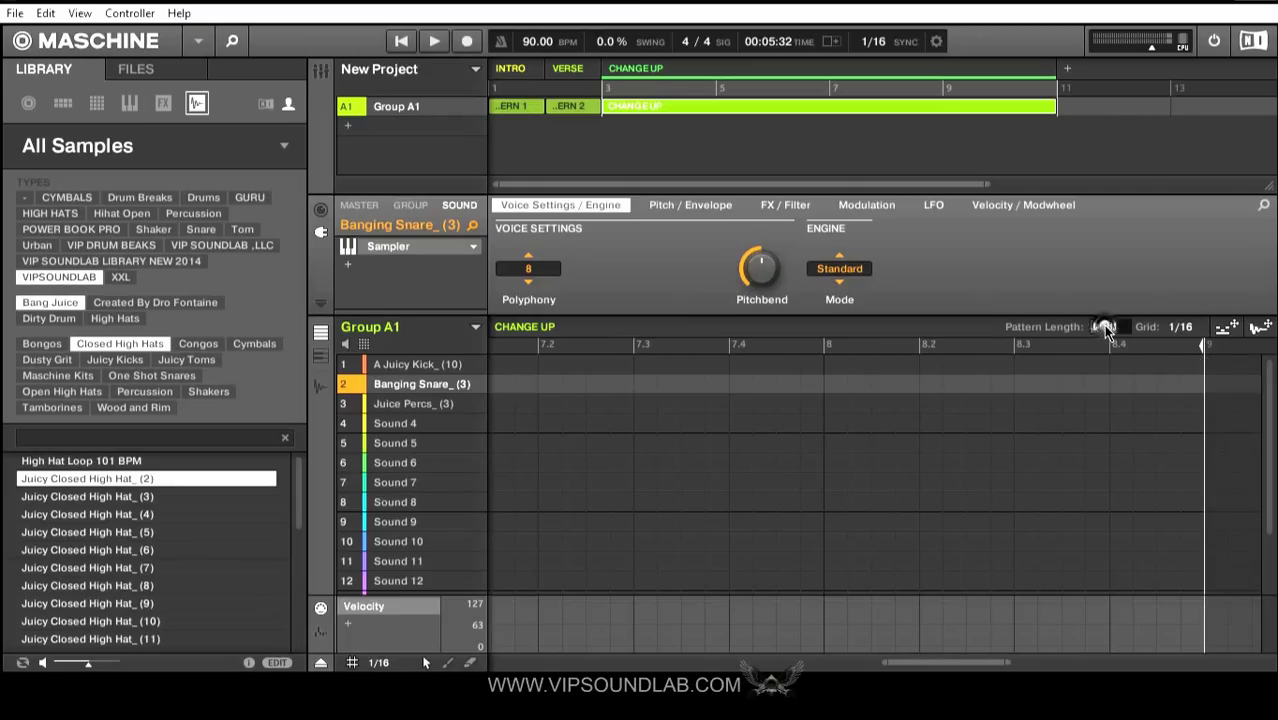
type("32")
key("Return")
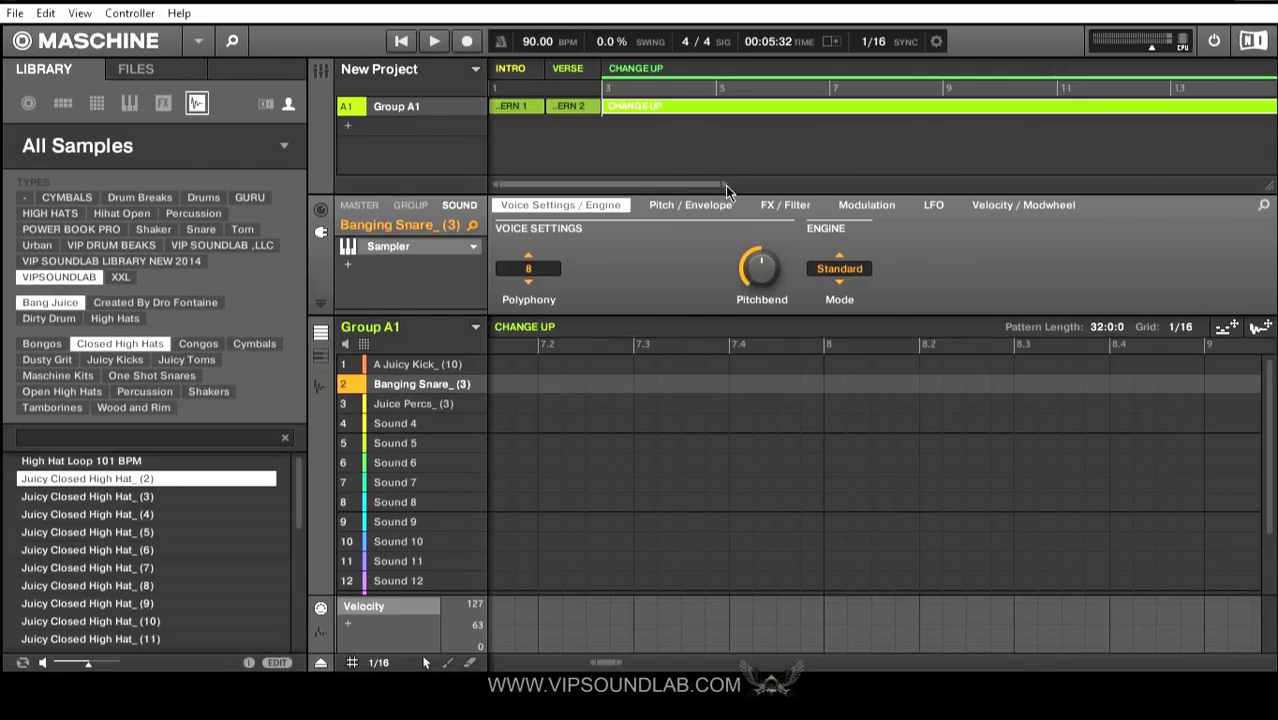
left_click_drag(725, 186, 1262, 235)
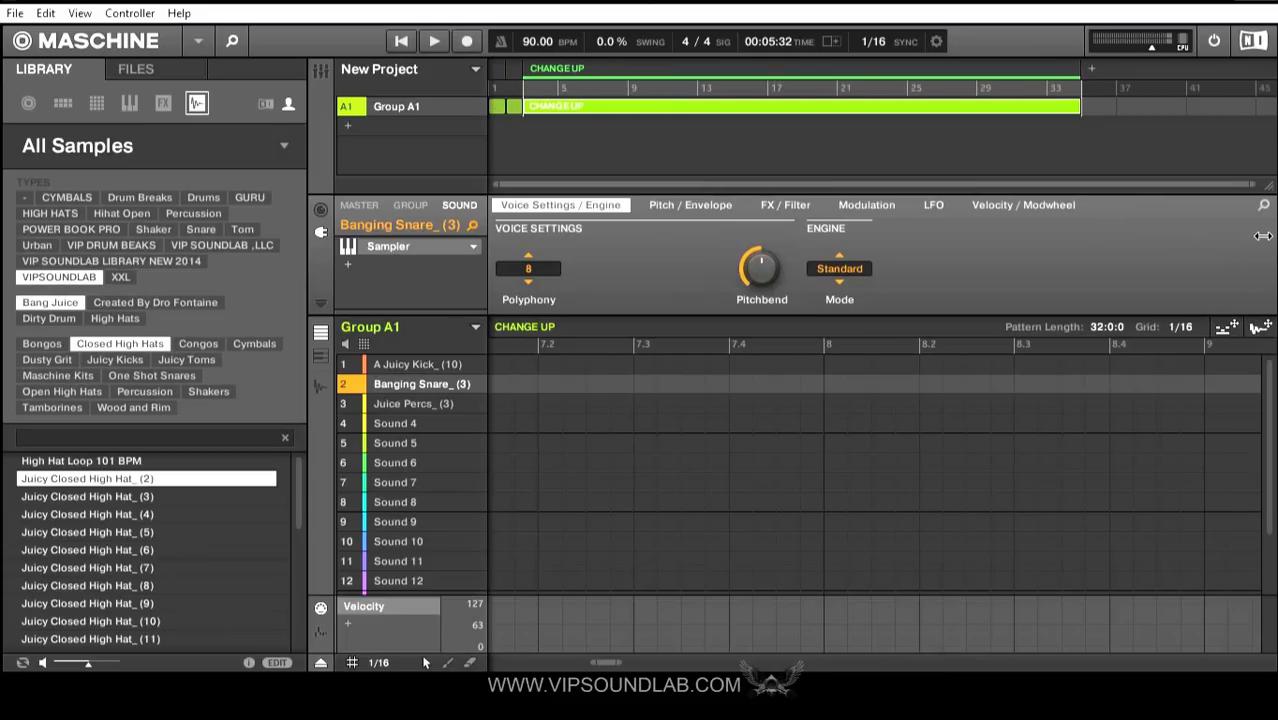
Set the CHANGE UP pattern's length to 1 bar.
double_click(1107, 328)
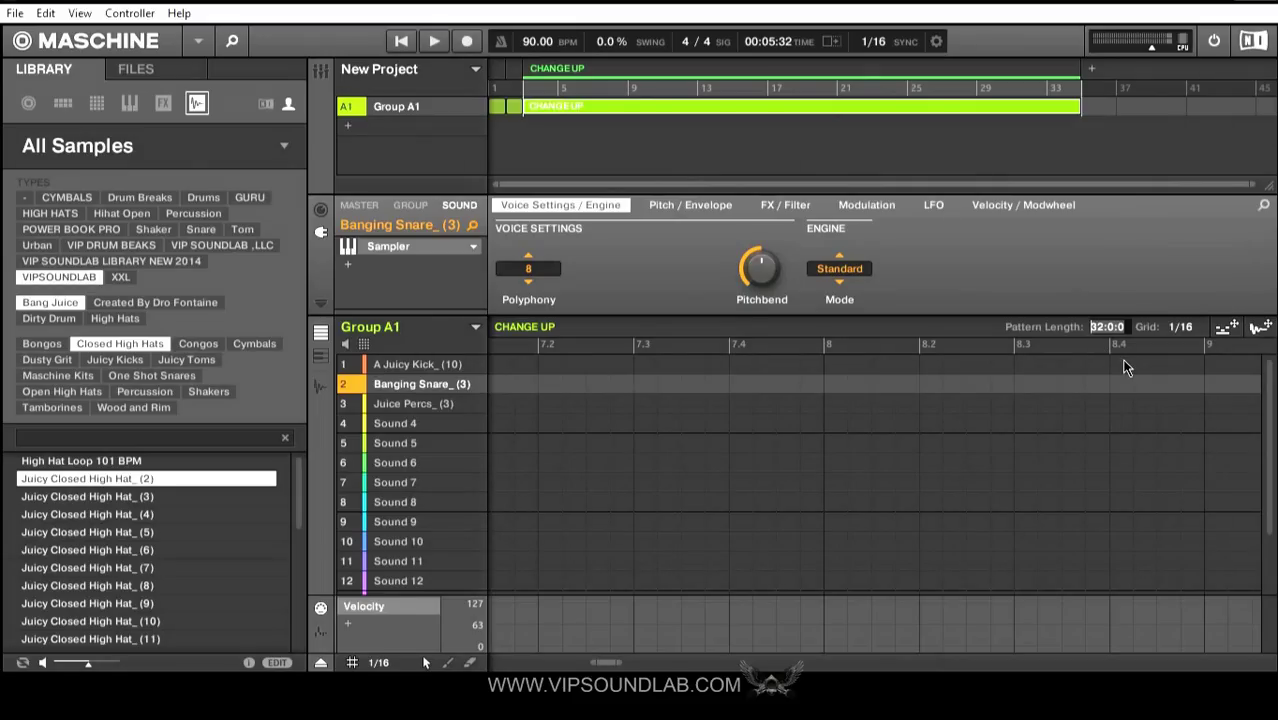
type("1")
key("Return")
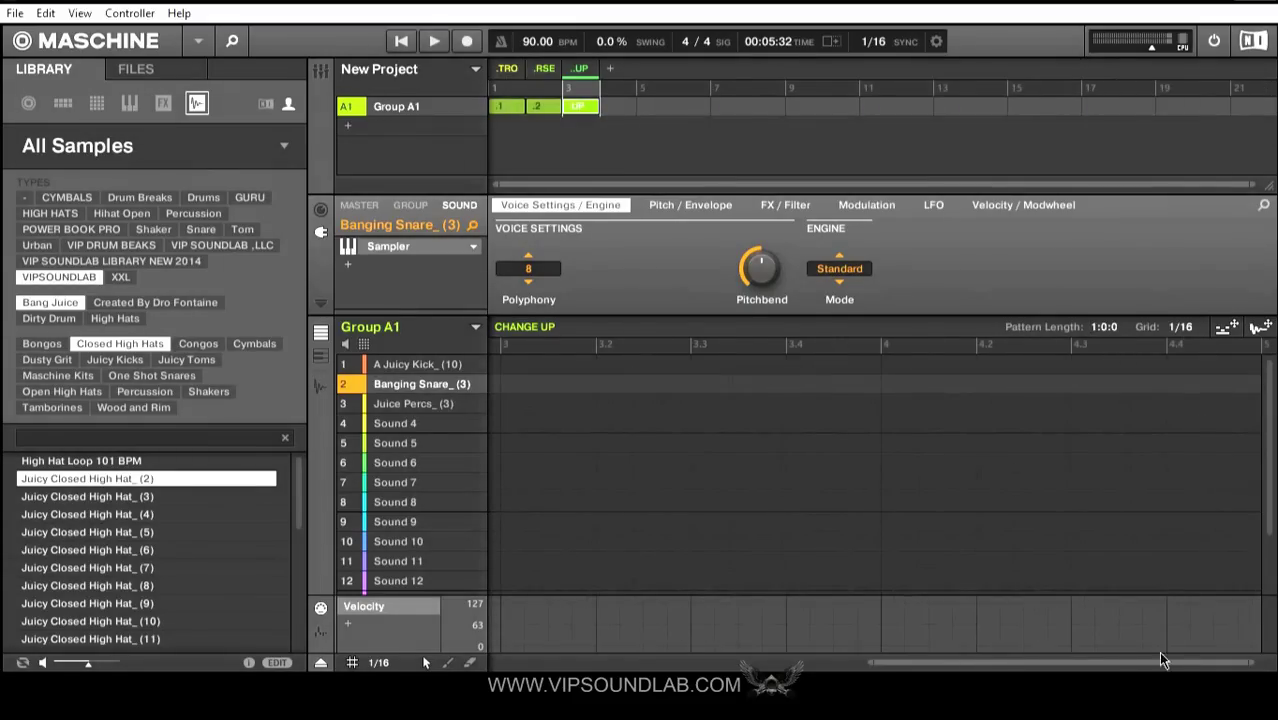
left_click_drag(1165, 666, 790, 668)
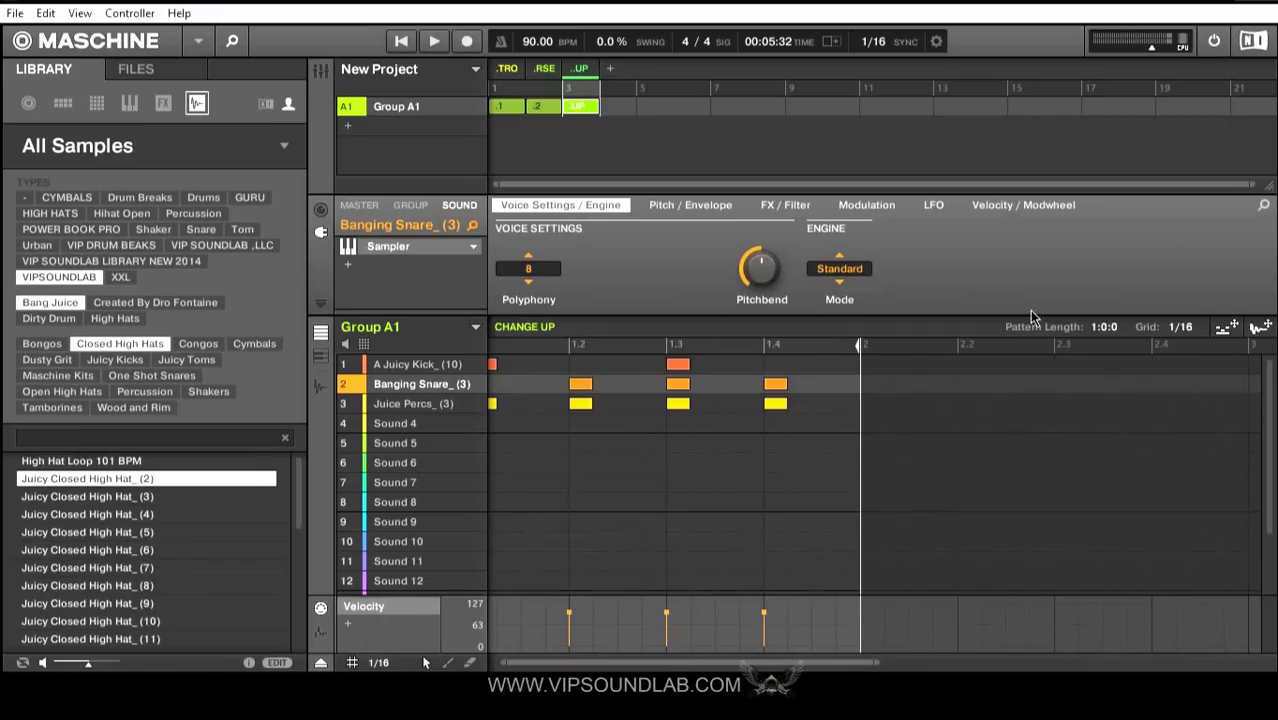
Switch through the INTRO, VERSE and CHANGE UP scenes to compare their patterns, ending on the INTRO scene.
left_click_drag(1250, 184, 663, 184)
left_click(588, 85)
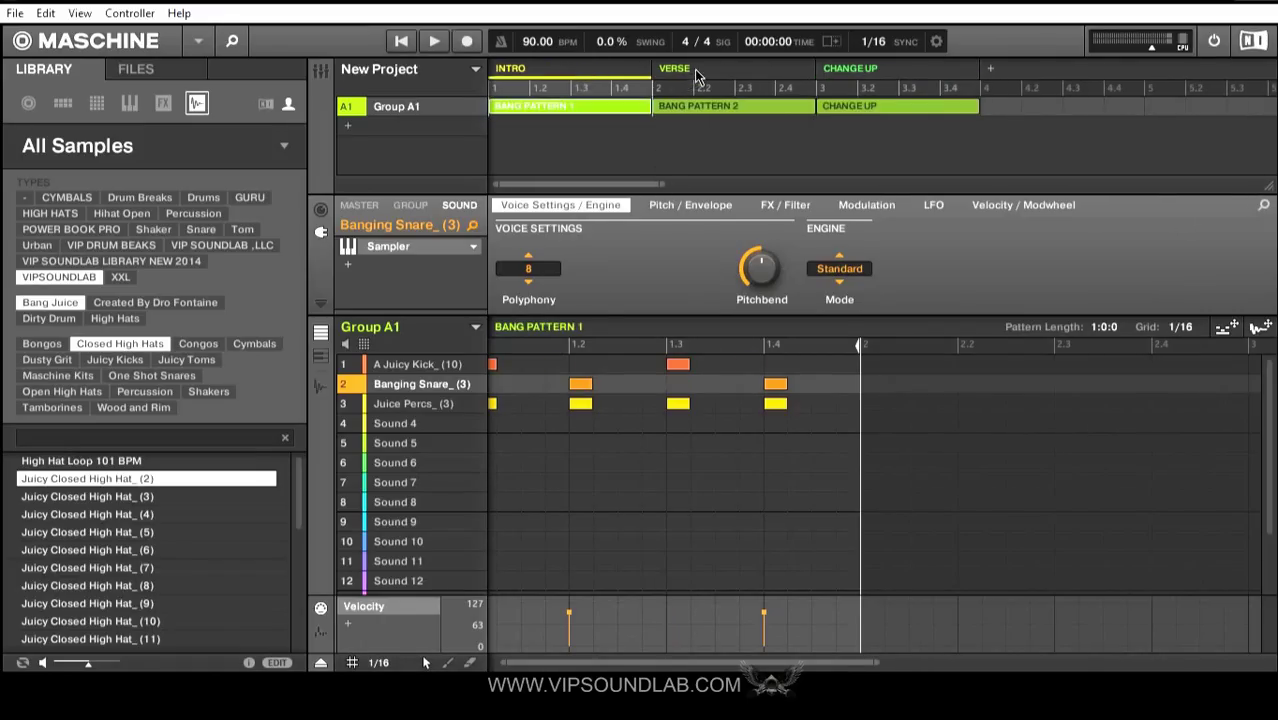
left_click(695, 75)
left_click(884, 70)
left_click(725, 75)
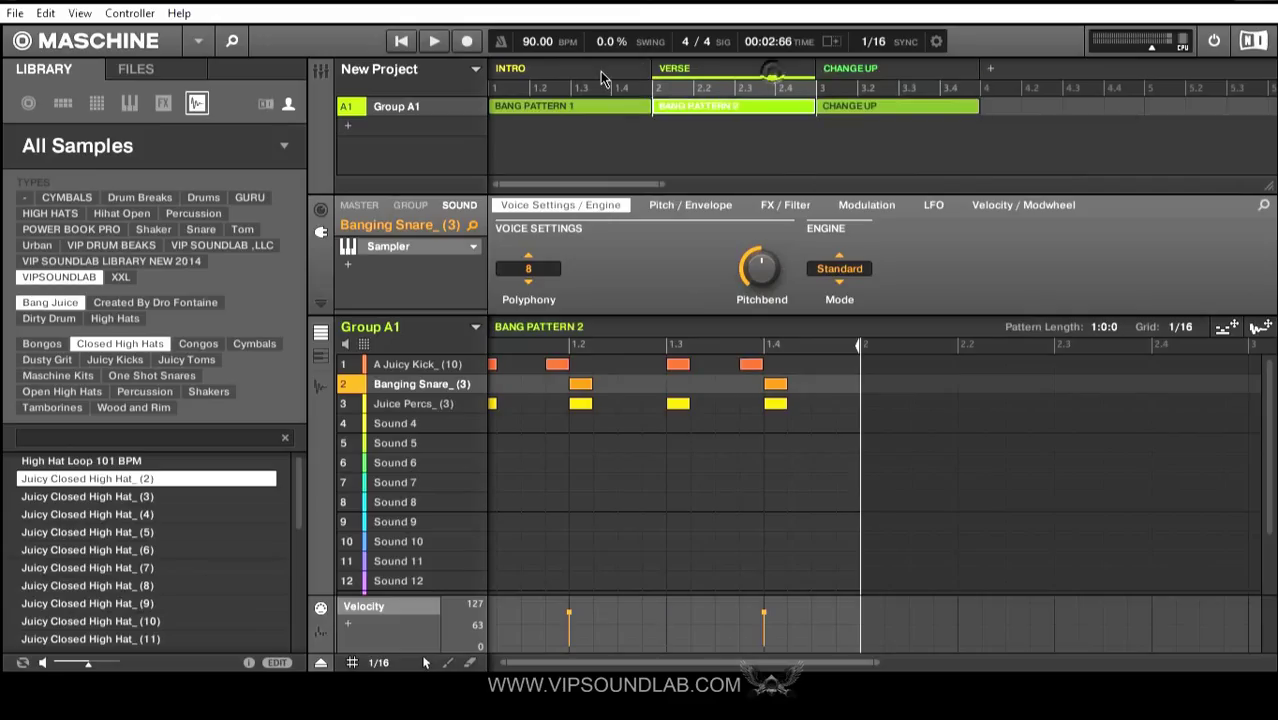
left_click(600, 72)
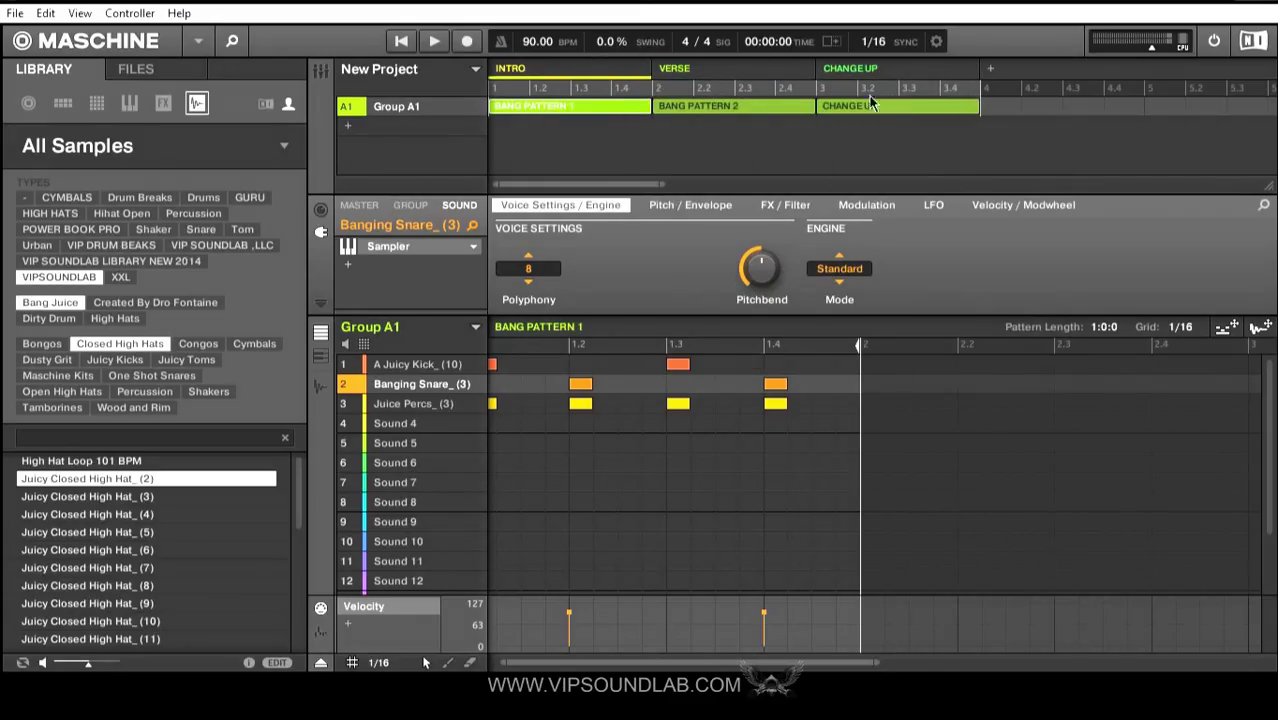
Add a second group below Group A1 and browse the Native Instruments plug-ins offered for its Sound 1.
left_click(398, 131)
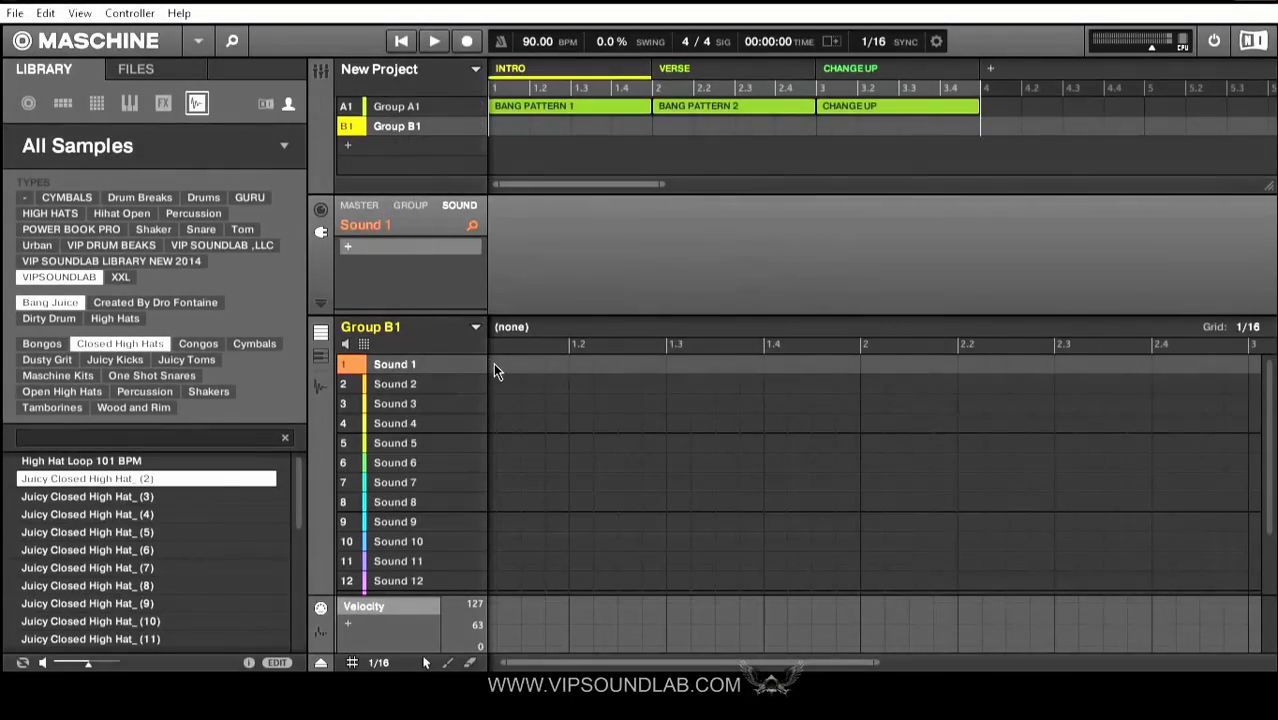
left_click(350, 249)
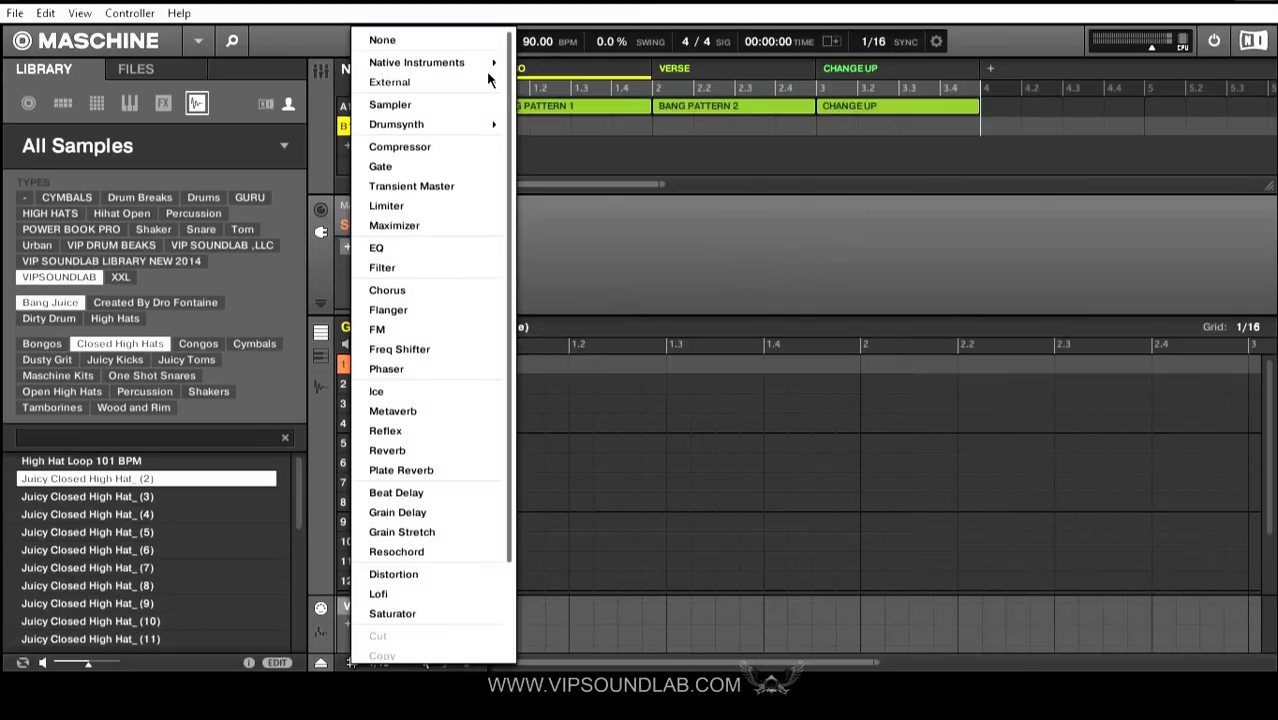
mouse_move(490, 63)
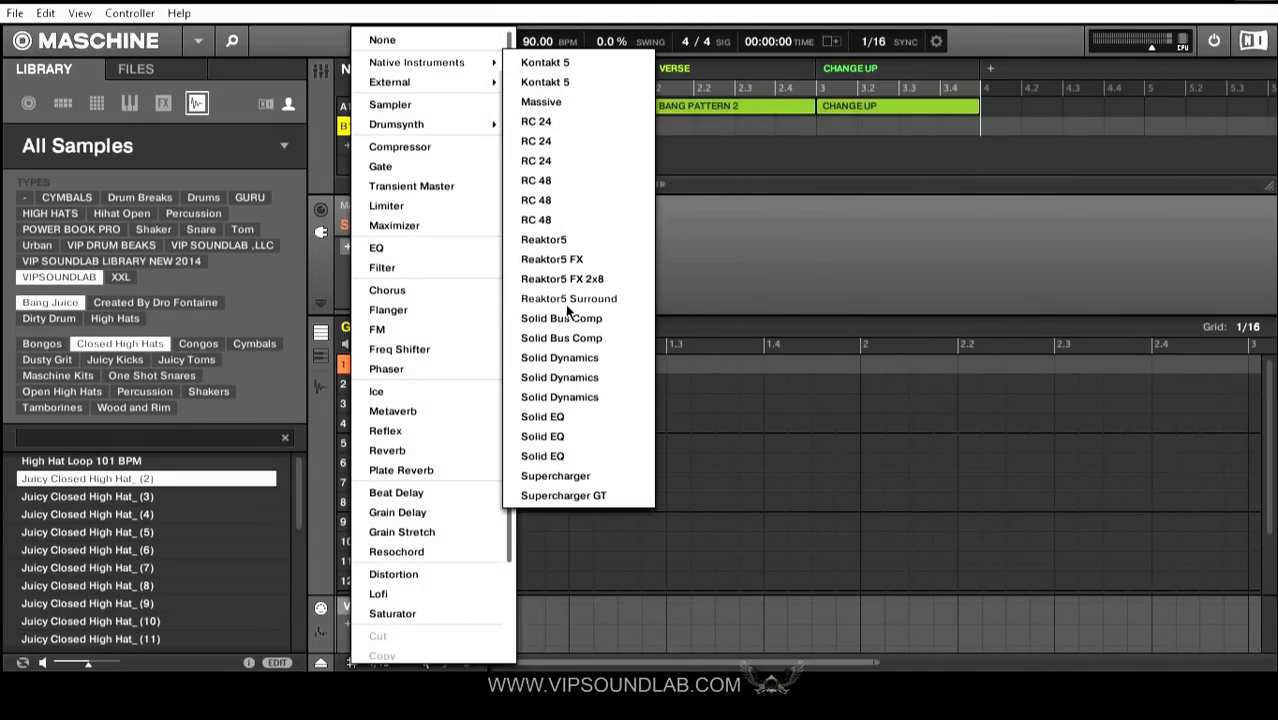
left_click(708, 201)
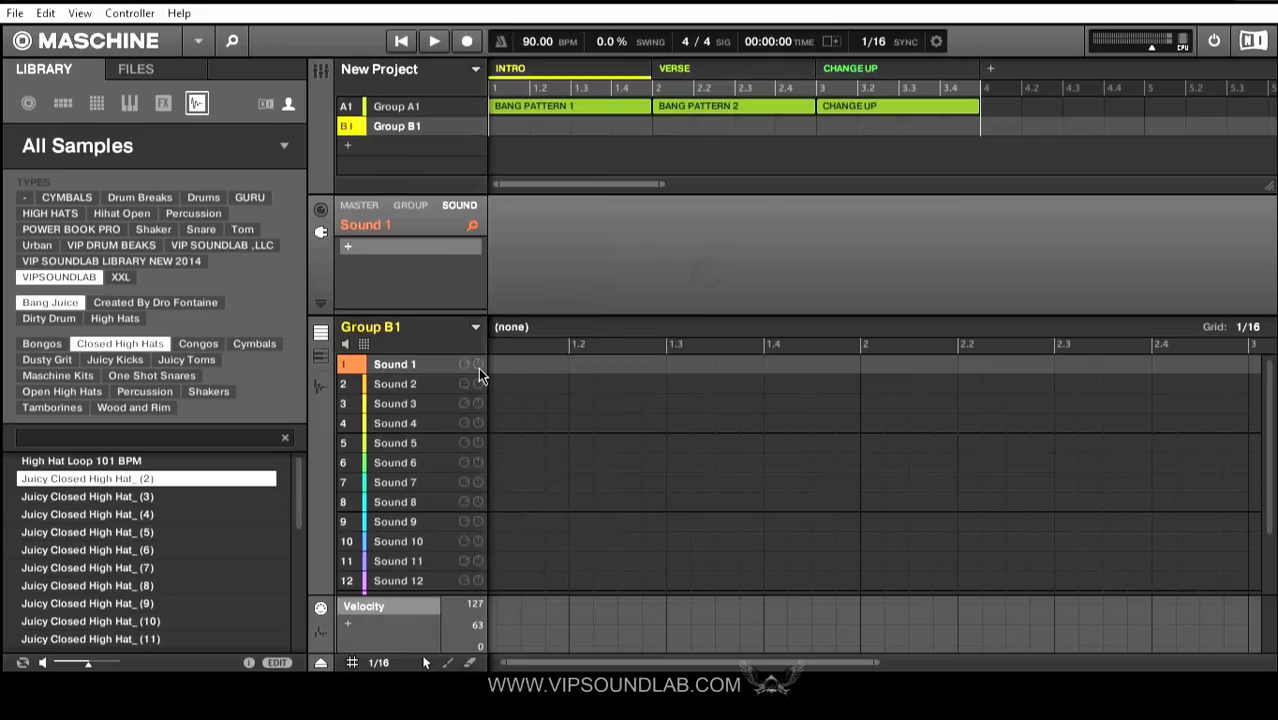
Draw a Sound 1 note in Group B1 from beat 1 to just past bar 2, and set the pattern length to 1 bar.
left_click(493, 370)
left_click_drag(497, 366, 908, 362)
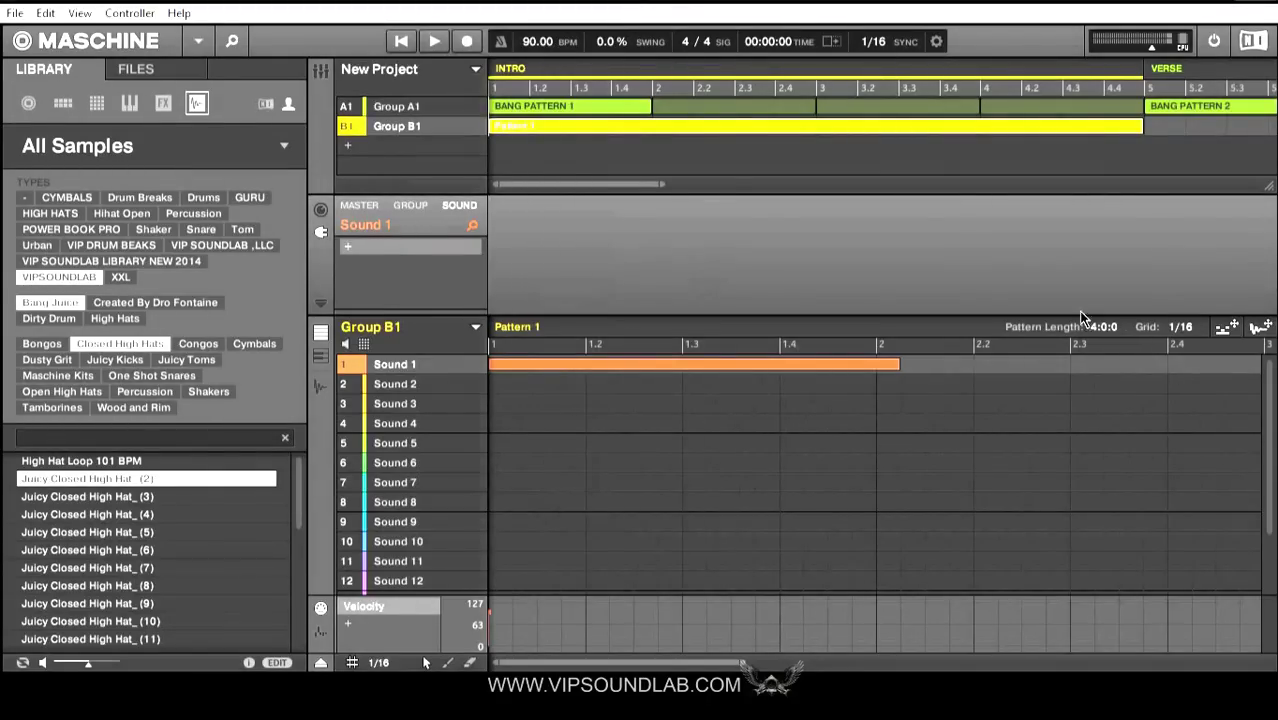
double_click(1108, 327)
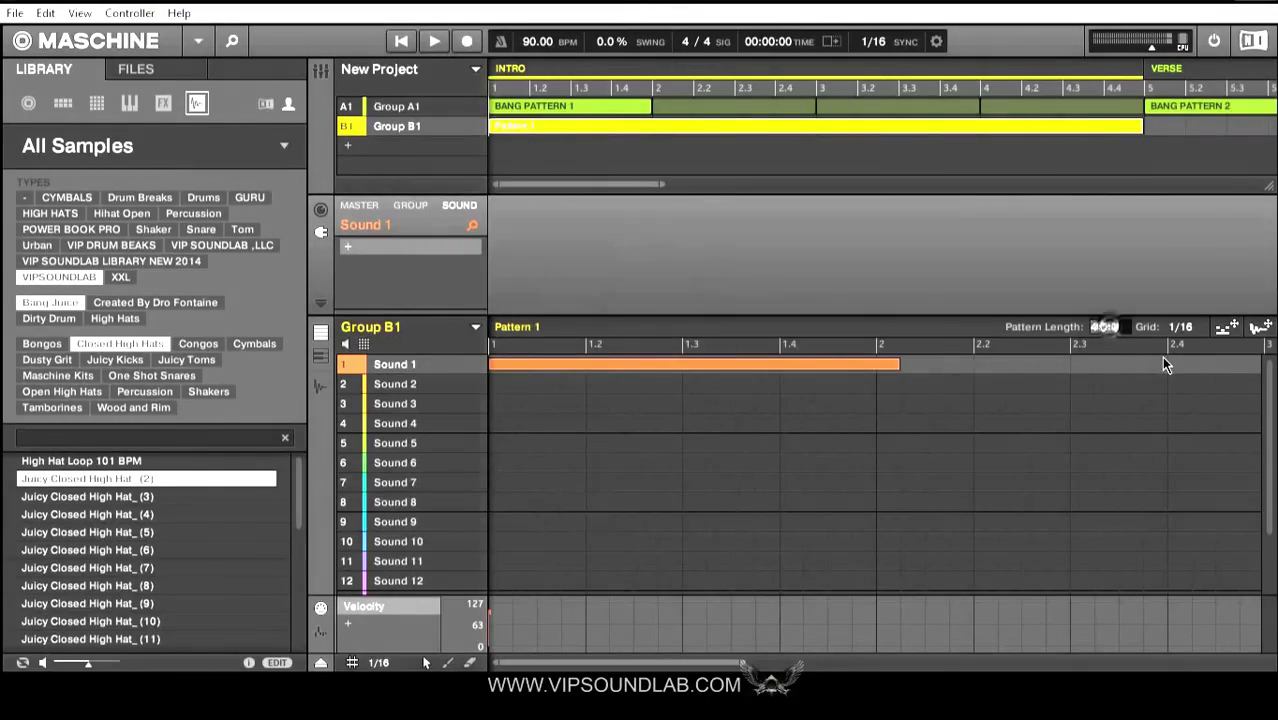
type("1")
key("Return")
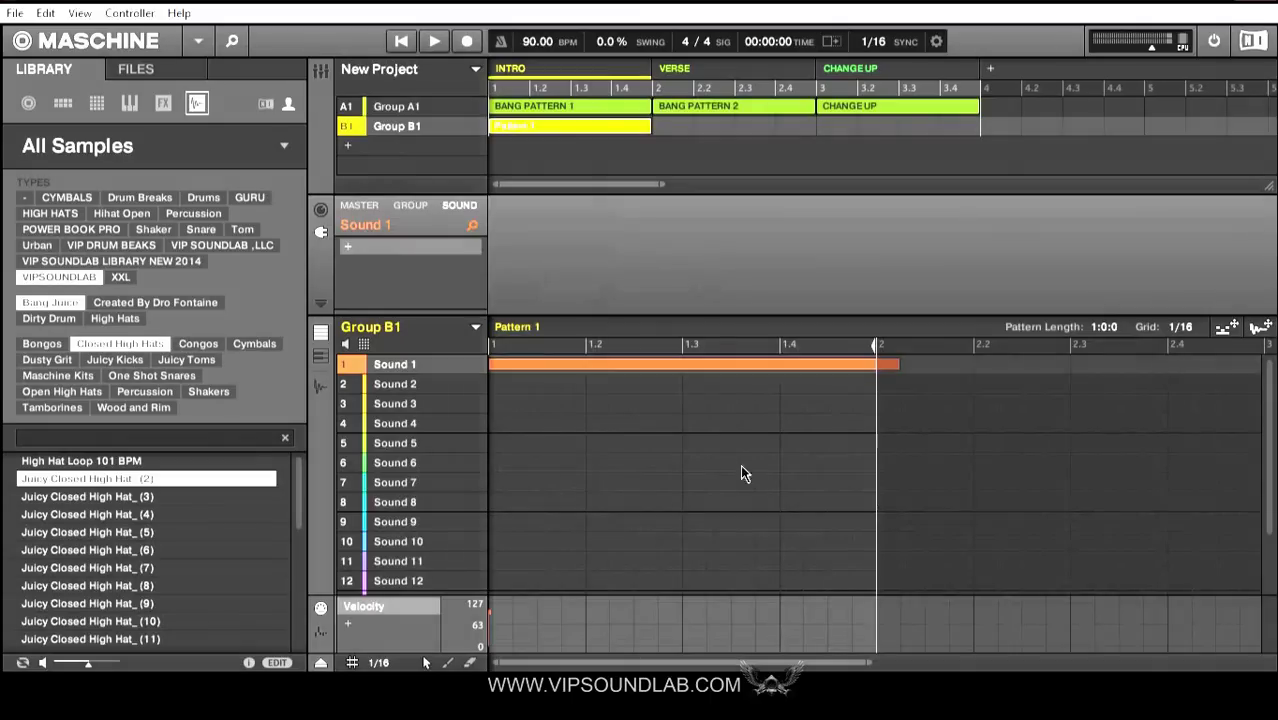
Rename the Group B1 pattern as SYNTH / VST / AU / AAX.
double_click(546, 330)
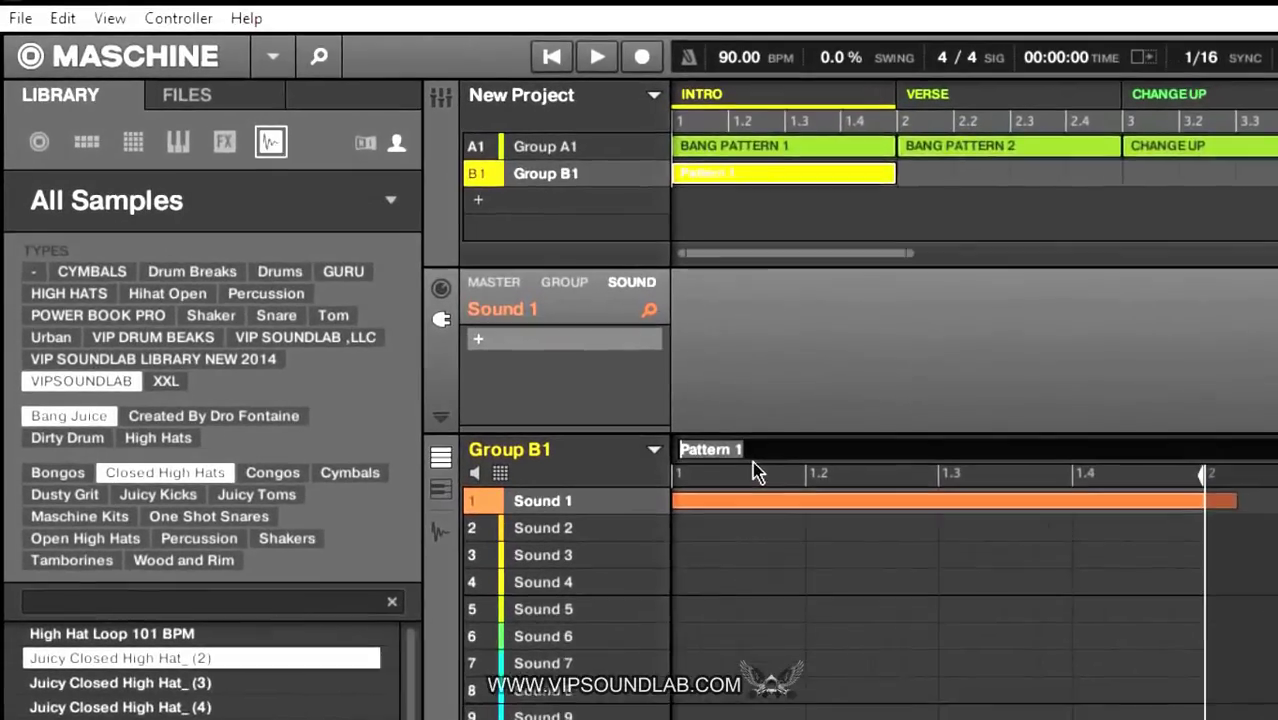
type("SYNTH / VST / AU / AAX")
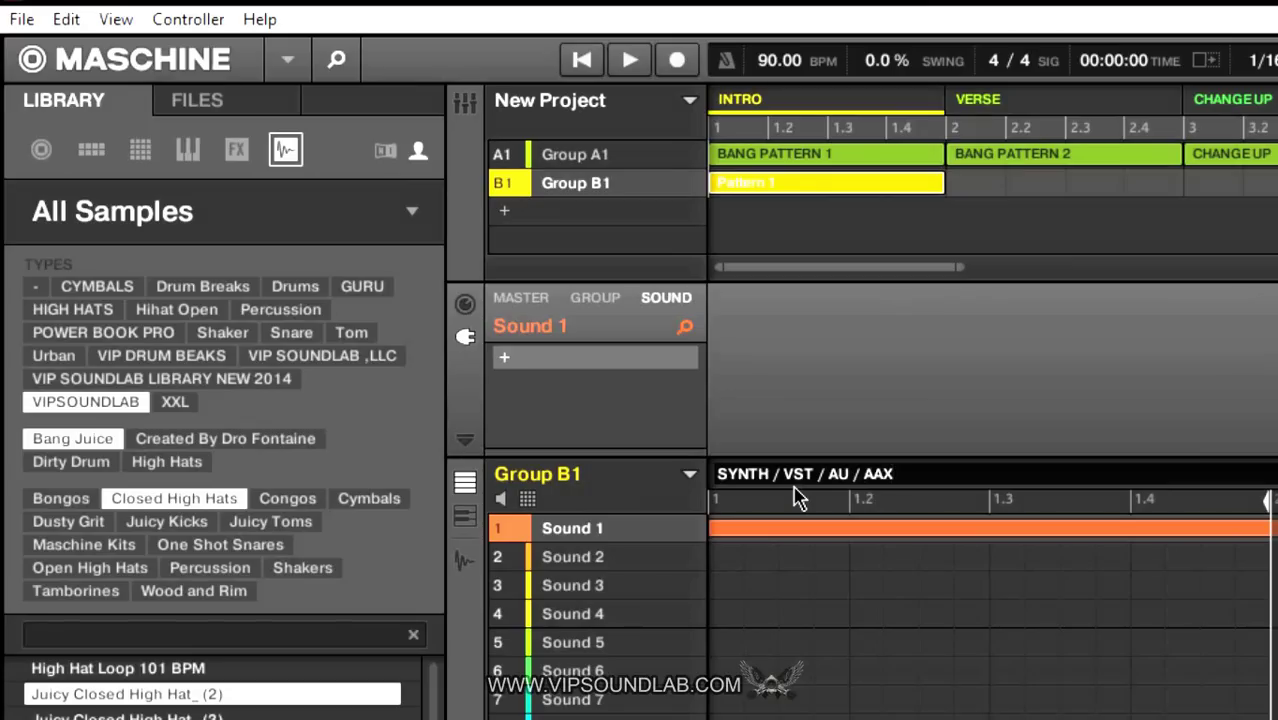
key("Return")
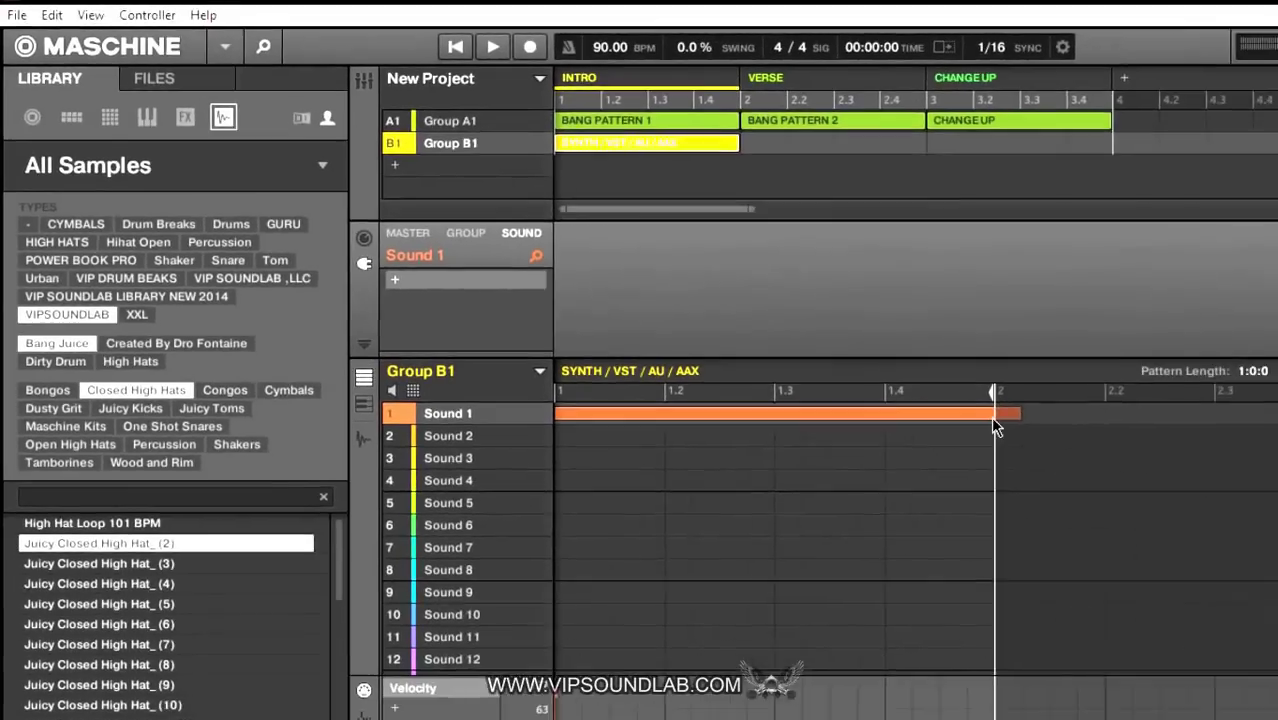
Shorten the Sound 1 note to end at bar 2 and show it in the piano roll.
left_click_drag(1268, 528, 1277, 542)
left_click_drag(898, 375, 890, 366)
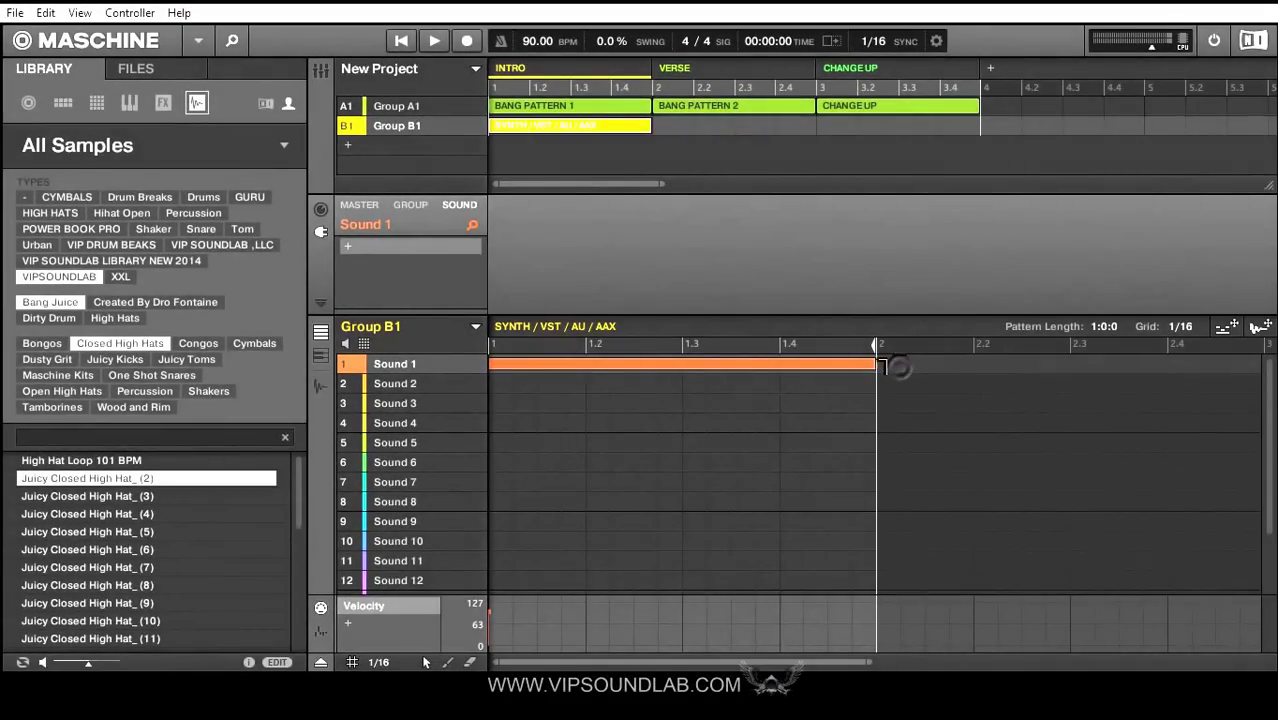
left_click(320, 356)
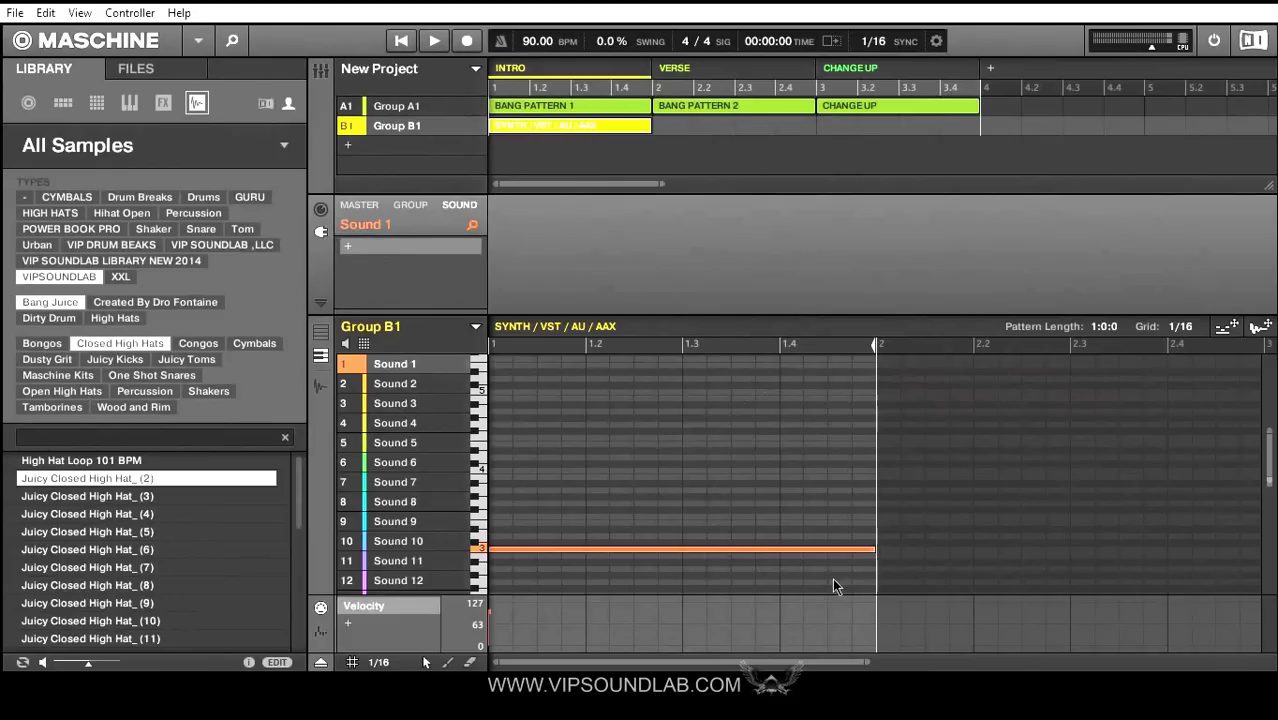
Extend the SYNTH / VST / AU / AAX pattern's length to 2 bars.
left_click_drag(870, 662, 955, 650)
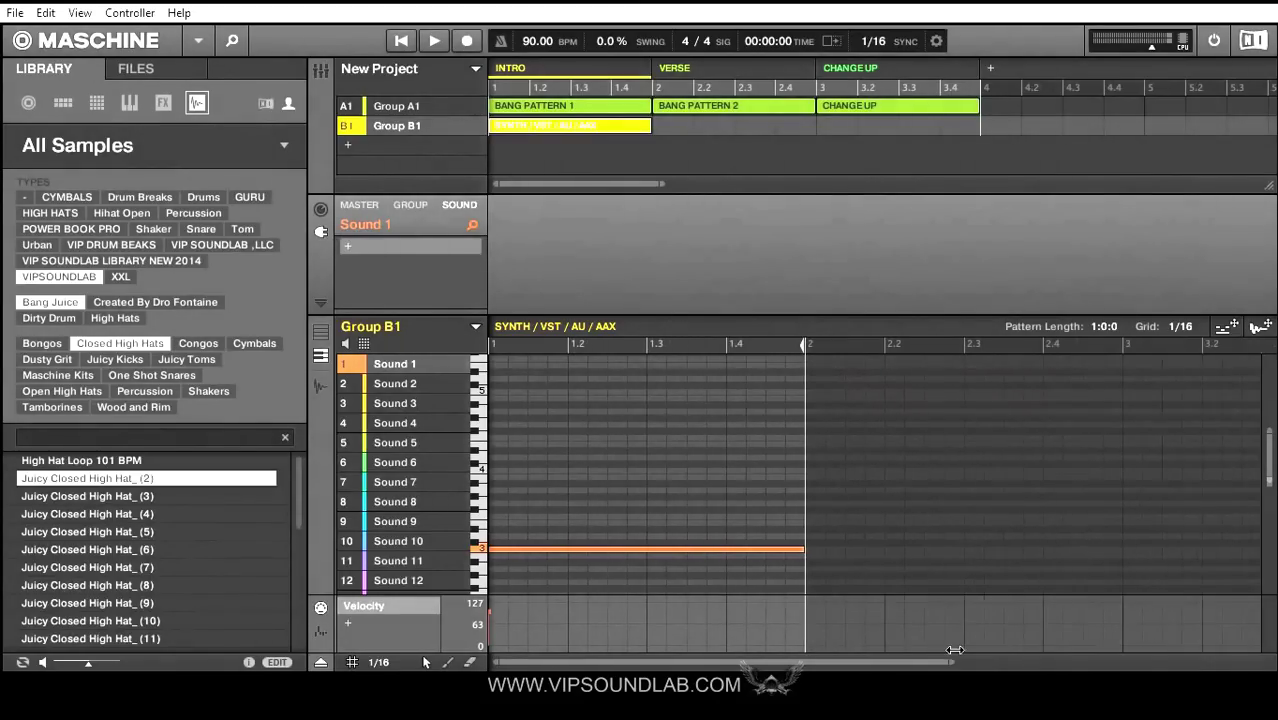
mouse_move(805, 348)
left_mouse_down()
mouse_move(1140, 380)
mouse_move(1122, 383)
left_mouse_up()
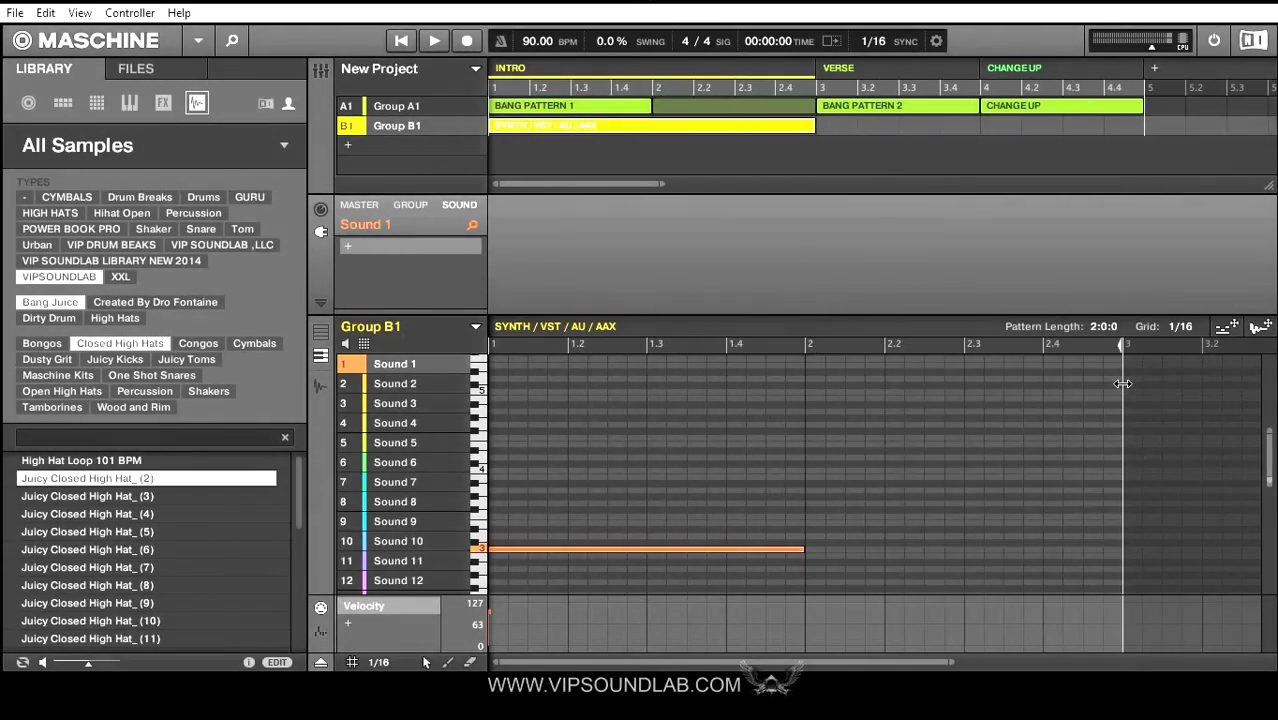
mouse_move(1122, 383)
left_mouse_down()
mouse_move(811, 379)
mouse_move(1078, 381)
mouse_move(1124, 406)
left_mouse_up()
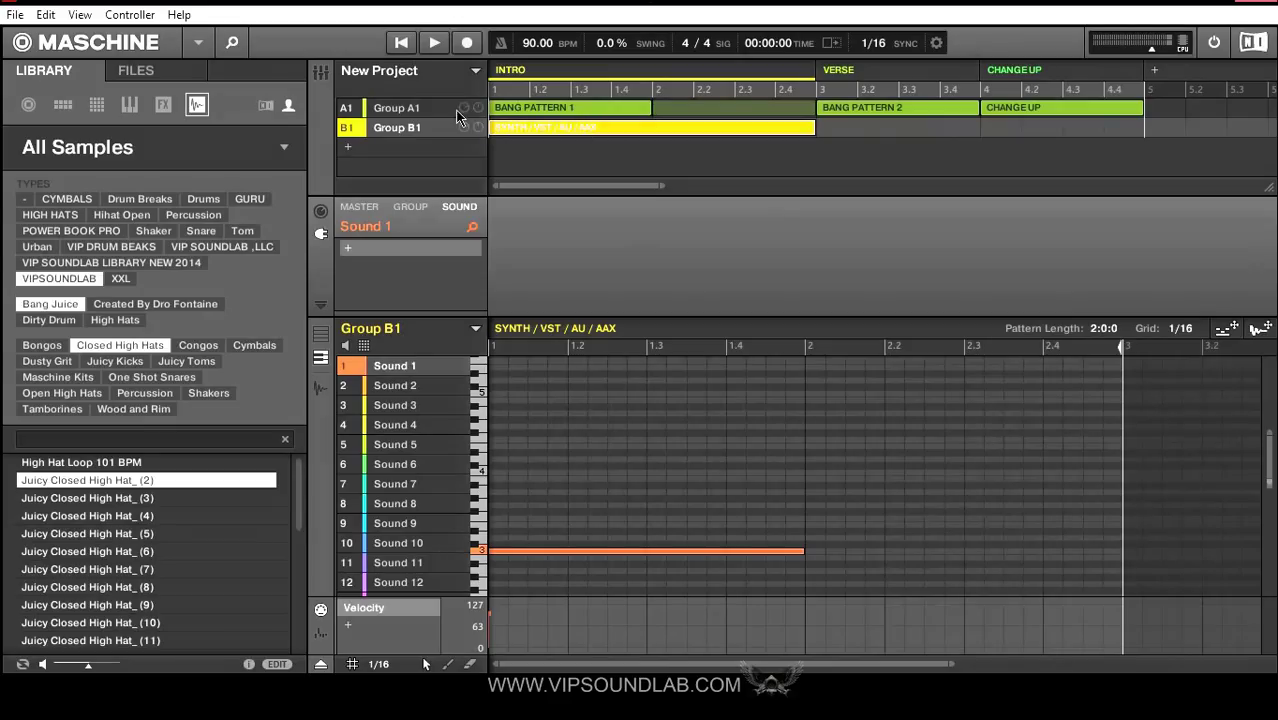
Extend BANG PATTERN 1 in Group A1 to 2 bars.
left_click(400, 108)
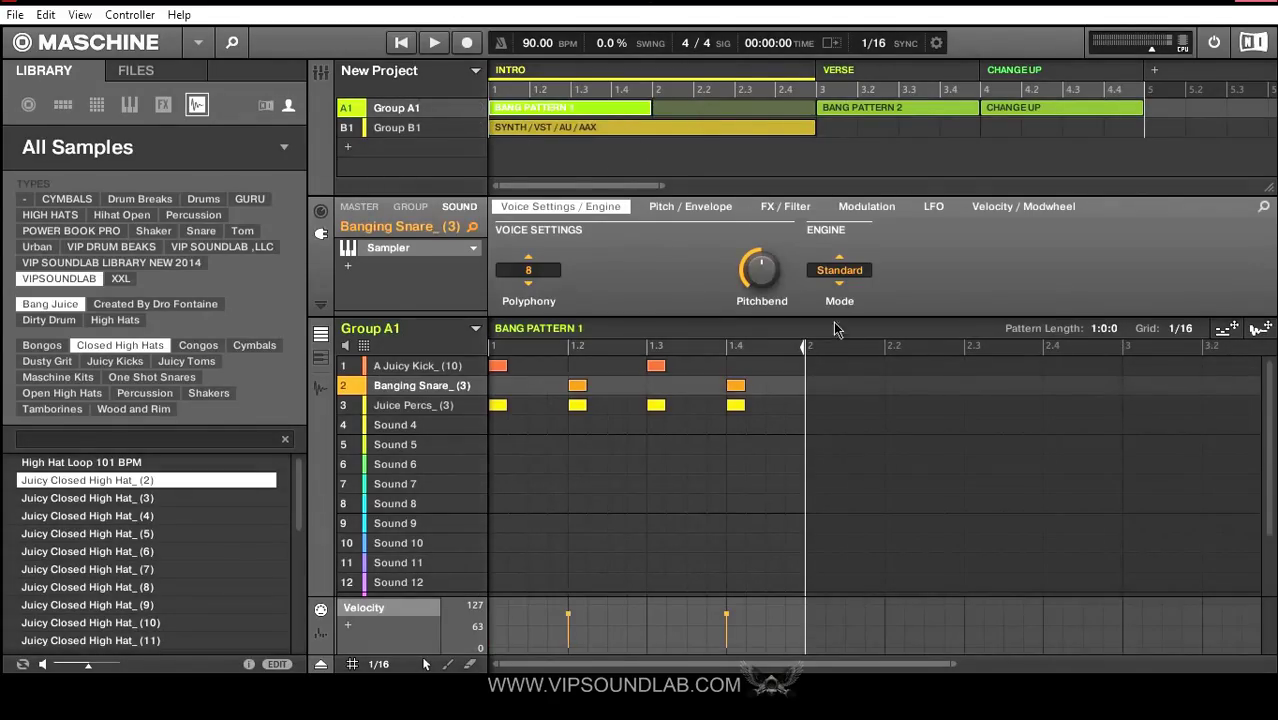
mouse_move(806, 346)
left_mouse_down()
mouse_move(1119, 378)
mouse_move(806, 378)
left_mouse_up()
left_click_drag(806, 350, 1115, 388)
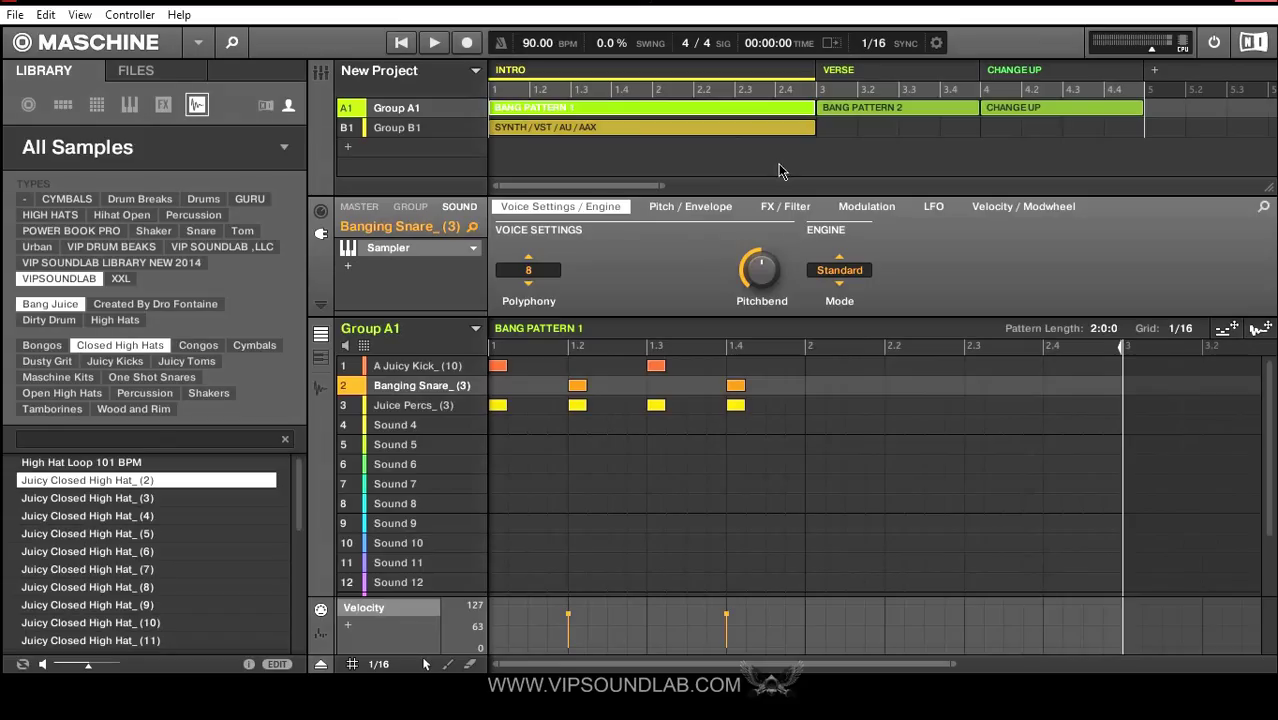
Copy all kick, snare and percussion hits from bar 1 of BANG PATTERN 1 into bar 2.
left_click_drag(796, 362, 487, 460)
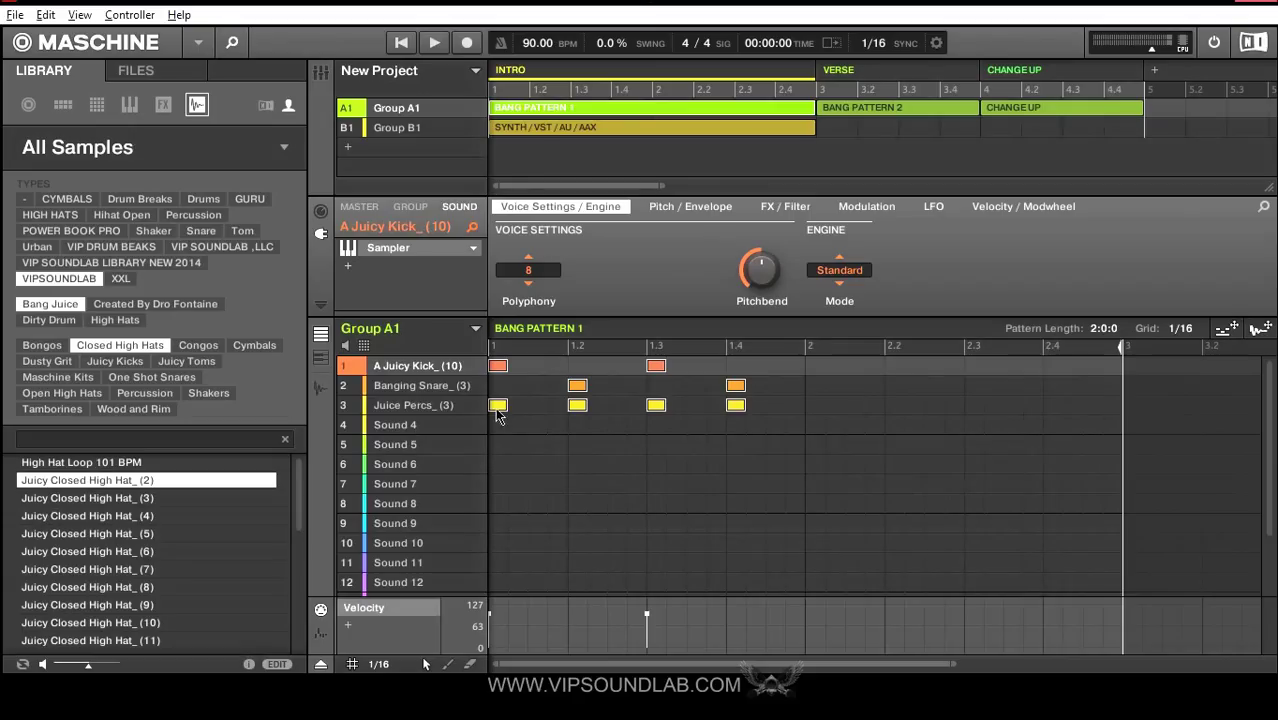
left_click_drag(499, 405, 757, 445)
key("Right")
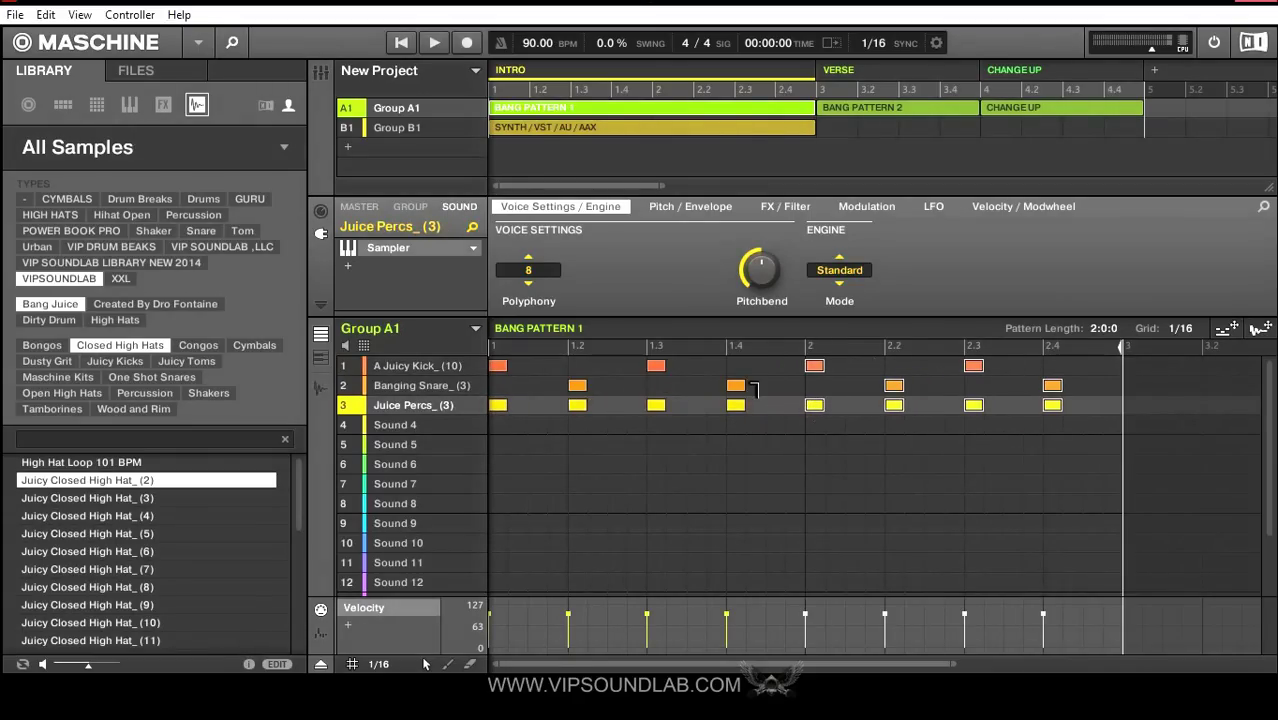
Draw two higher one-bar notes above the existing Group B1 note and copy the three-note chord into bar 2 at a higher pitch.
left_click(416, 130)
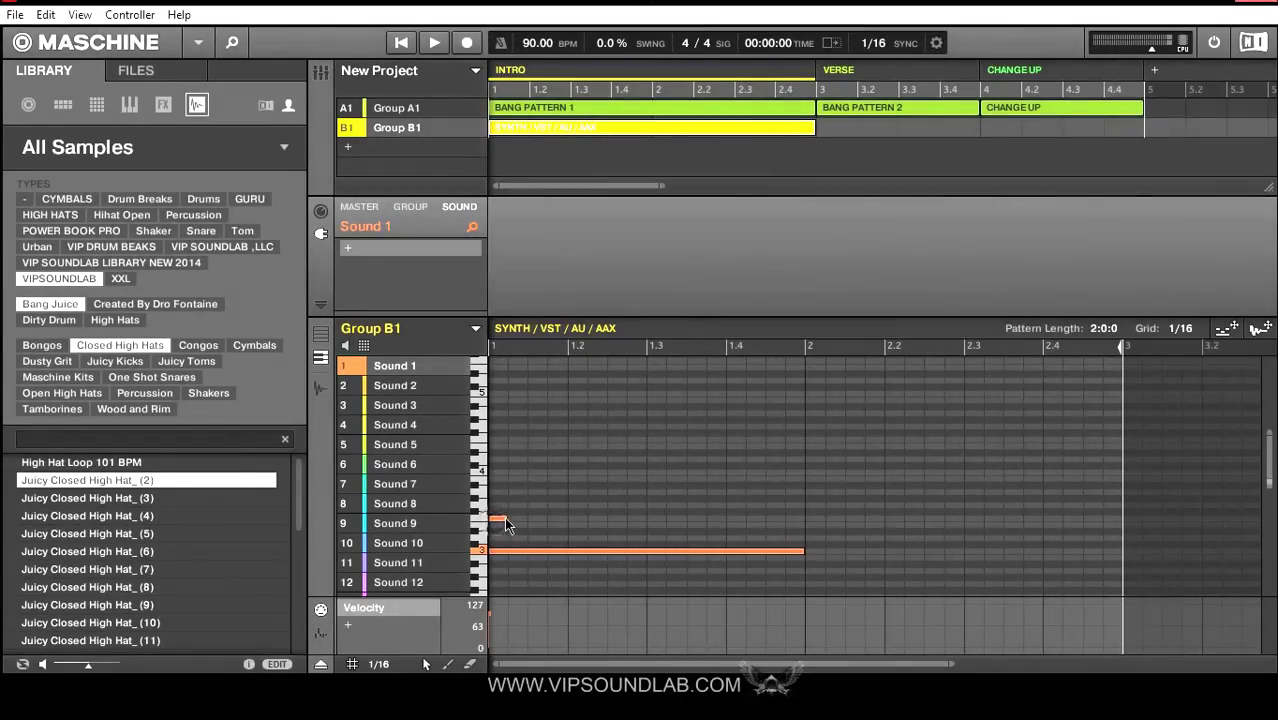
left_click_drag(504, 516, 805, 503)
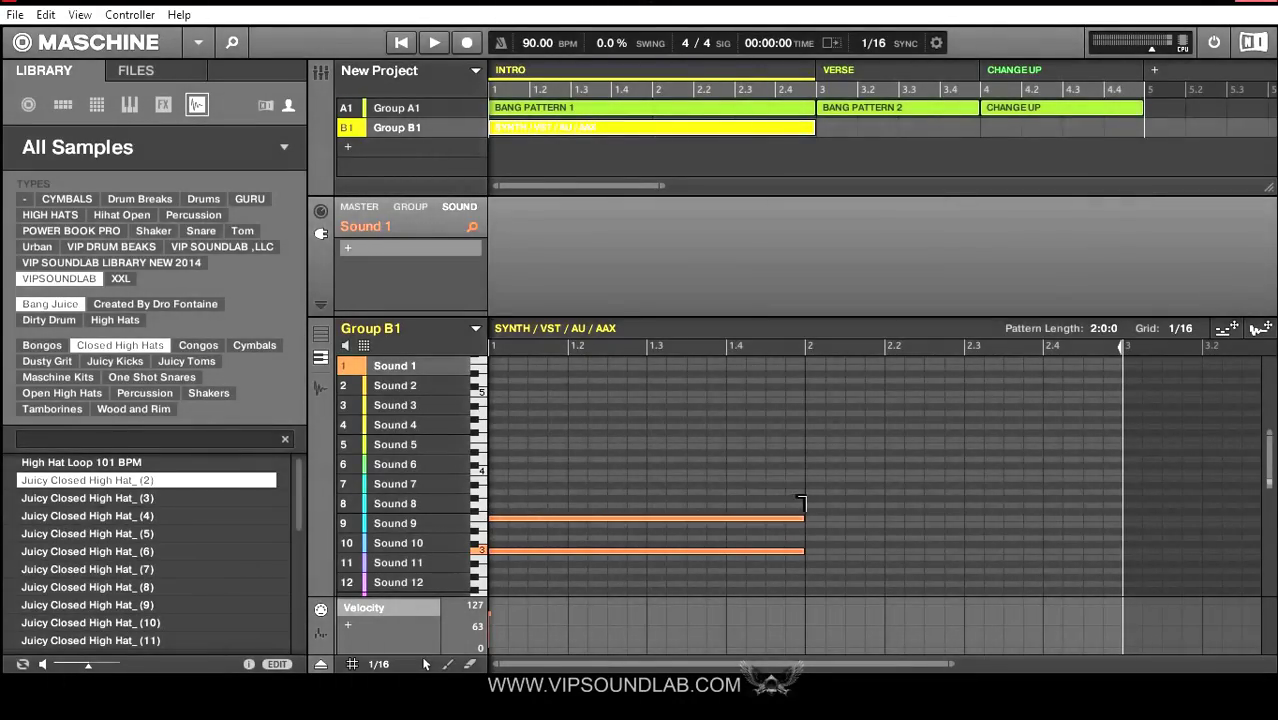
left_click(497, 486)
left_click_drag(503, 486, 804, 498)
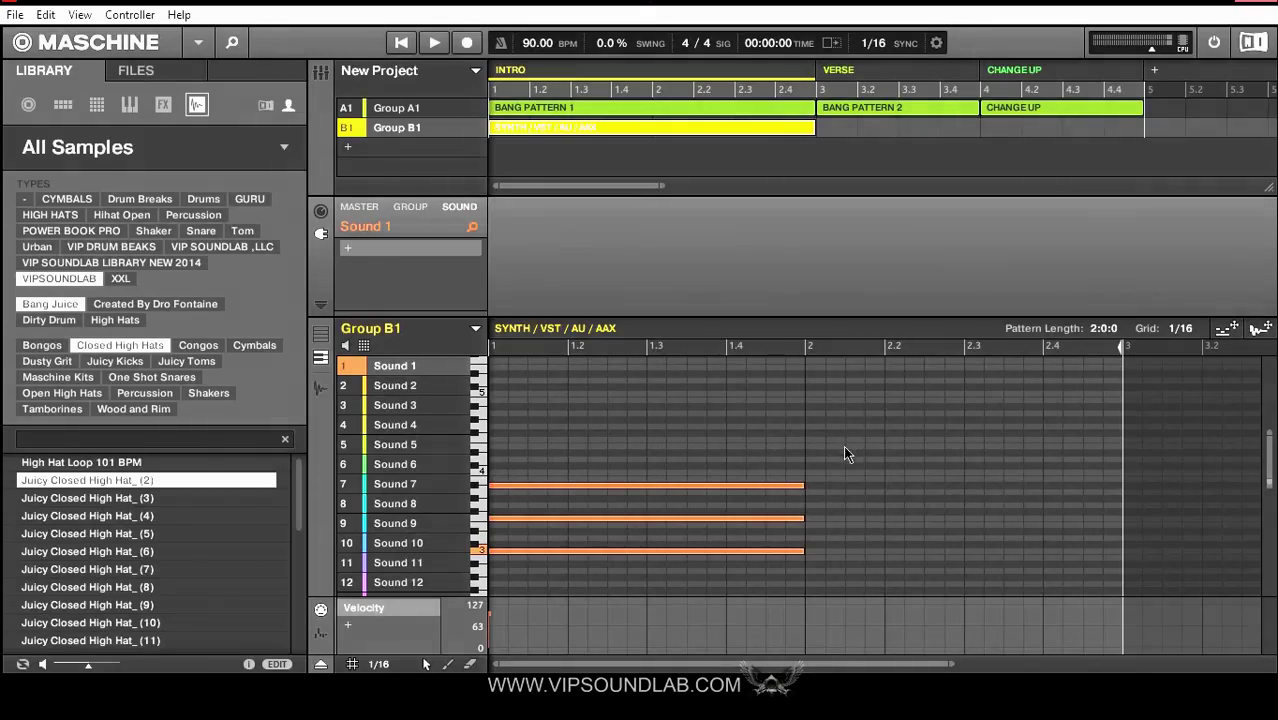
left_click_drag(835, 450, 844, 474)
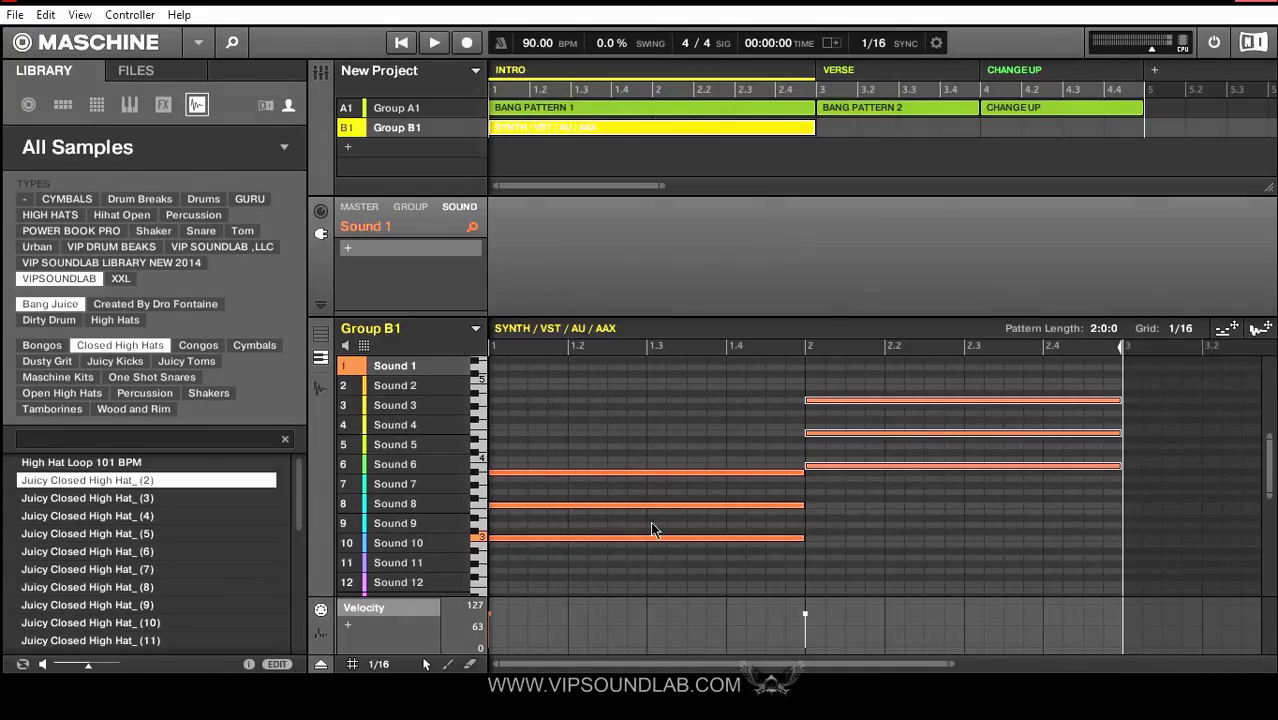
Duplicate the SYNTH / VST / AU / AAX pattern in Group B1.
left_click(476, 329)
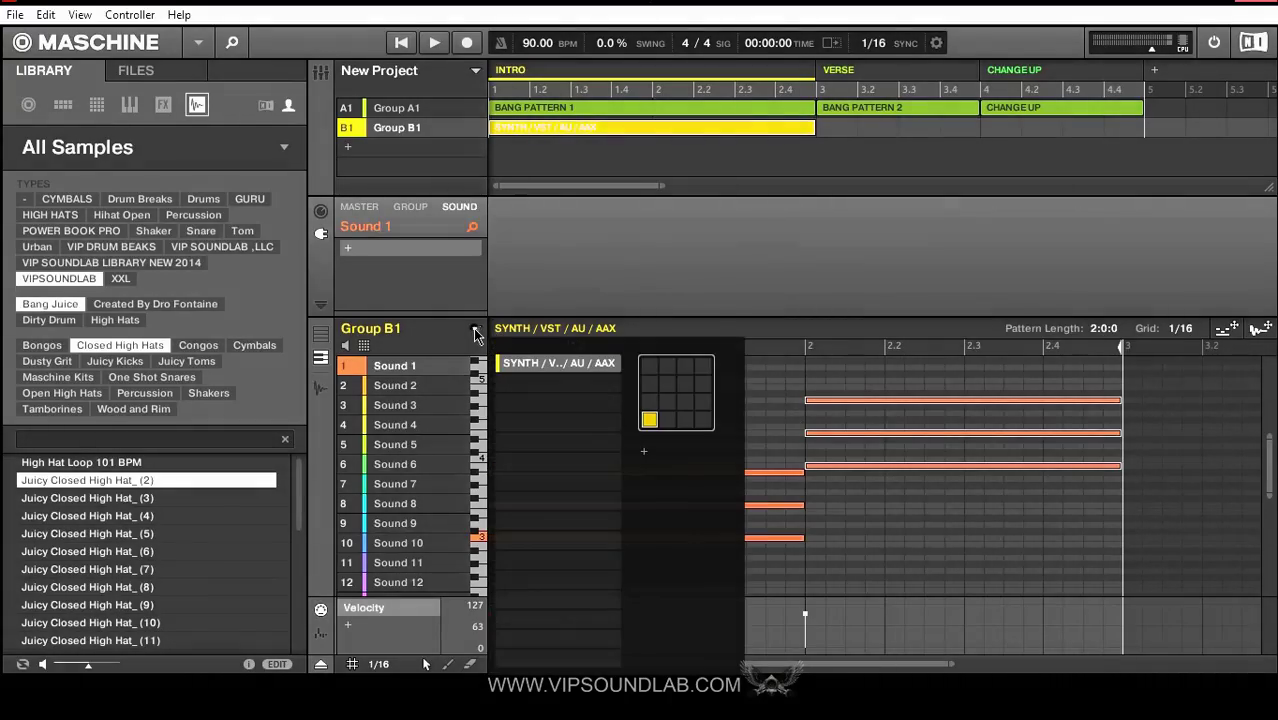
right_click(577, 366)
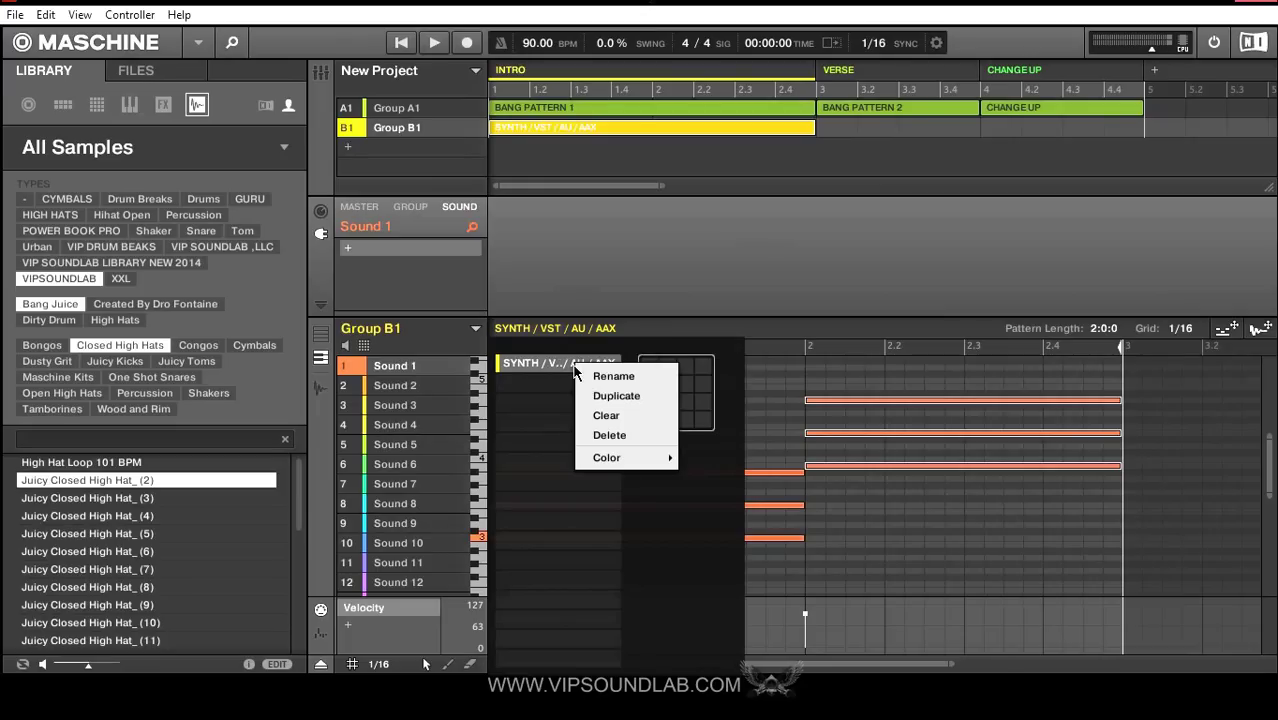
left_click(598, 397)
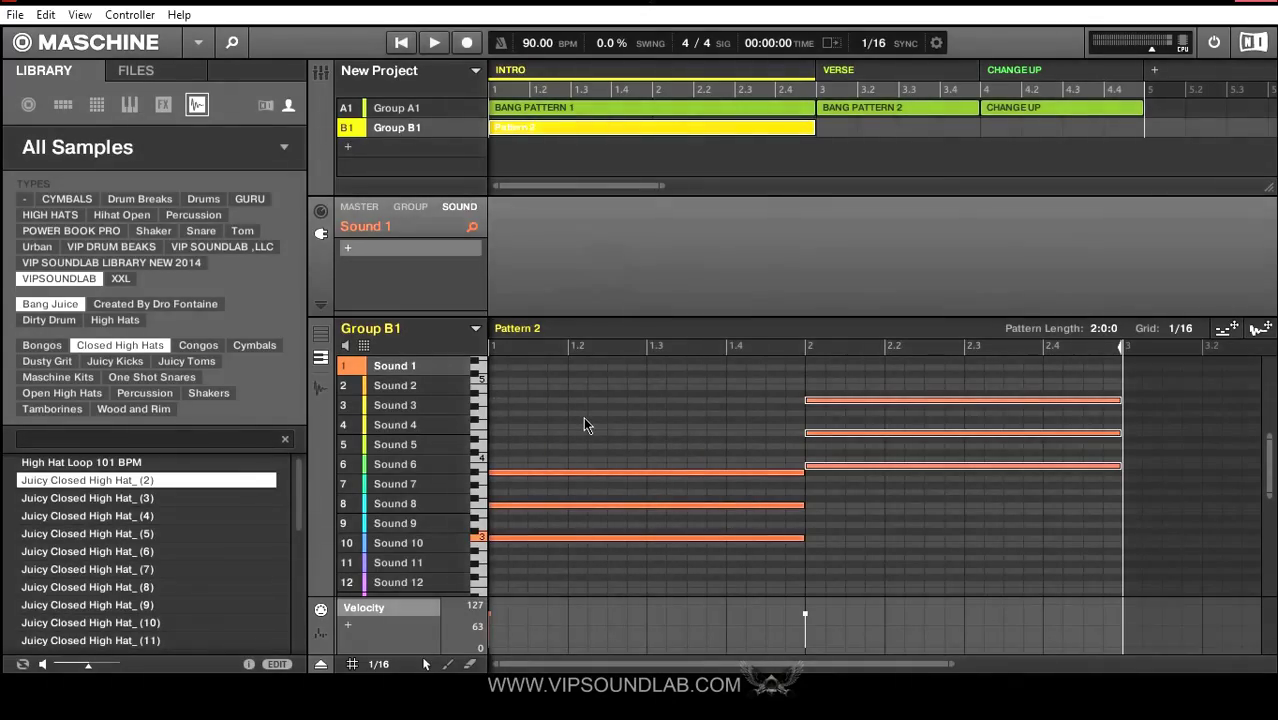
Add a one-bar note below the bar 2 chord and shorten the three bar 1 notes to end about a sixteenth past 1.3.
left_click(812, 491)
left_click_drag(819, 491, 1125, 493)
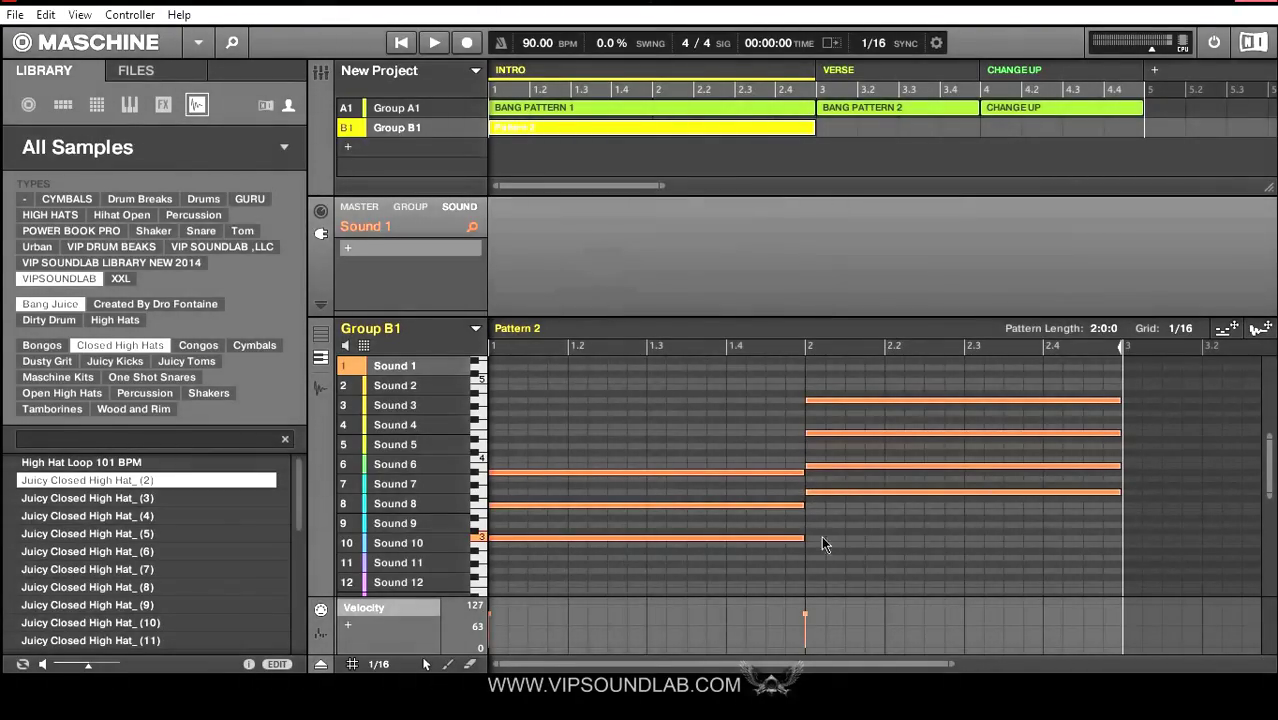
left_click_drag(800, 536, 665, 545)
left_click_drag(801, 506, 665, 506)
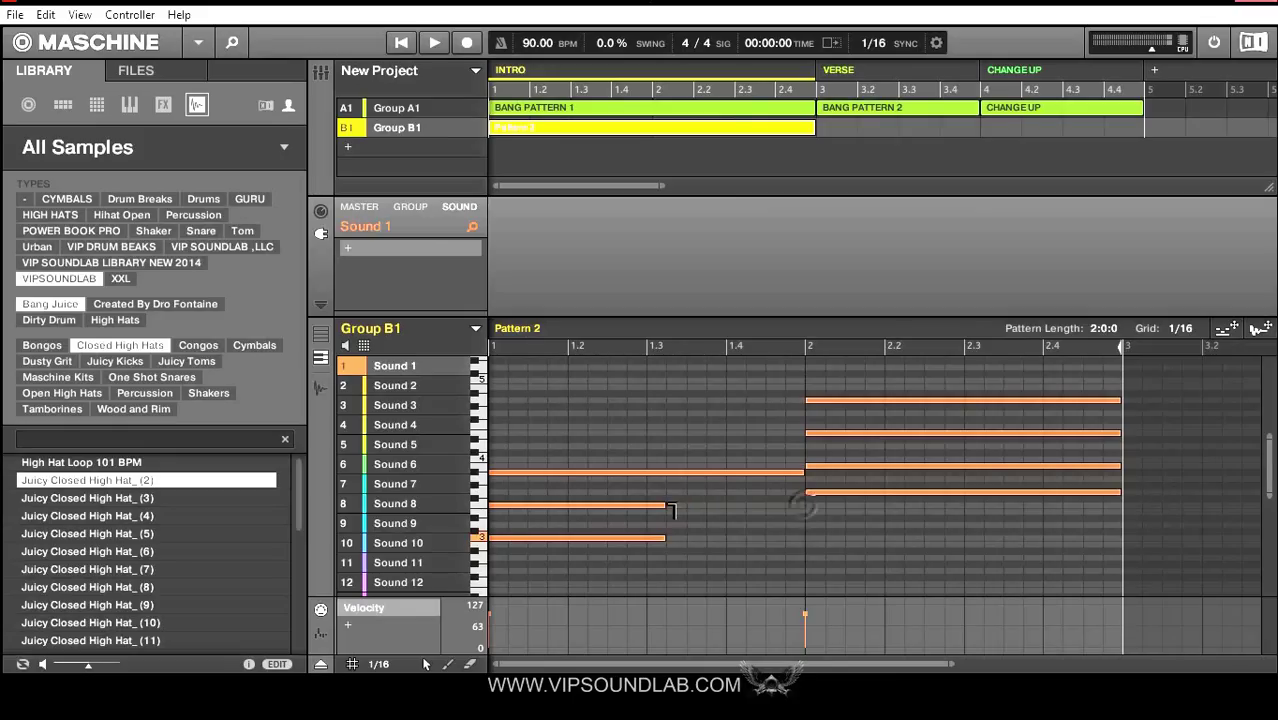
left_click_drag(805, 474, 665, 472)
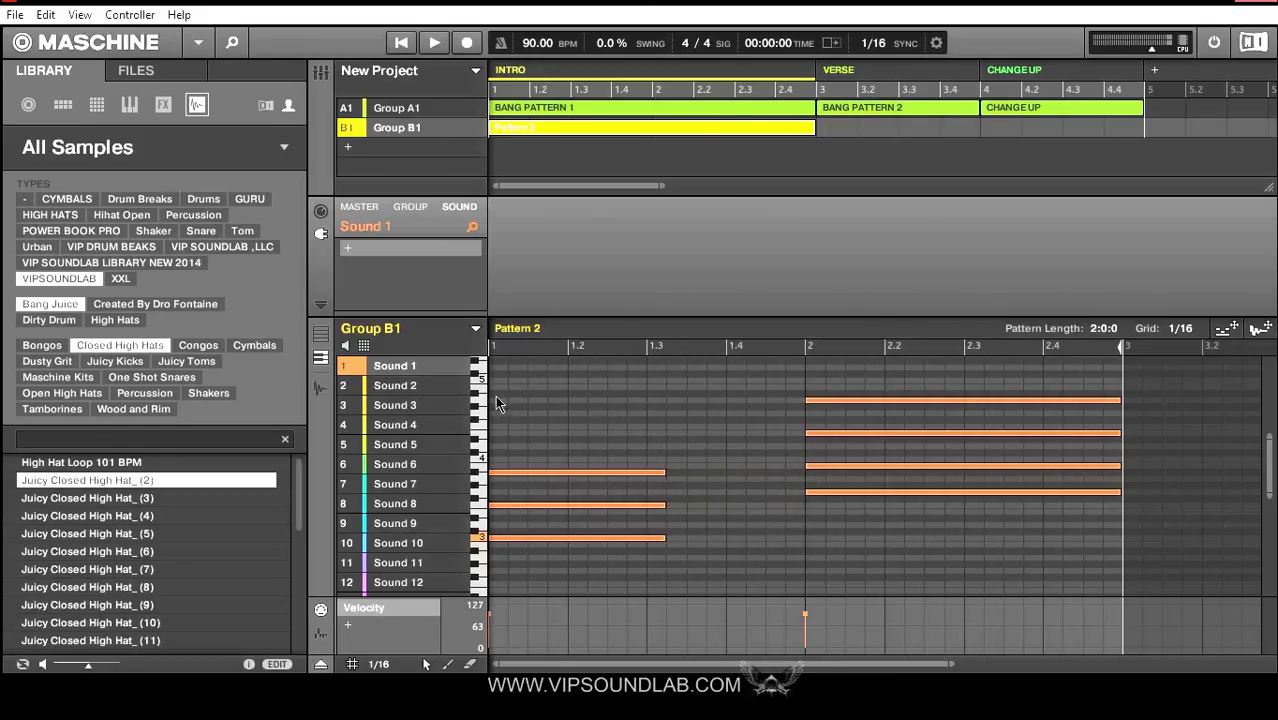
Rename the duplicated Group B1 pattern as SYNTH PATTERN 2.
double_click(539, 326)
type("SYNTH")
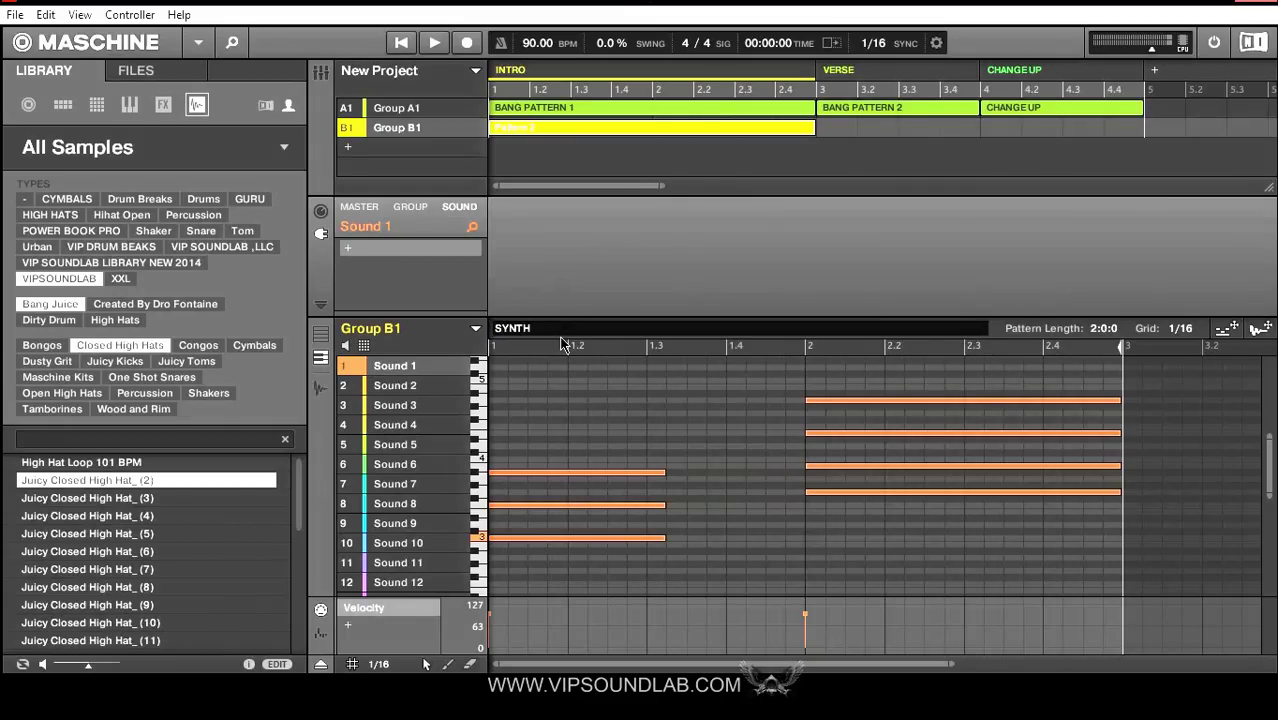
type(" PATTERN 2")
key("Return")
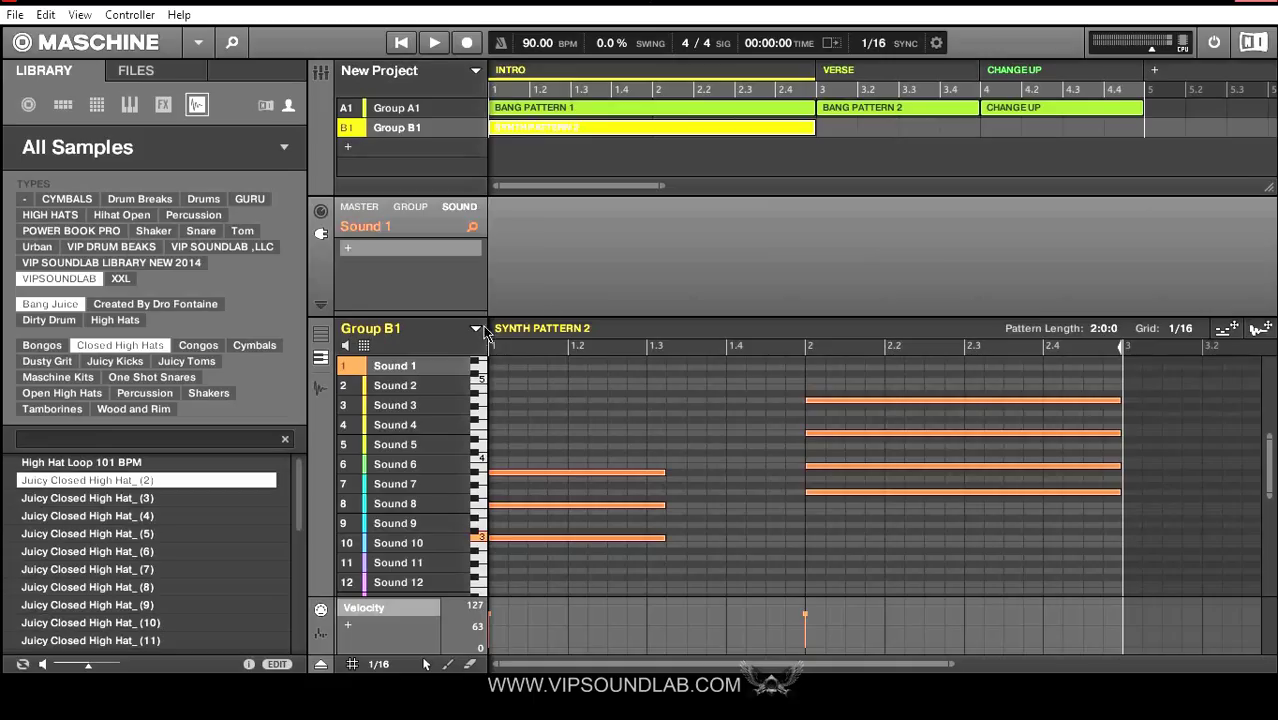
Assign SYNTH PATTERN 2 to the VERSE scene and the SYNTH / VST / AU / AAX pattern to the INTRO scene for Group B1.
left_click(912, 66)
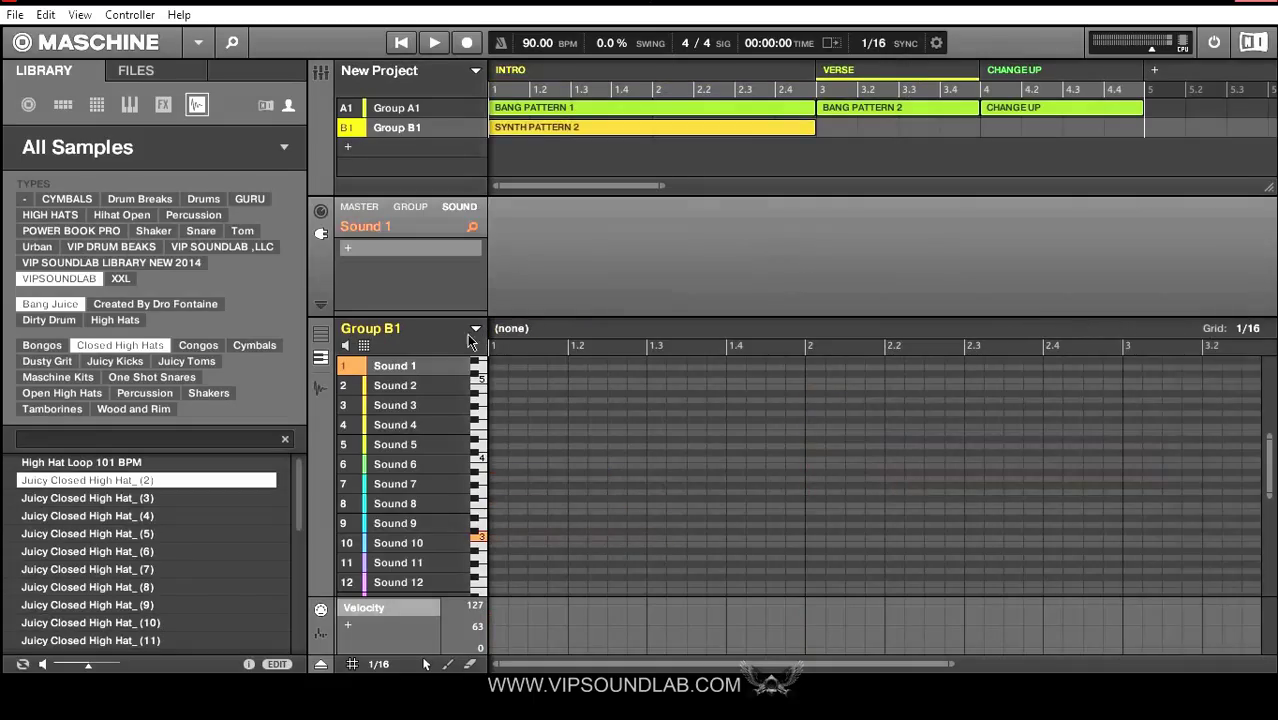
left_click(500, 330)
left_click(535, 383)
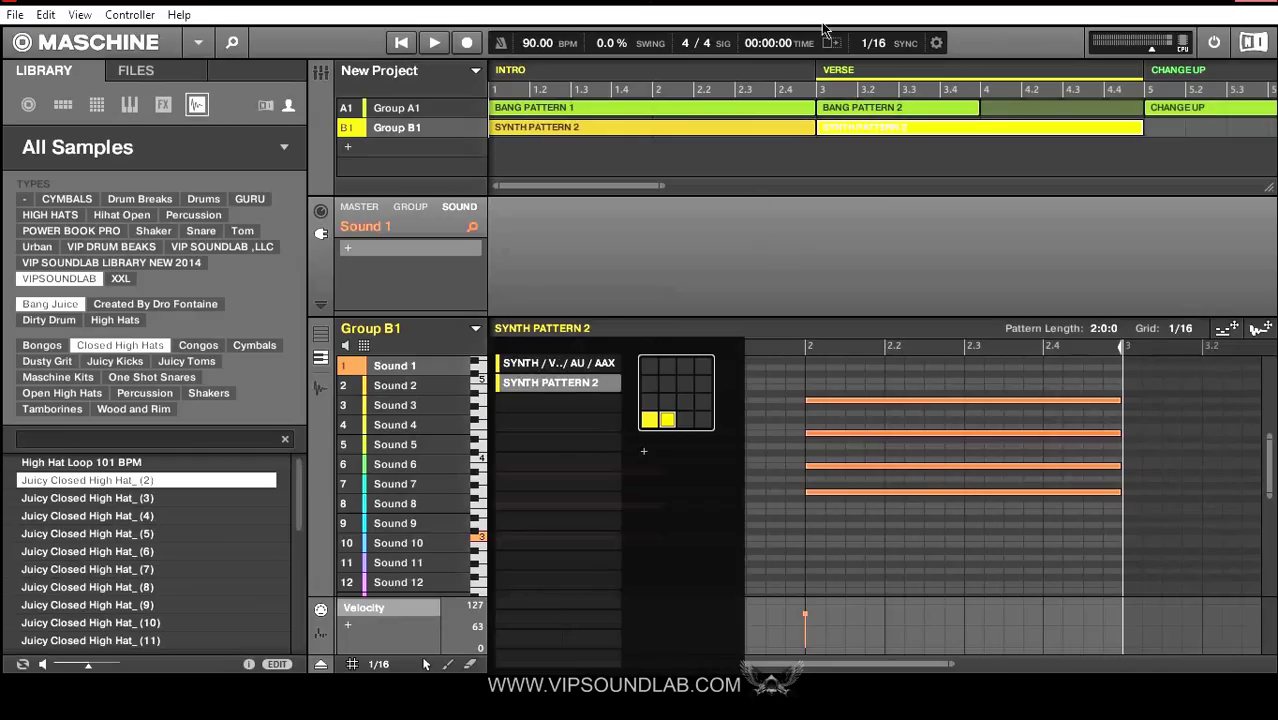
left_click(727, 66)
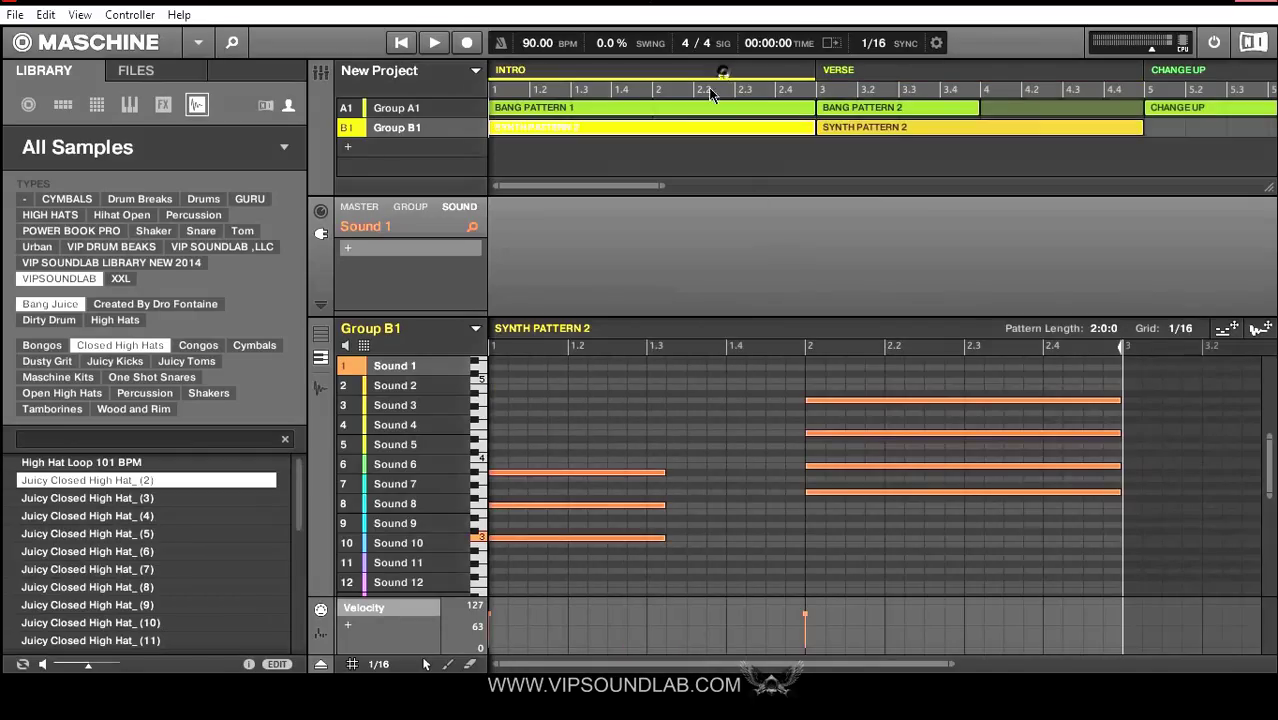
left_click(490, 330)
left_click(531, 365)
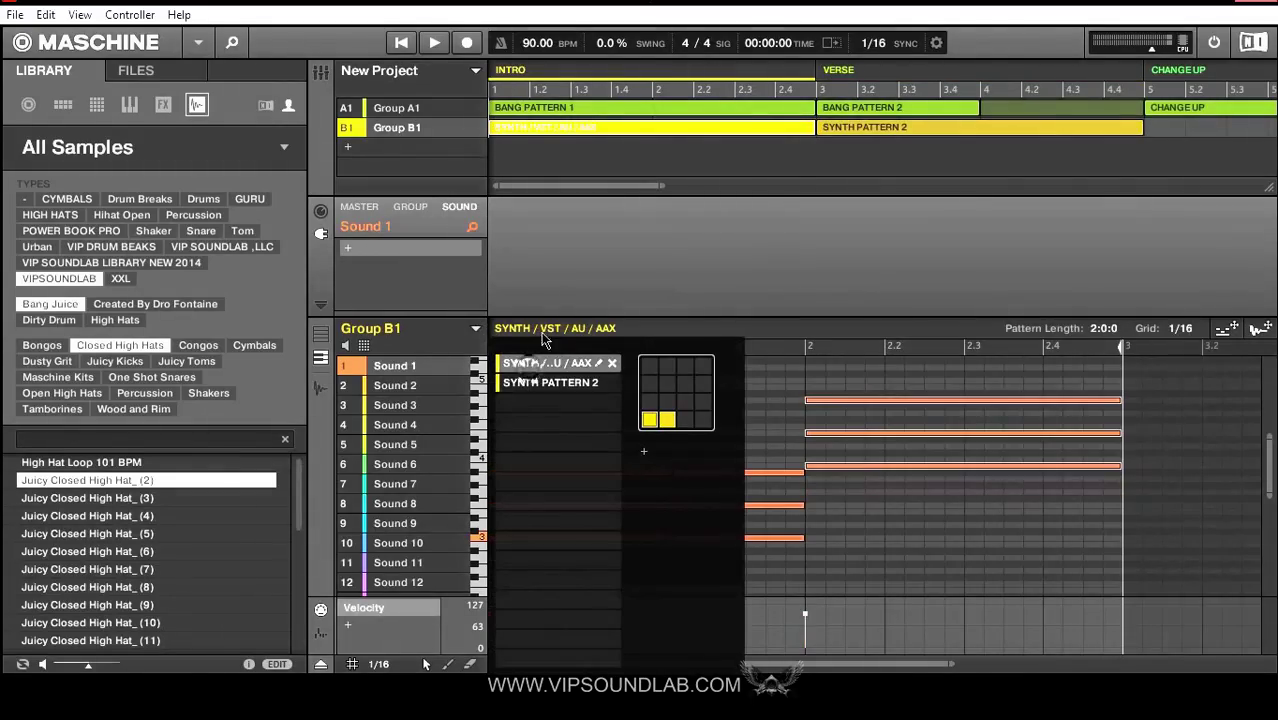
Compare the Group B1 synth patterns by switching back and forth between the INTRO and VERSE scenes.
left_click(872, 72)
left_click(785, 76)
left_click(860, 76)
left_click(790, 76)
left_click(843, 76)
left_click(792, 78)
left_click(856, 70)
left_click(786, 80)
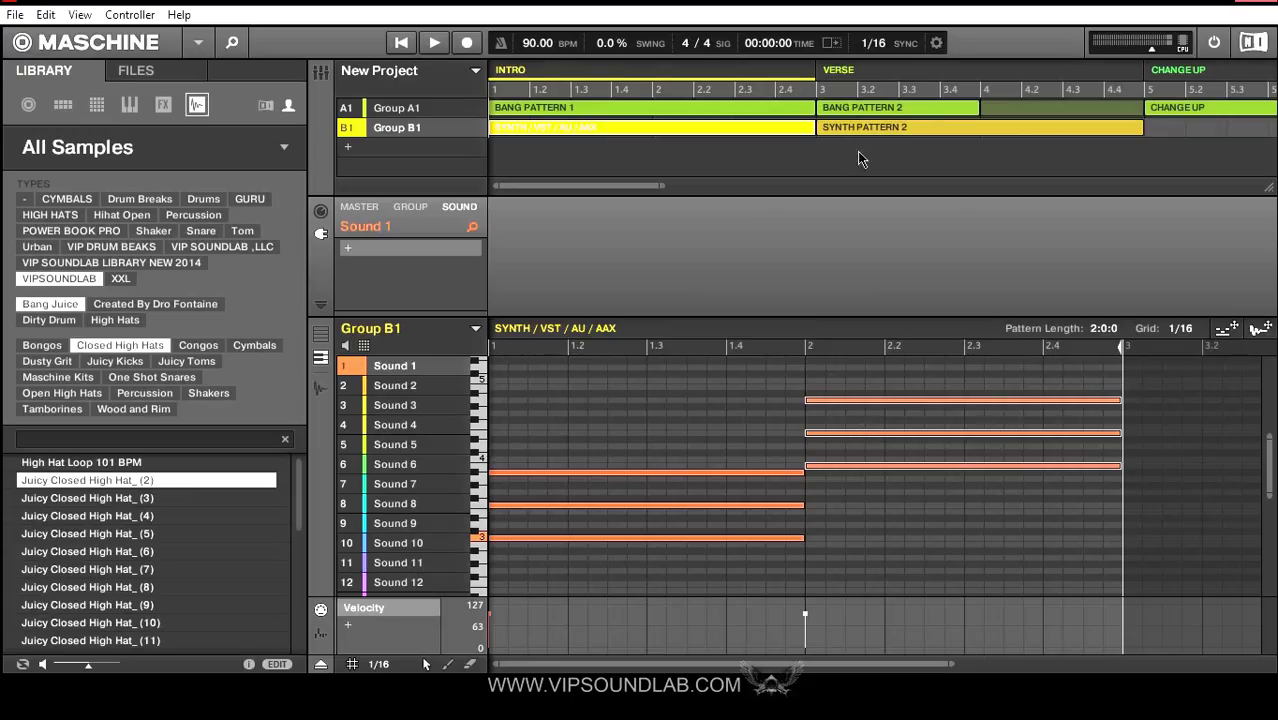
left_click(850, 72)
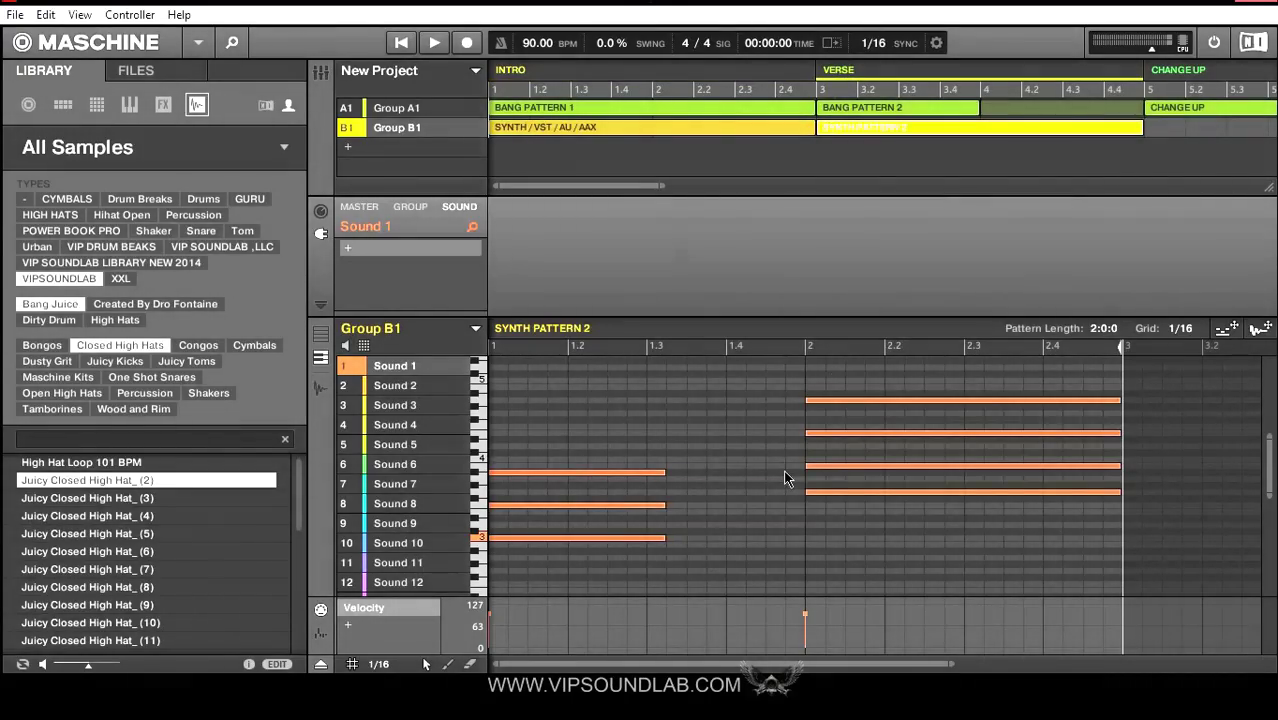
Extend BANG PATTERN 2 in Group A1 to 2 bars and copy all its bar 1 hits into bar 2.
left_click_drag(664, 191, 812, 190)
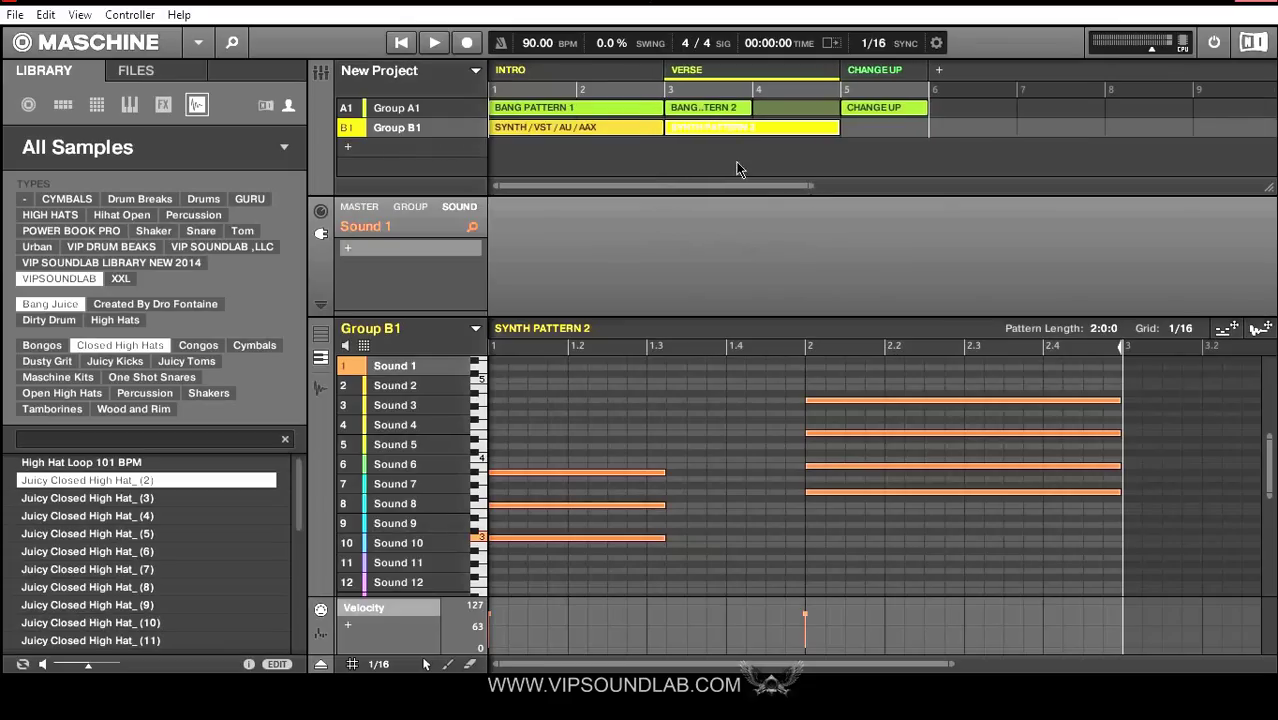
double_click(731, 67)
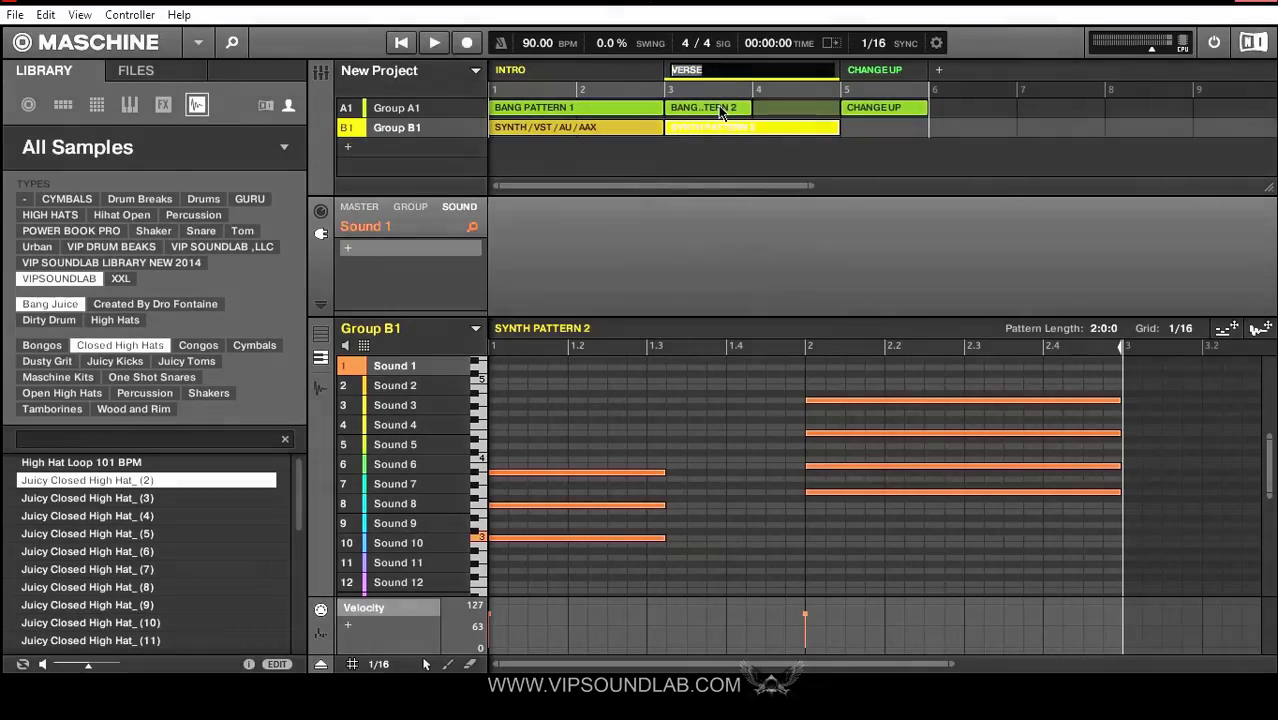
left_click(423, 111)
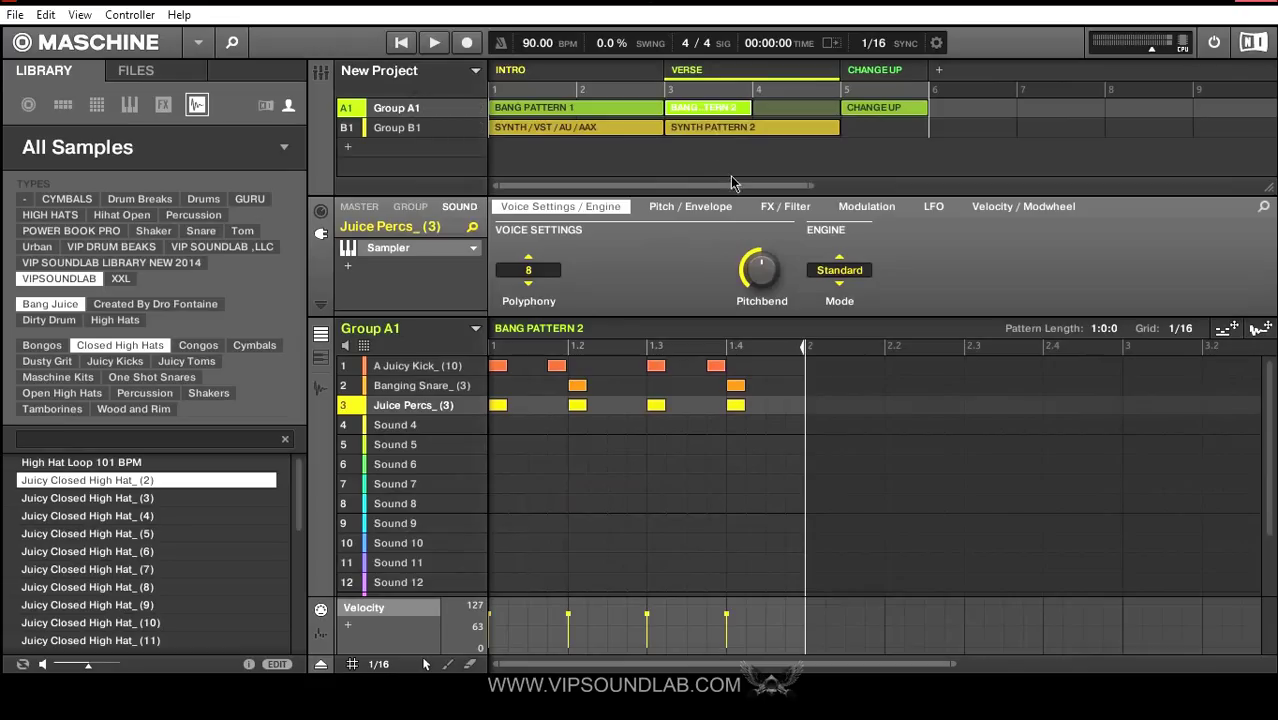
left_click_drag(803, 347, 1122, 364)
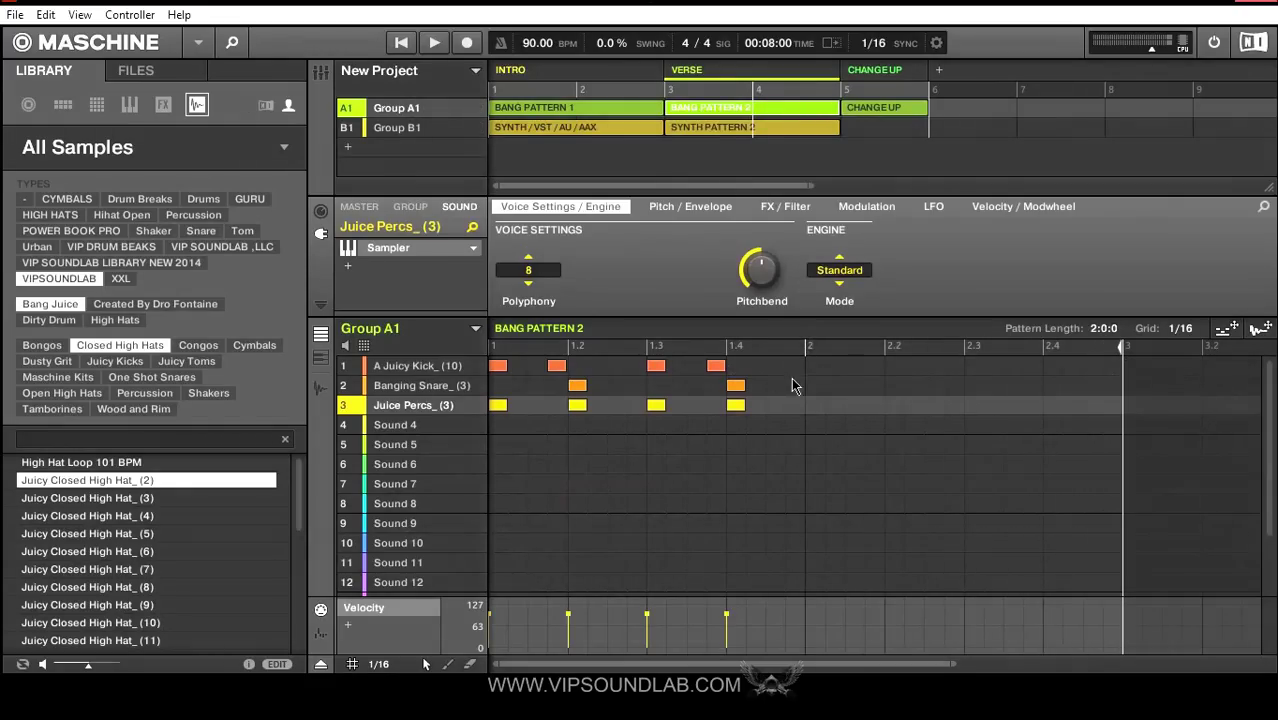
left_click_drag(806, 354, 485, 478)
left_click_drag(498, 405, 815, 405)
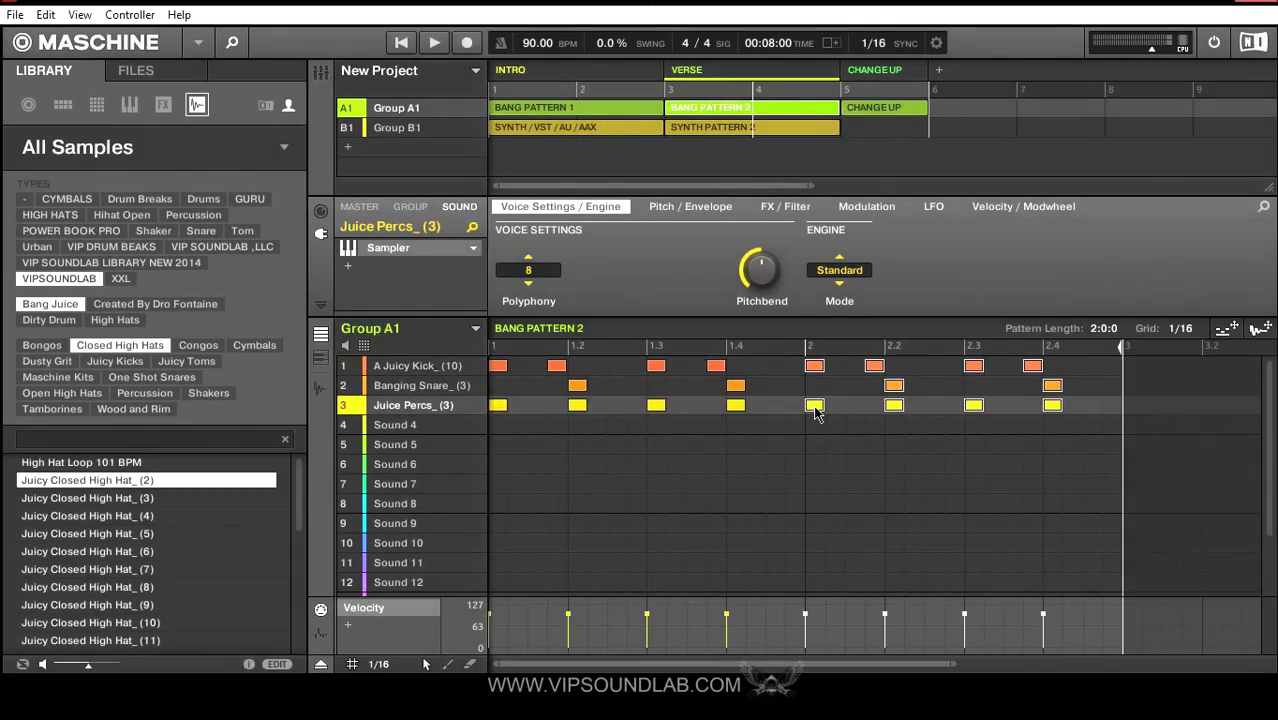
Select the INTRO scene and examine the user sample folder locations in the Library preferences.
left_click(629, 80)
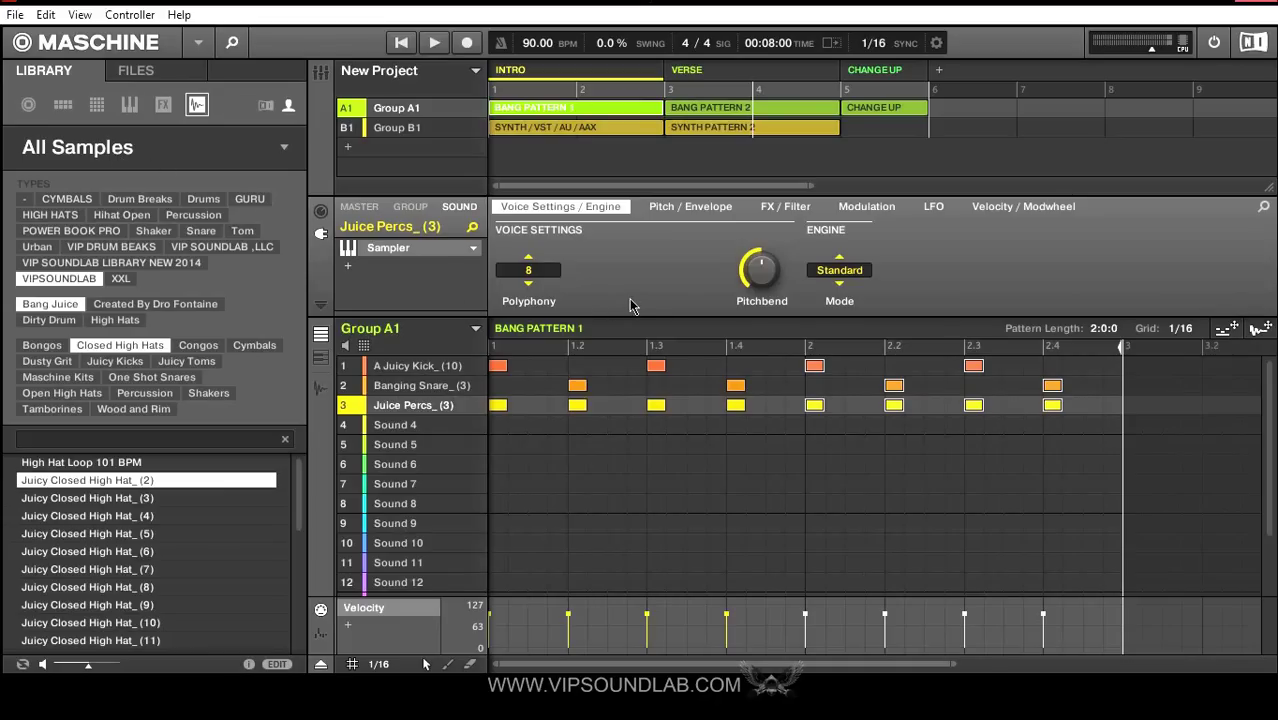
left_click(86, 156)
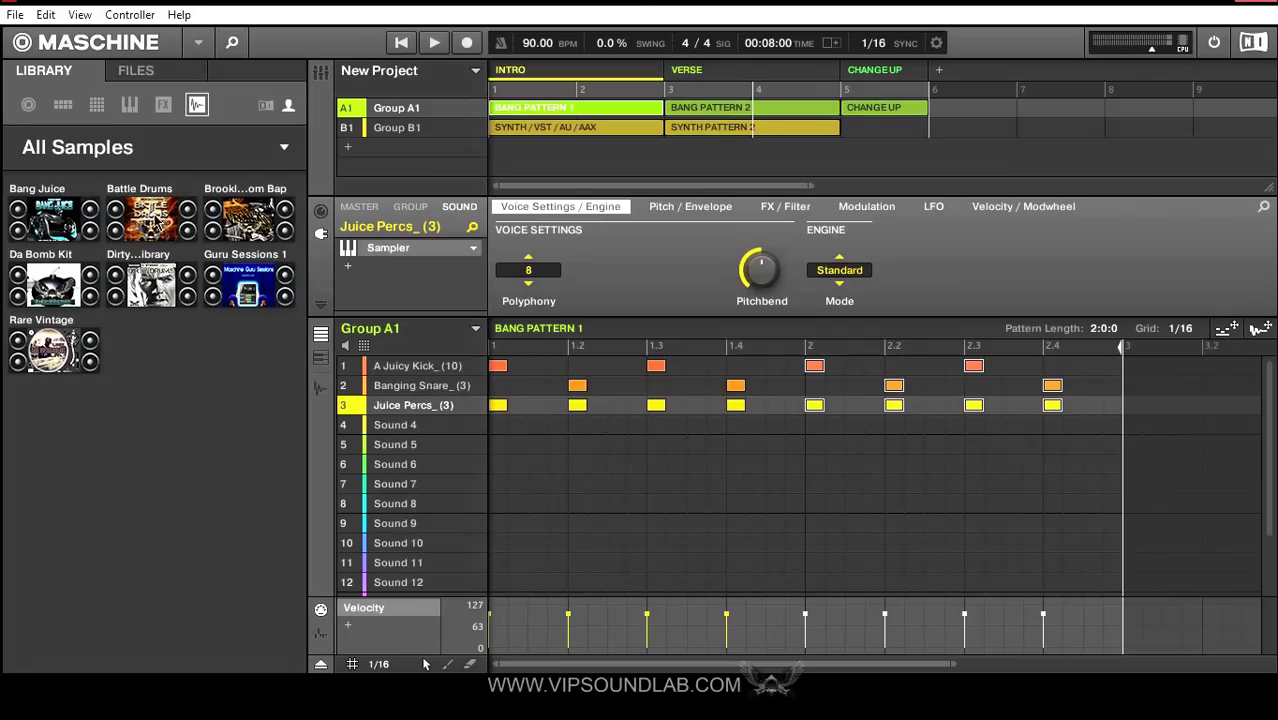
left_click(15, 16)
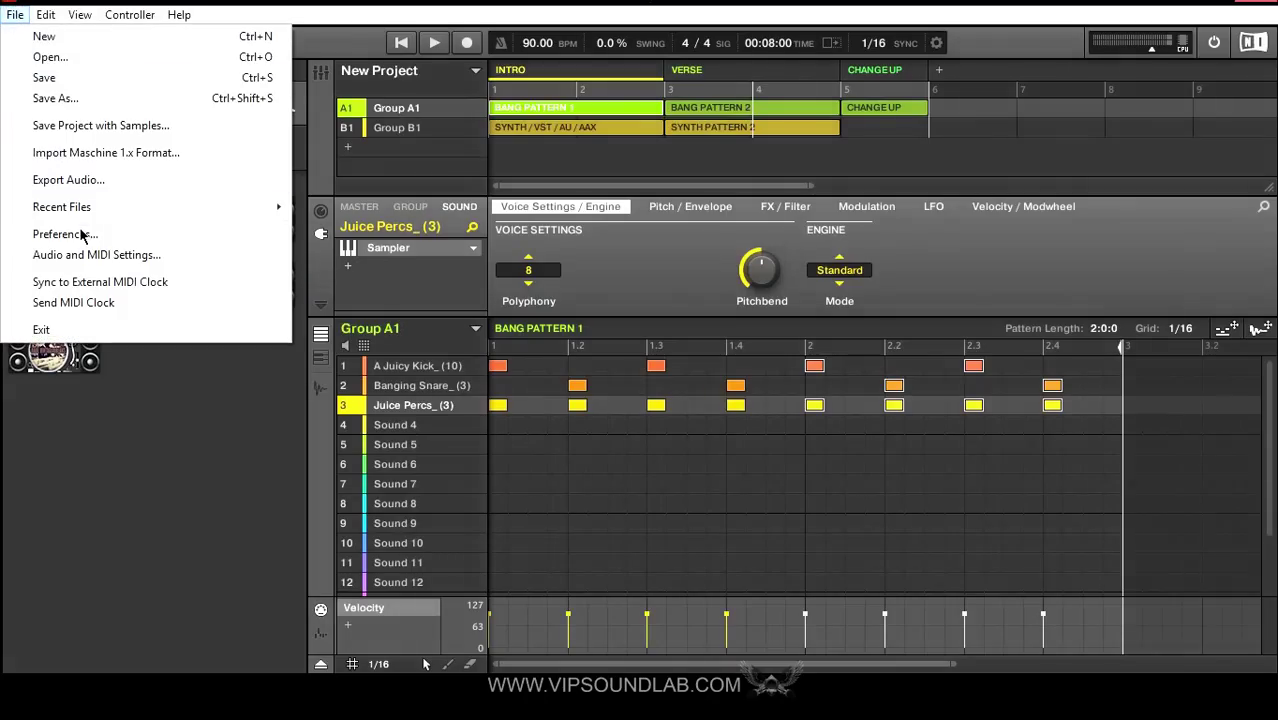
left_click(130, 234)
left_click(322, 219)
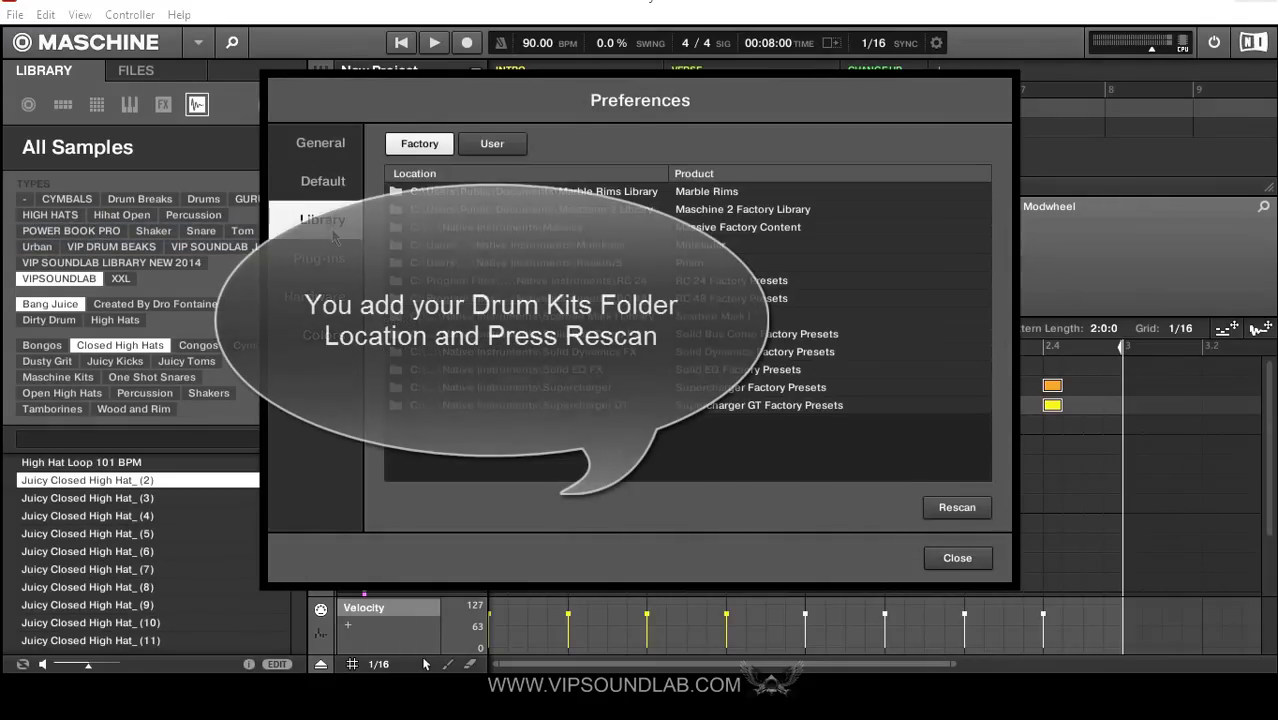
left_click(505, 144)
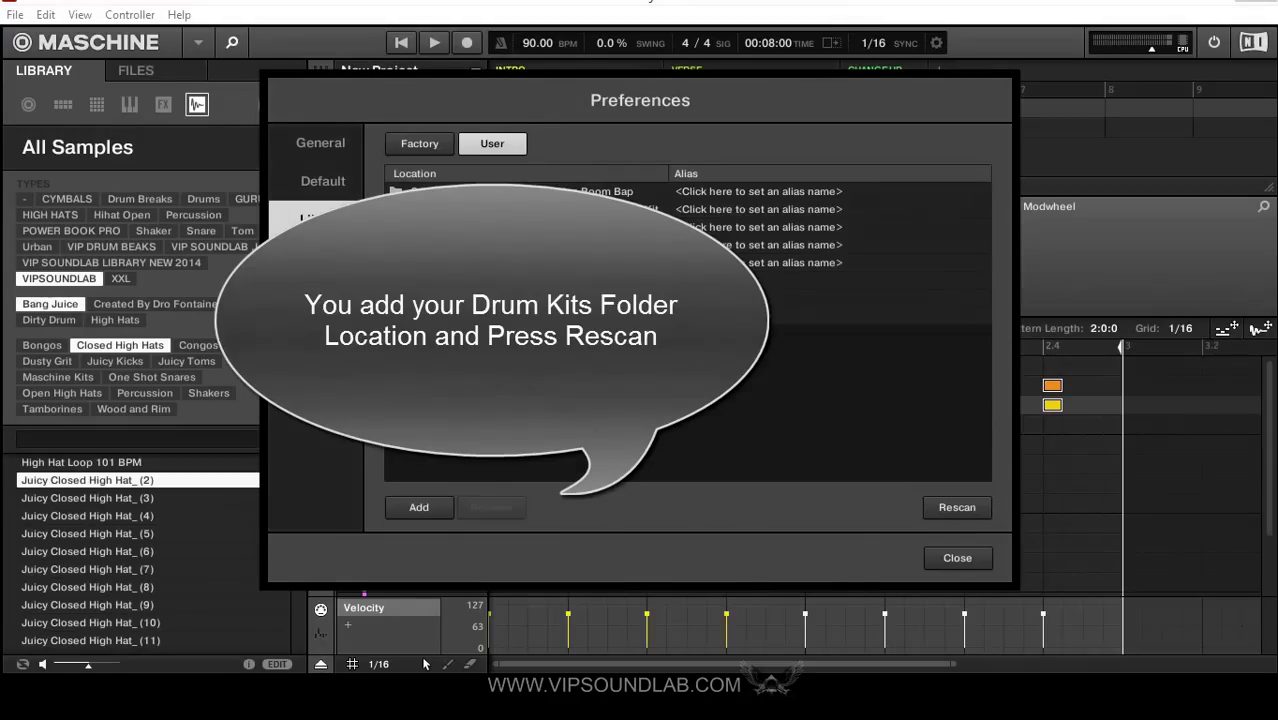
Try to add a directory to the user library locations and close the preferences.
left_click(430, 507)
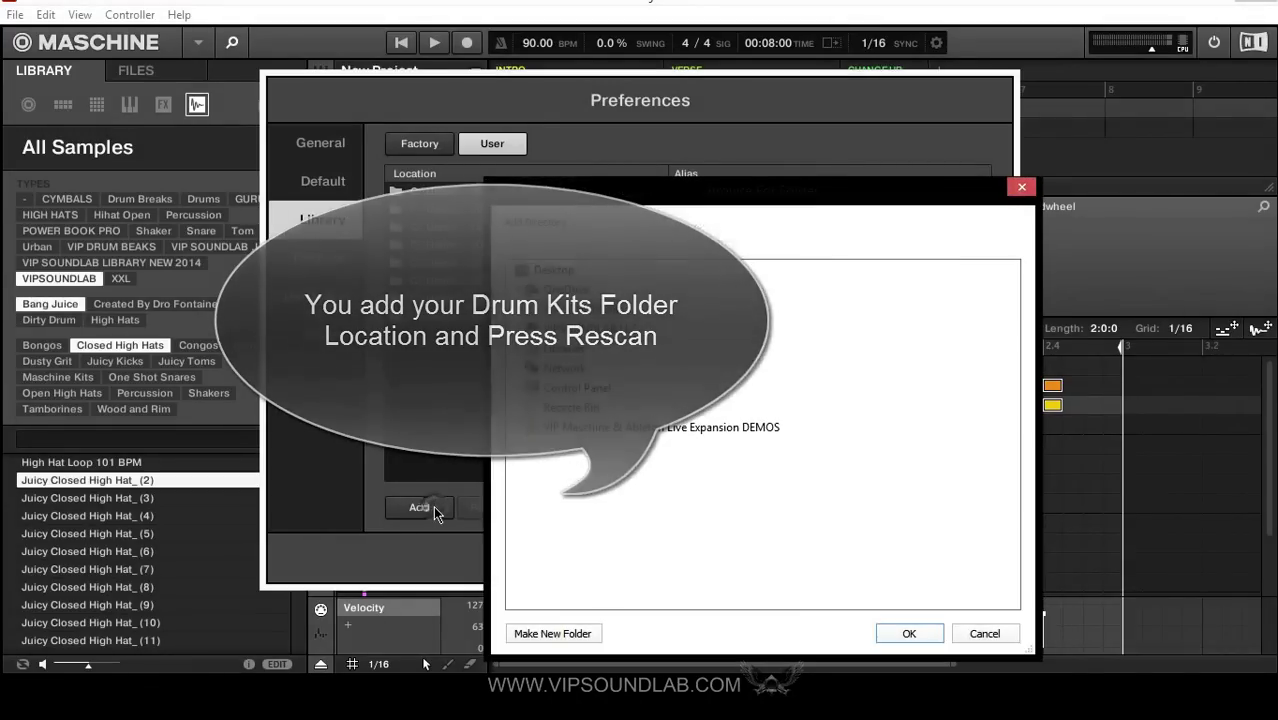
left_click(580, 309)
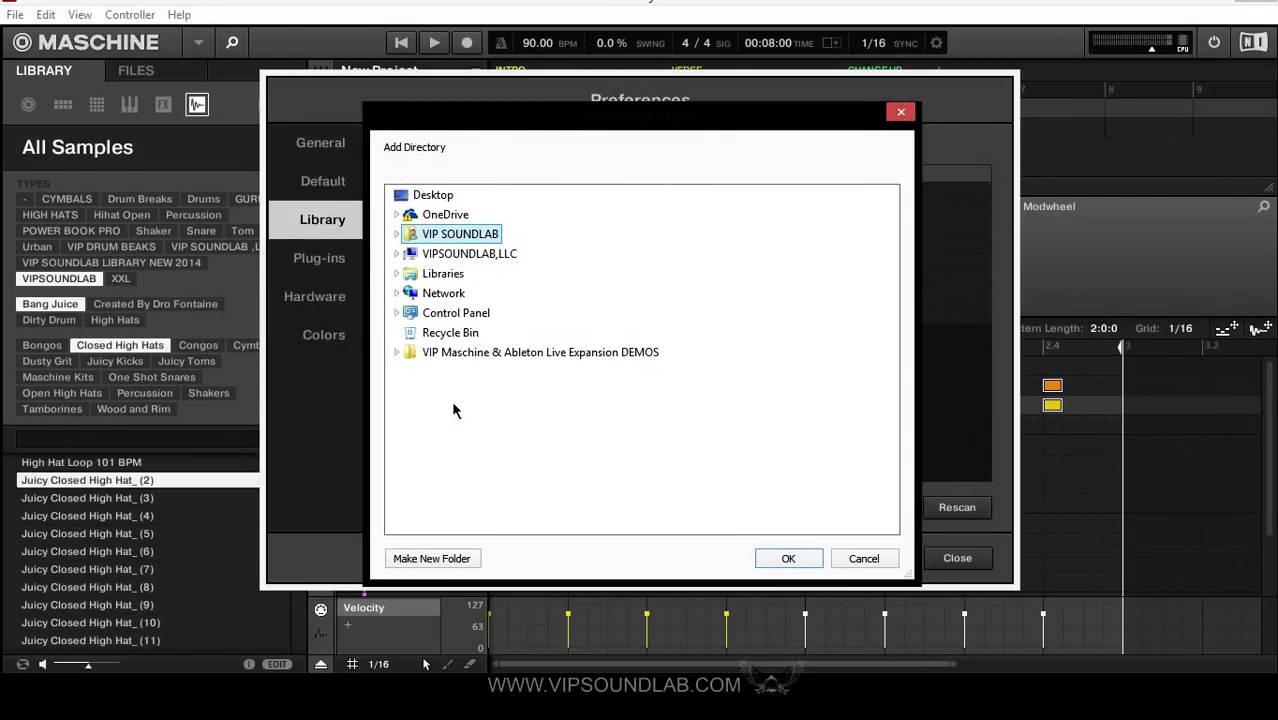
left_click(856, 560)
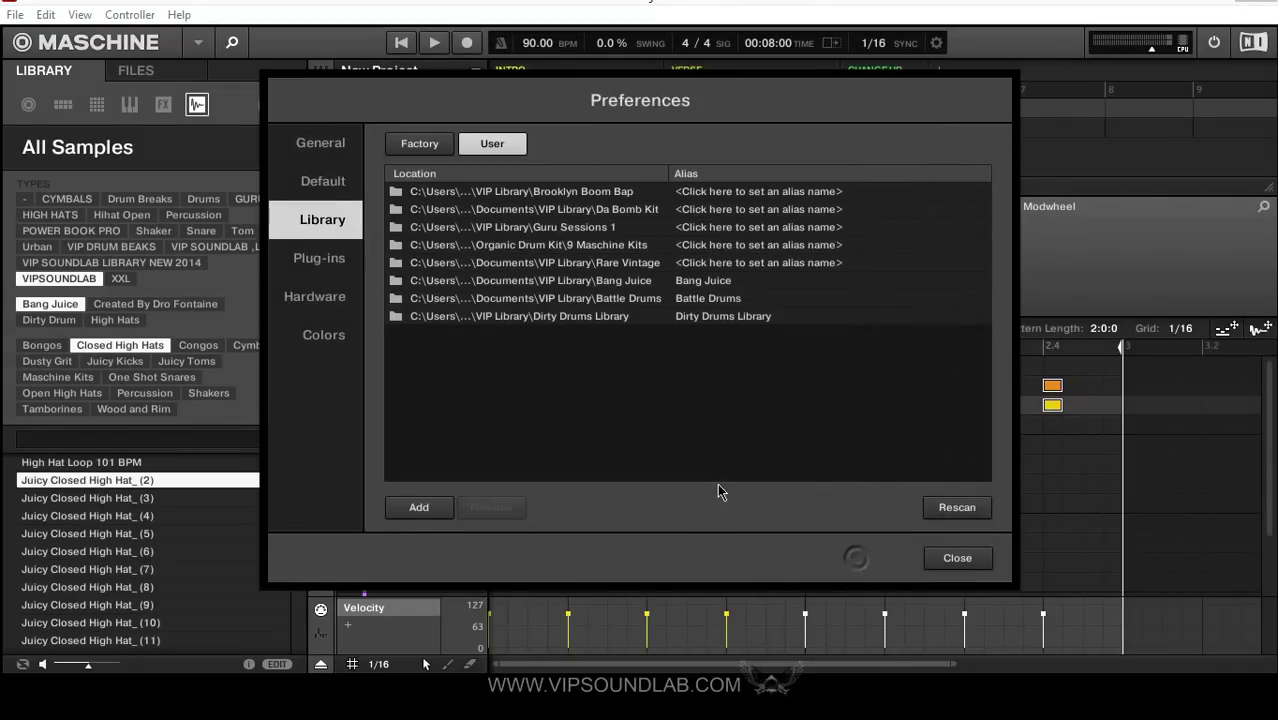
left_click(704, 300)
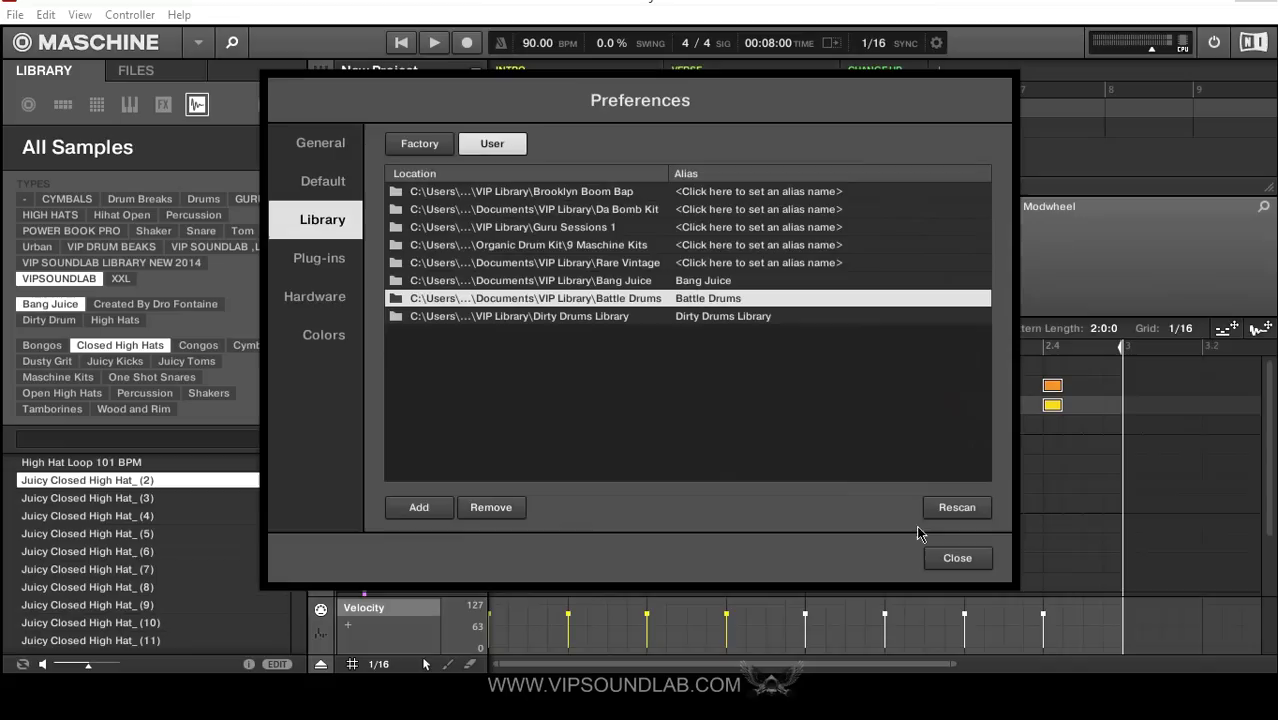
left_click(955, 558)
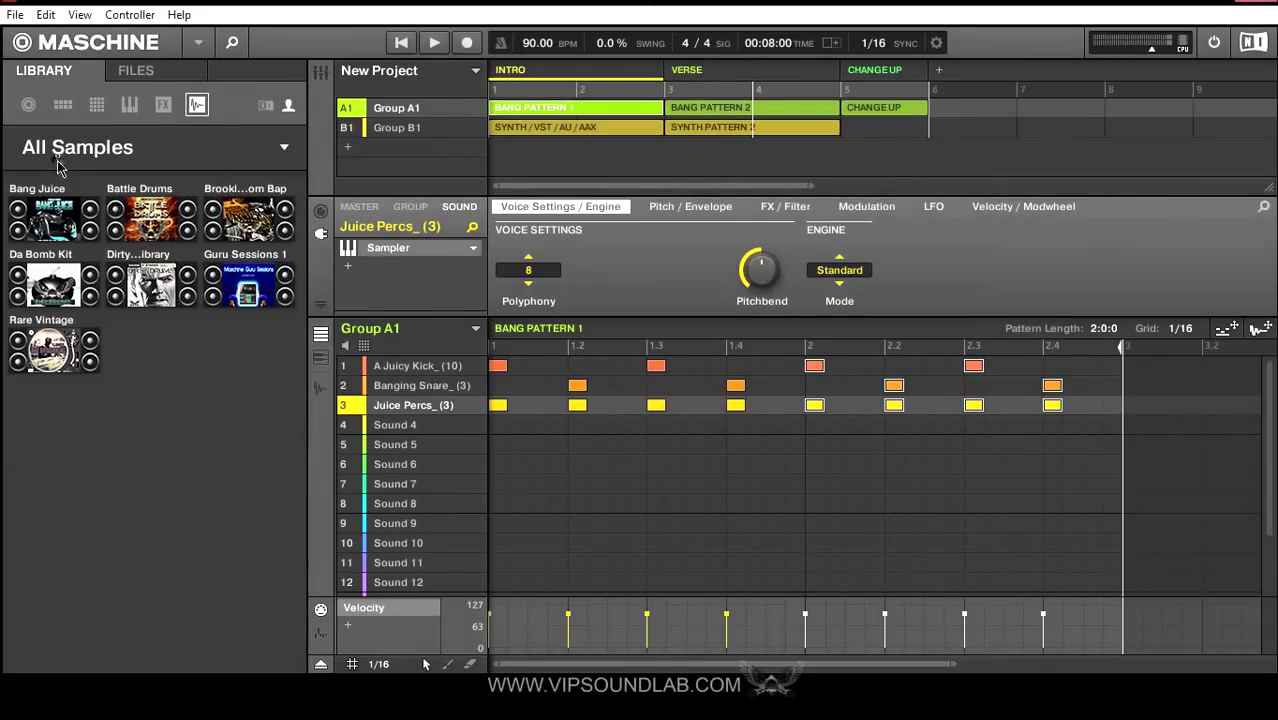
Filter the sample library to the Bang Juice product and show the file information of High Hat Loop 101 BPM.
left_click(51, 234)
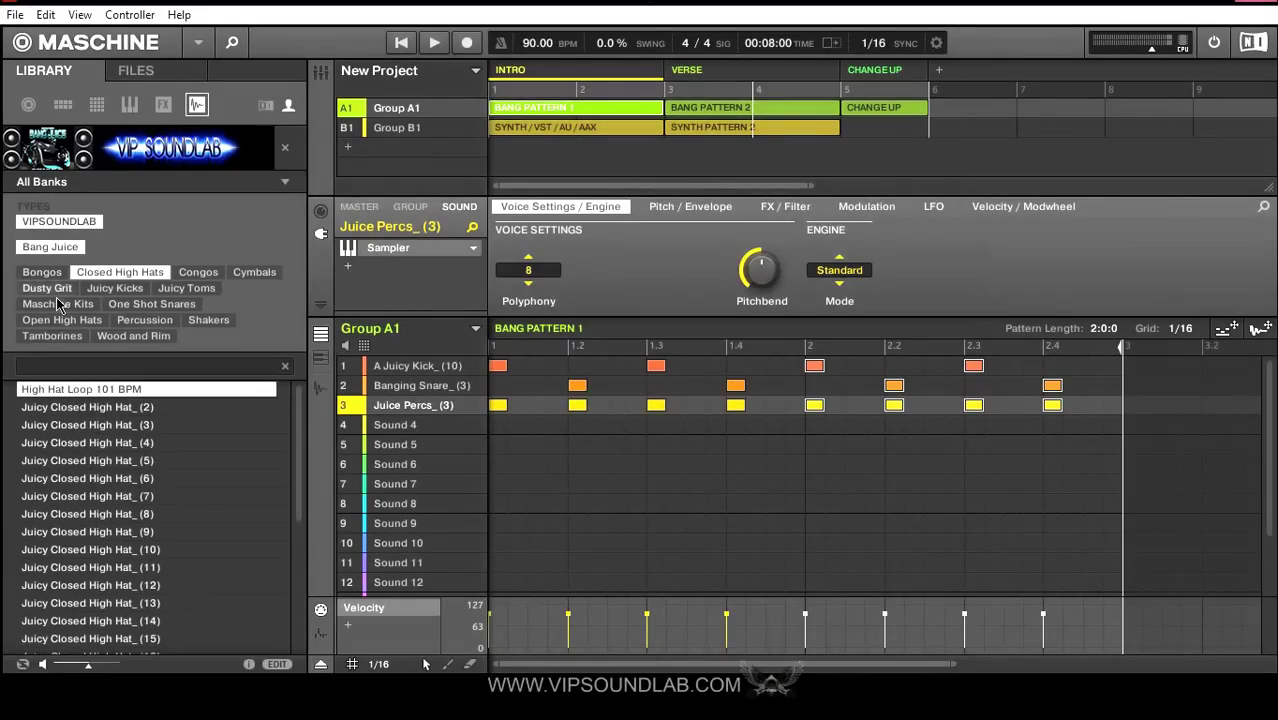
left_click(250, 665)
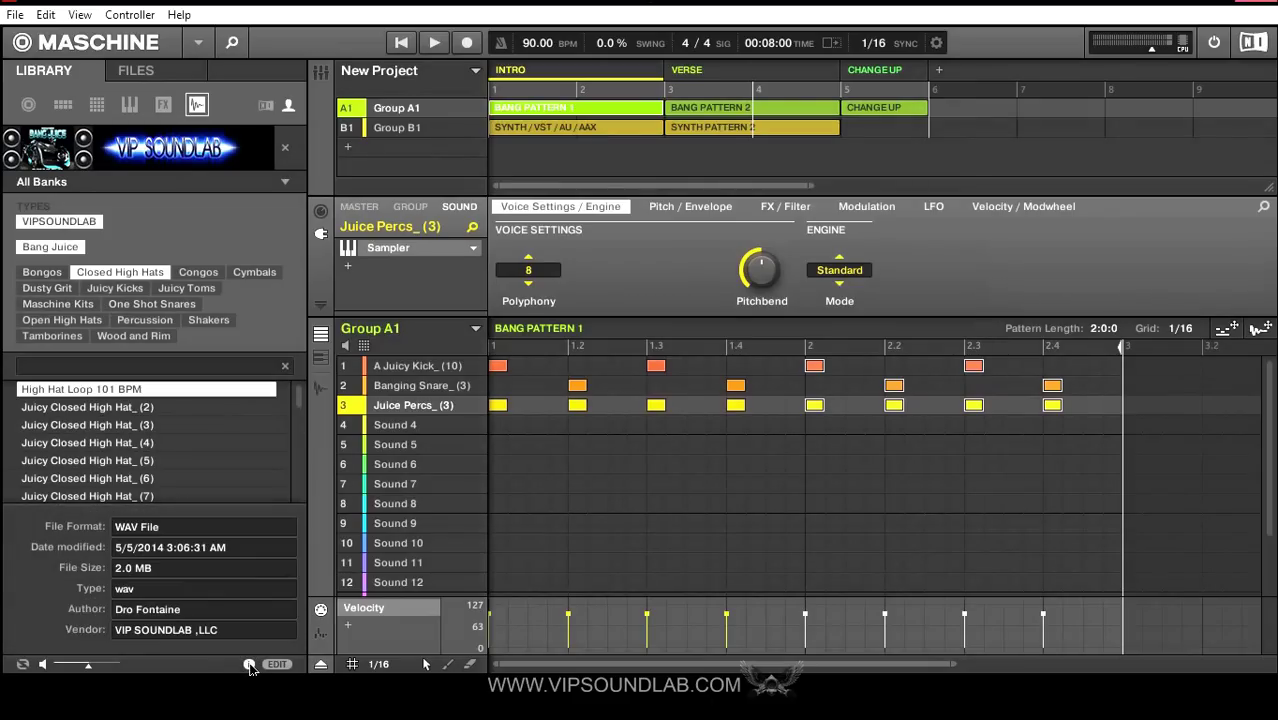
Examine the properties, type tags and bank entries of the High Hat Loop 101 BPM sample.
left_click(277, 664)
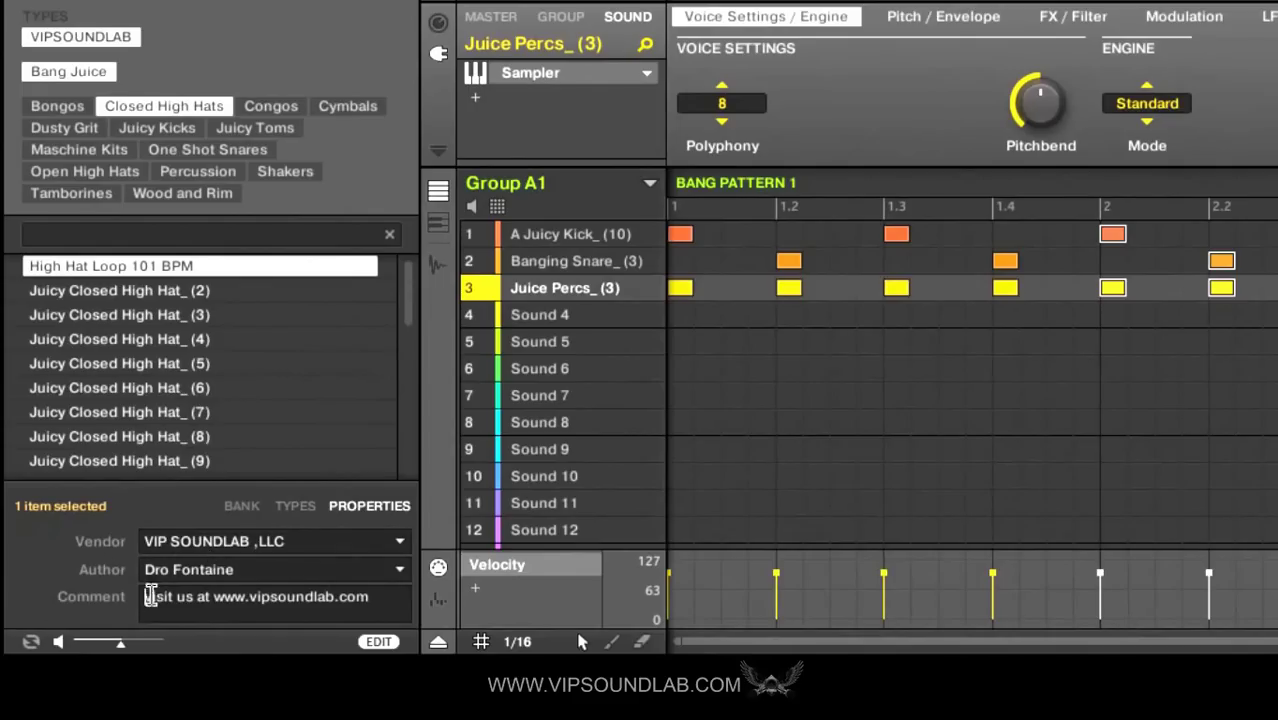
left_click(293, 506)
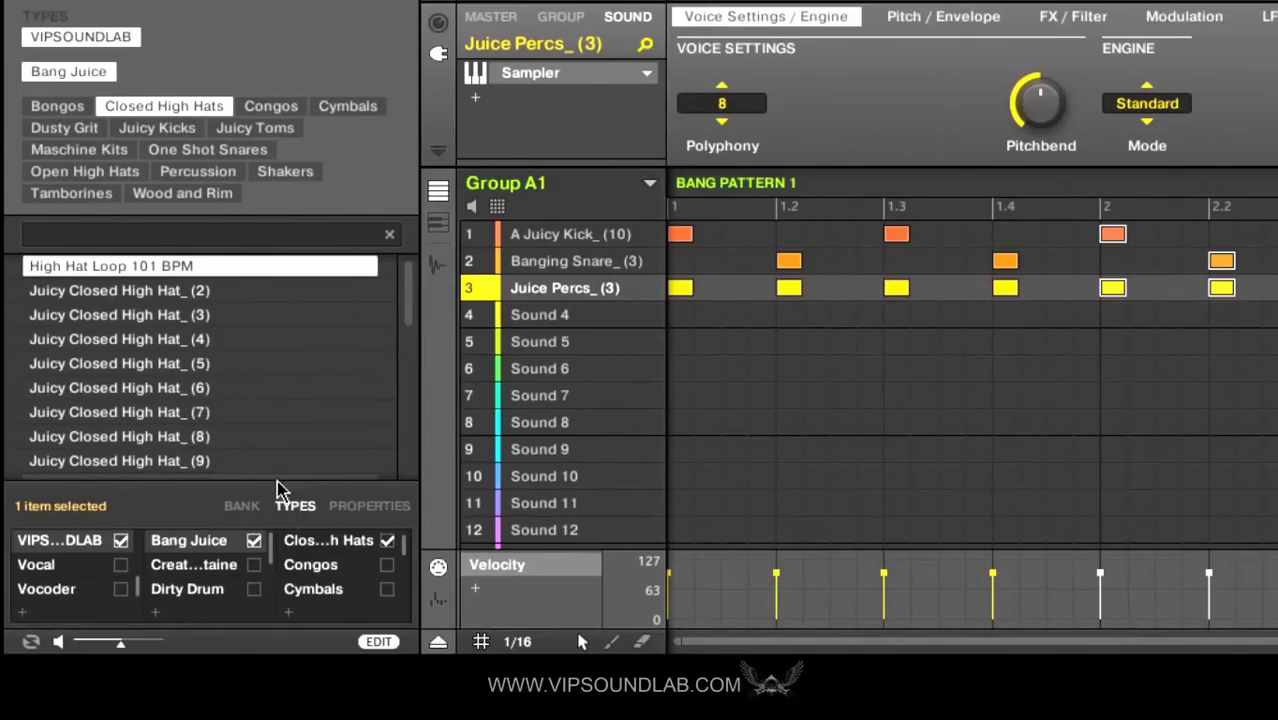
left_click_drag(281, 484, 262, 352)
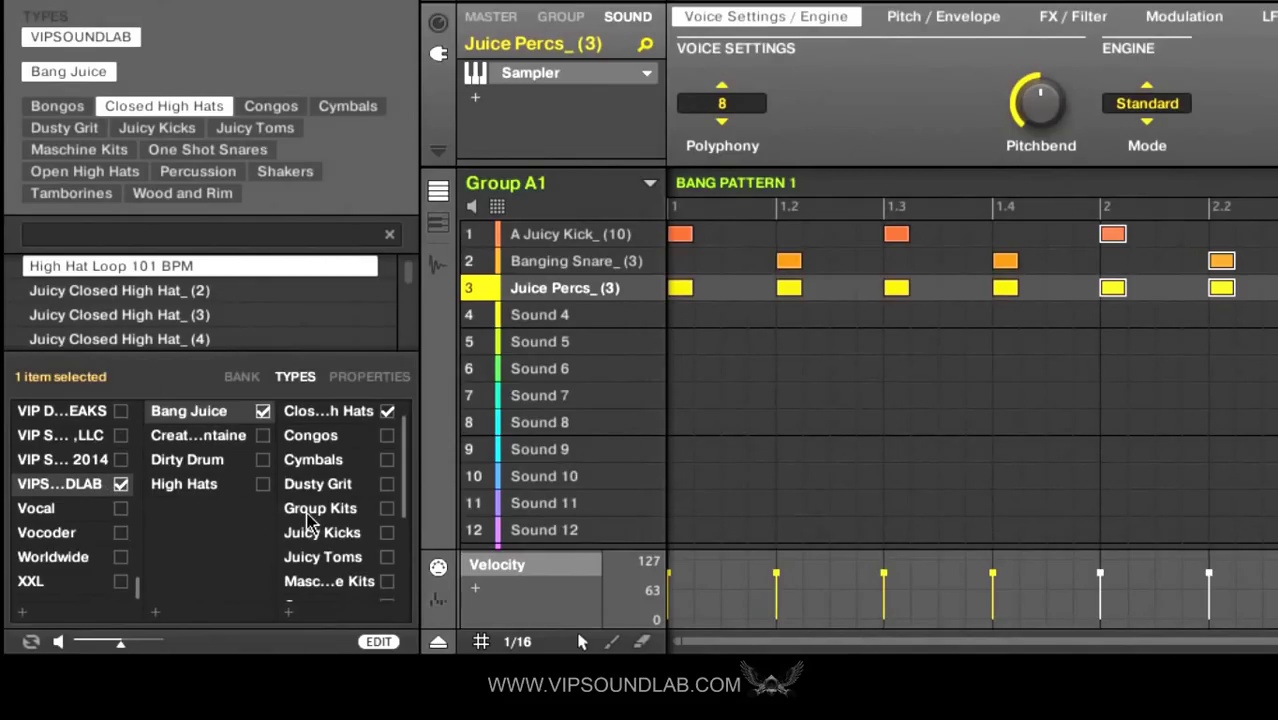
left_click(240, 380)
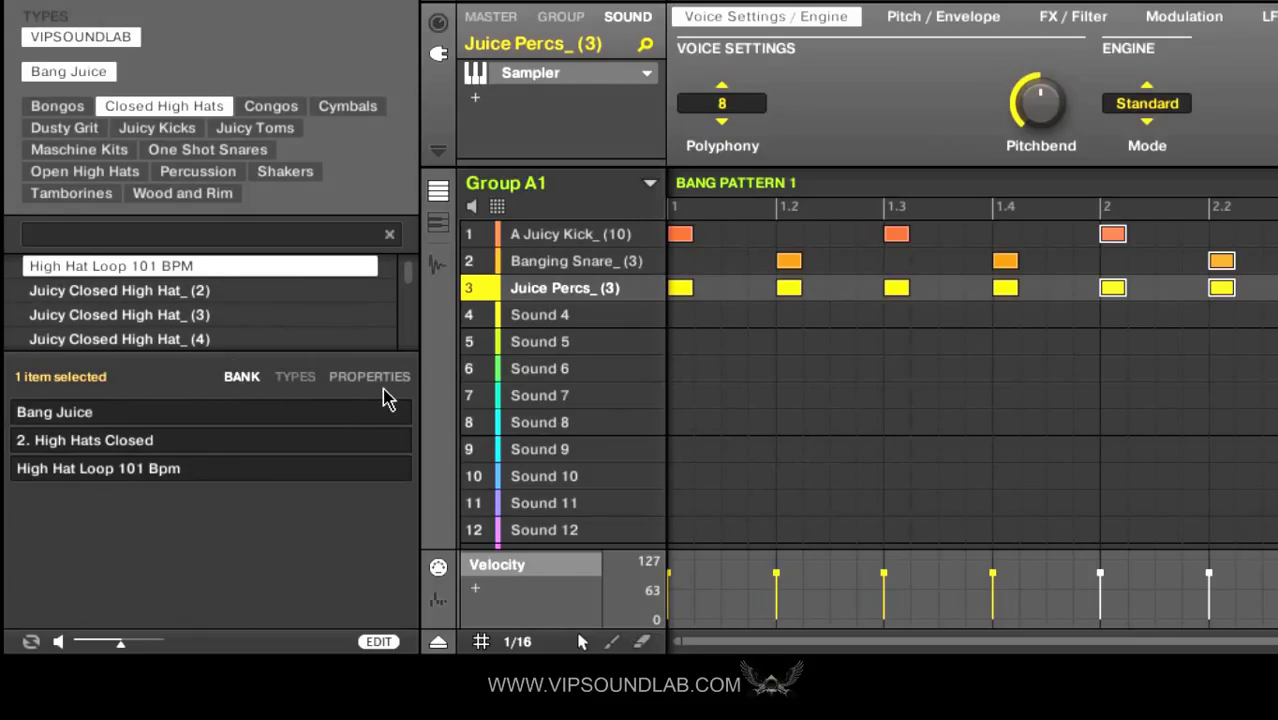
left_click(370, 642)
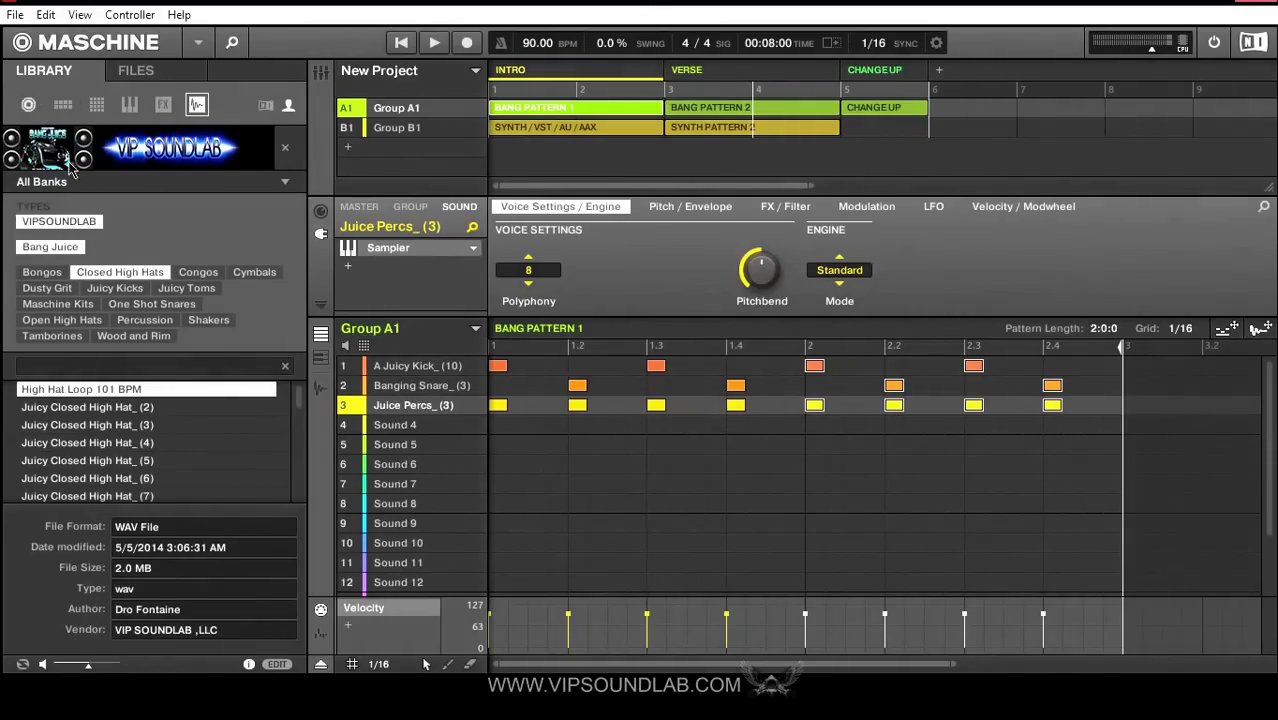
Hide the library browser.
right_click(390, 340)
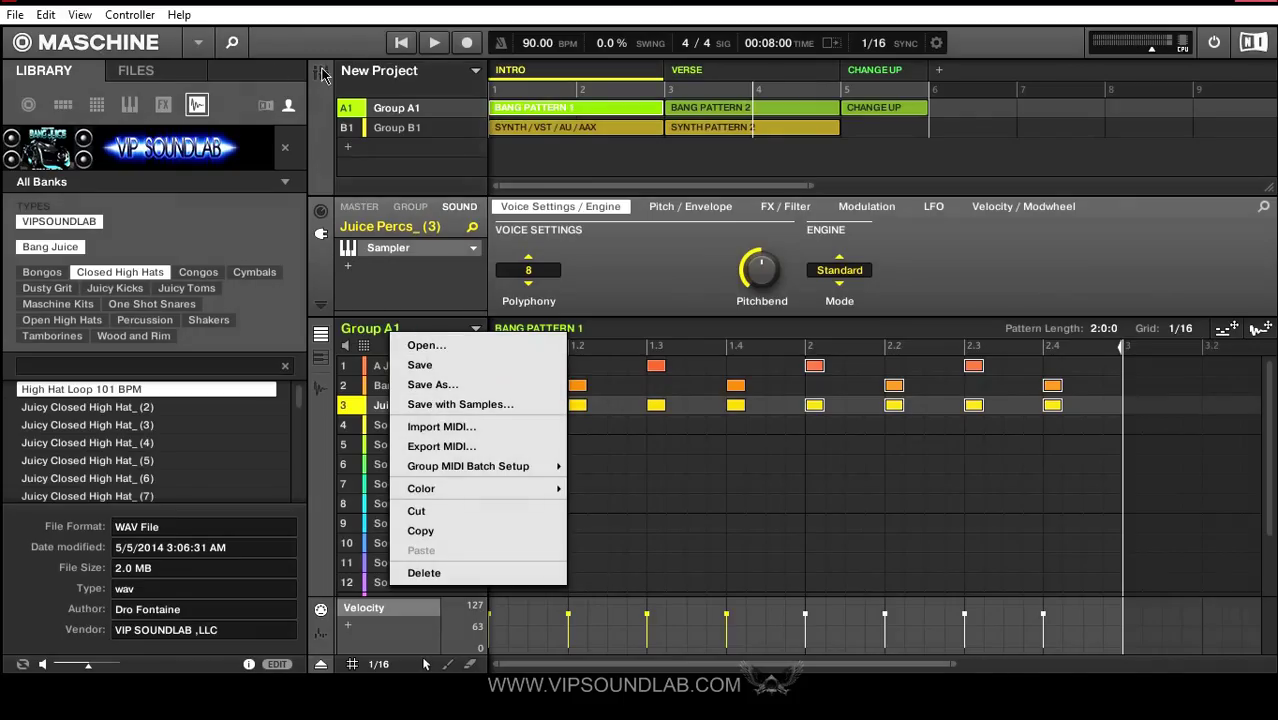
left_click(420, 300)
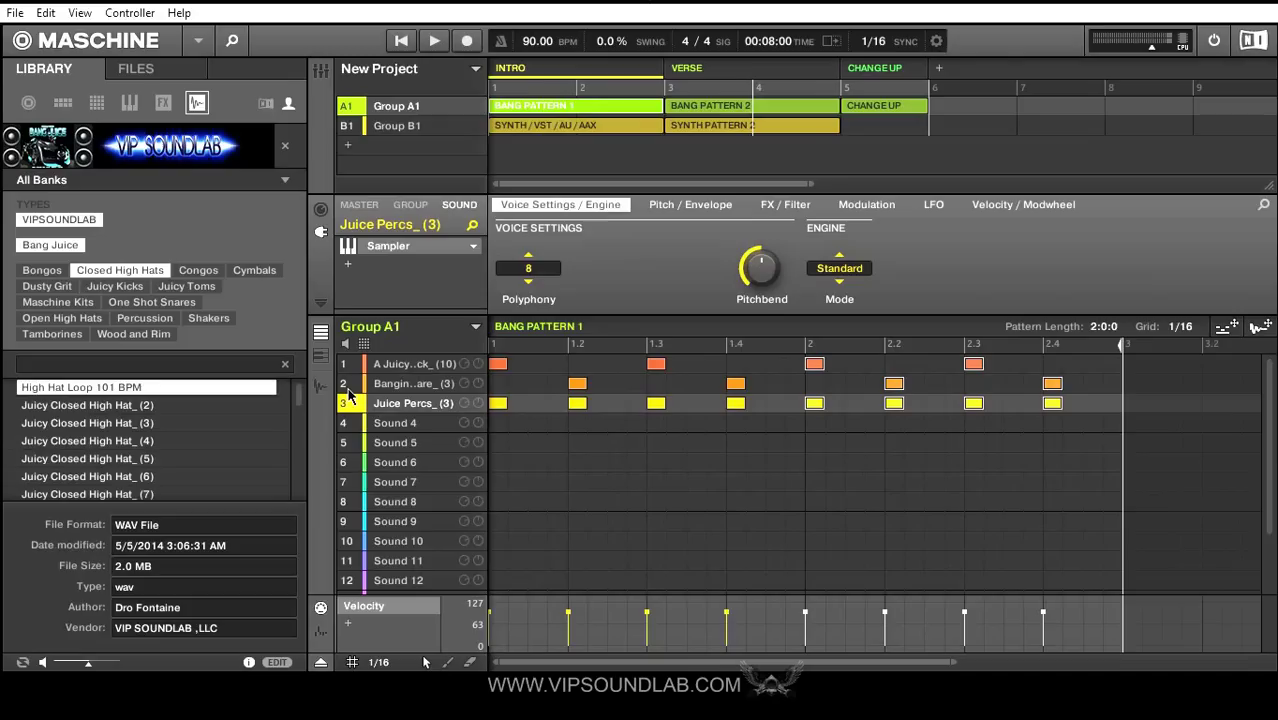
left_click(232, 42)
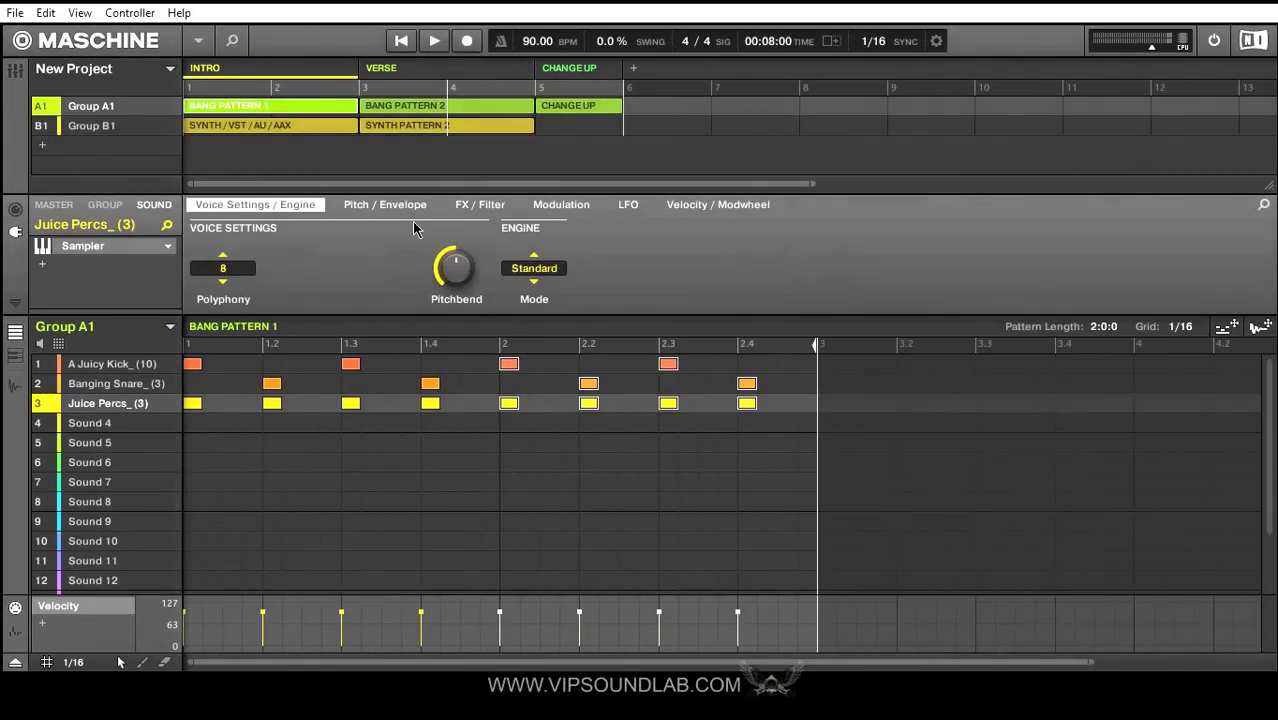